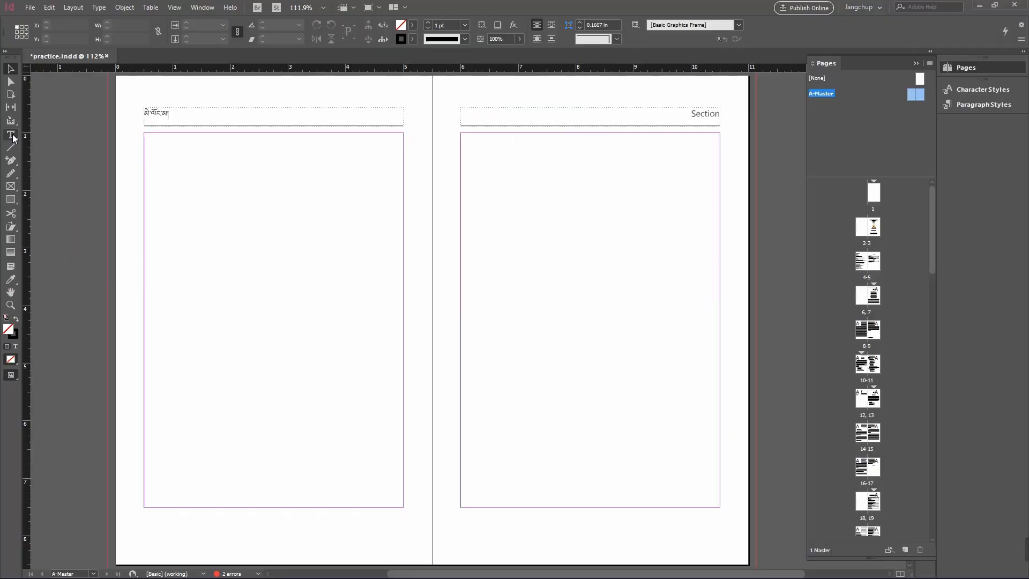
- Draw a text frame about 4.5 by 0.22 in below the left page margins on A-Master and insert the Current Page Number marker
click(11, 135)
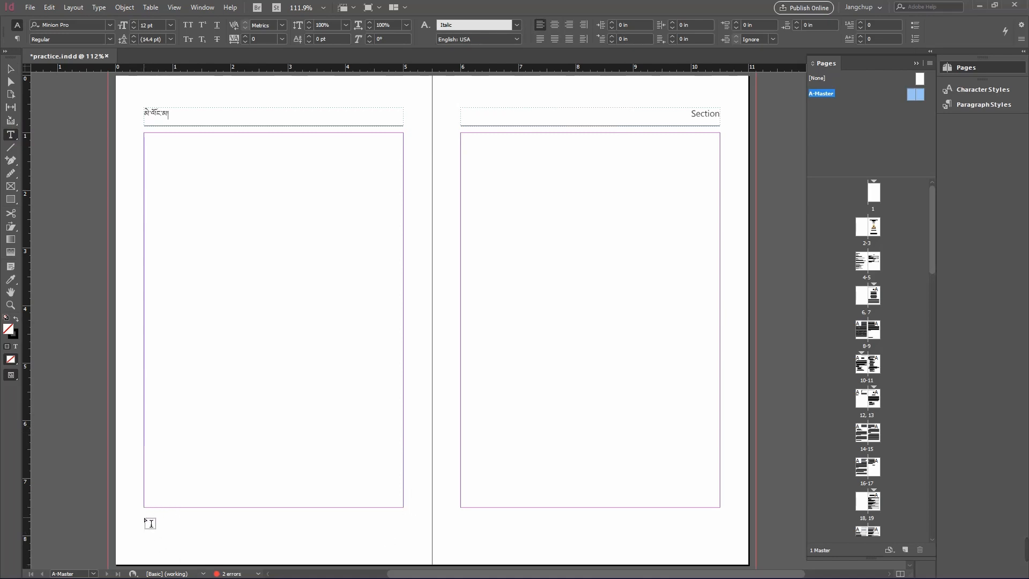
drag(145, 518, 405, 530)
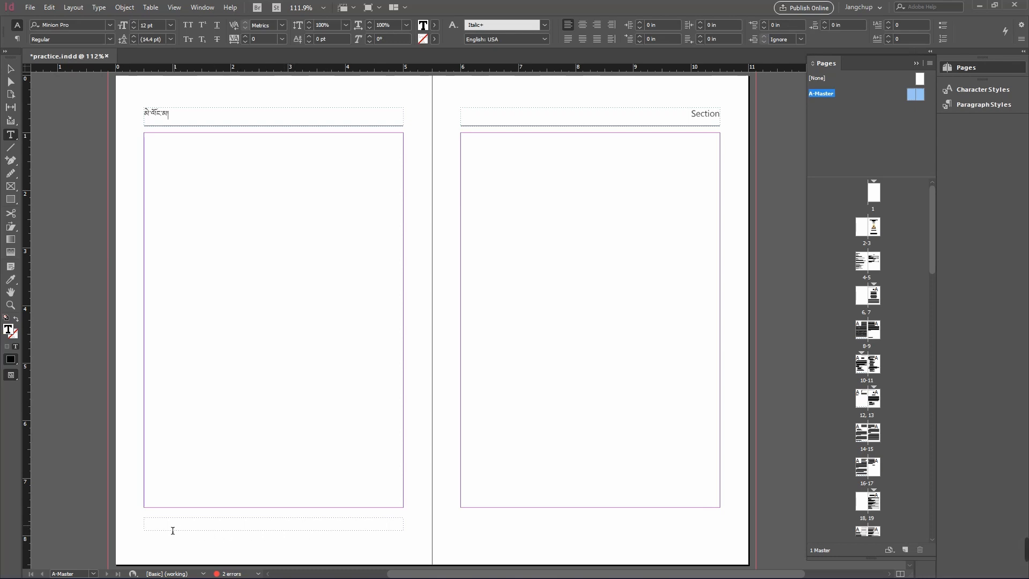
right_click(156, 527)
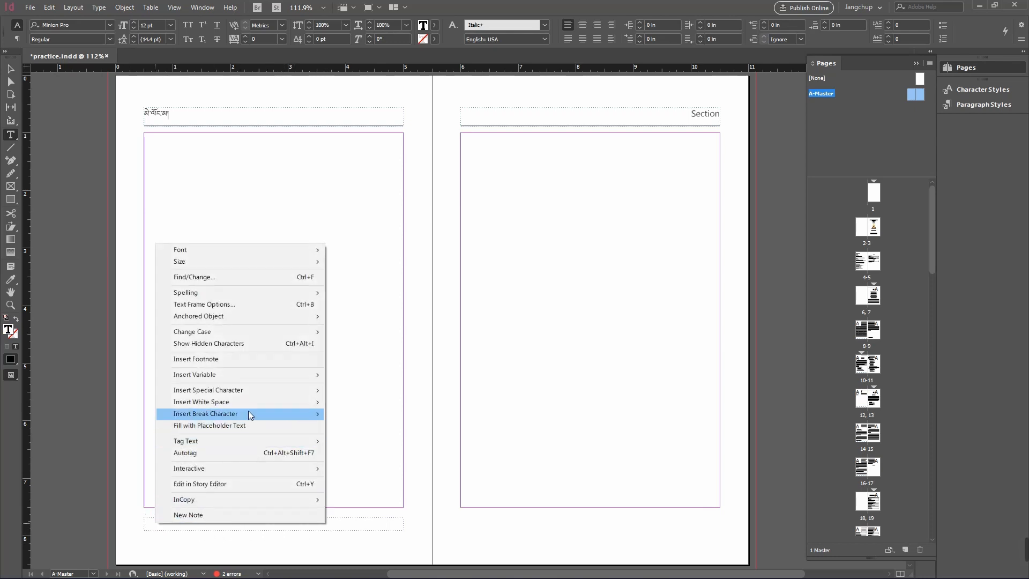
mouse_move(264, 392)
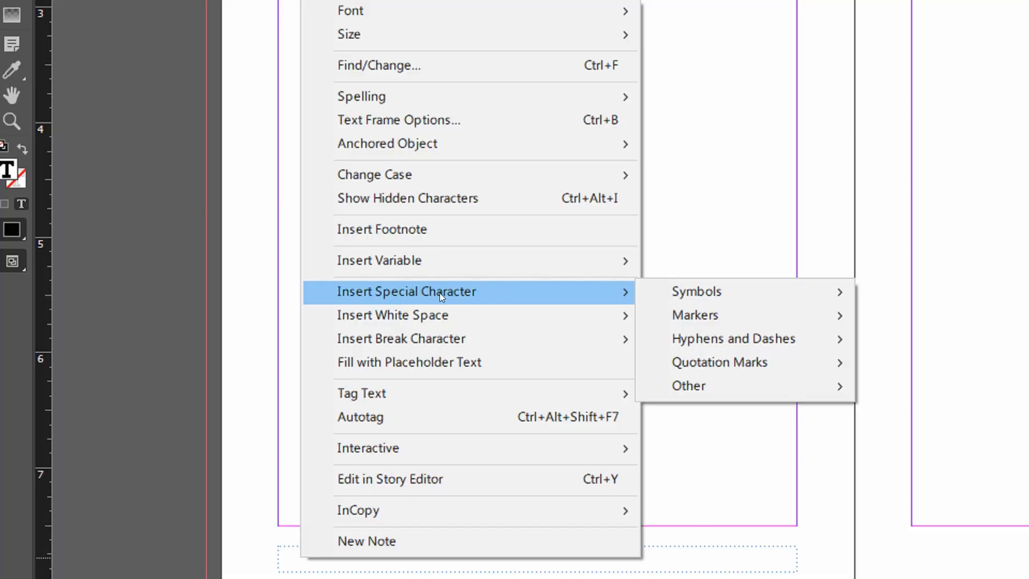
mouse_move(700, 315)
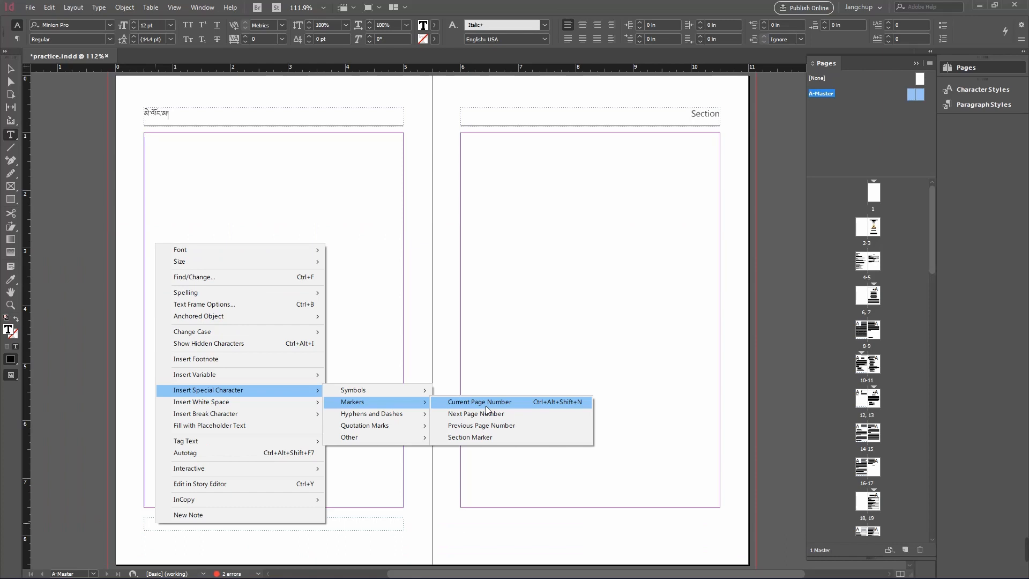
click(771, 322)
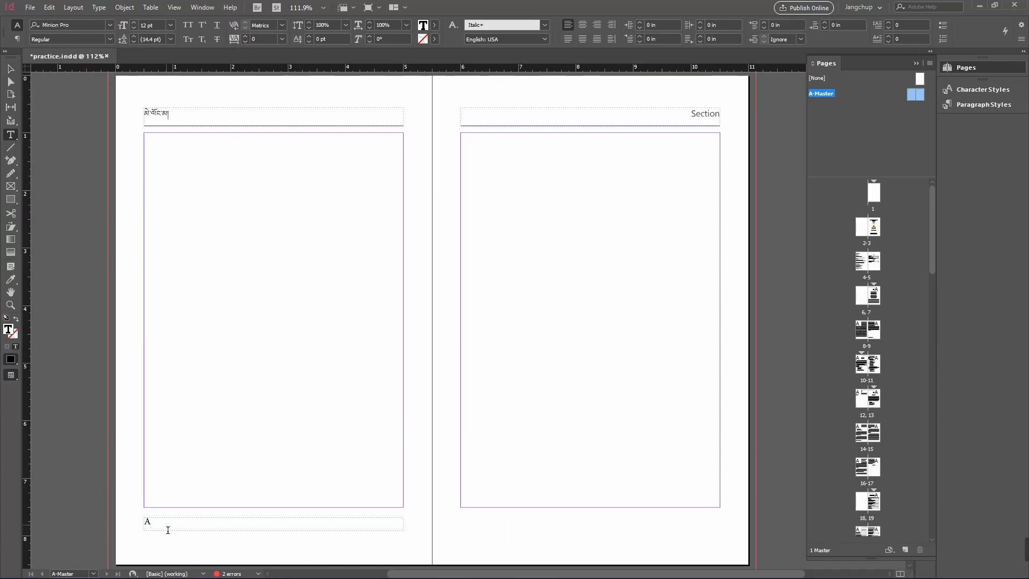
- Center-align the page number marker in the left master page's footer frame
drag(168, 530, 104, 527)
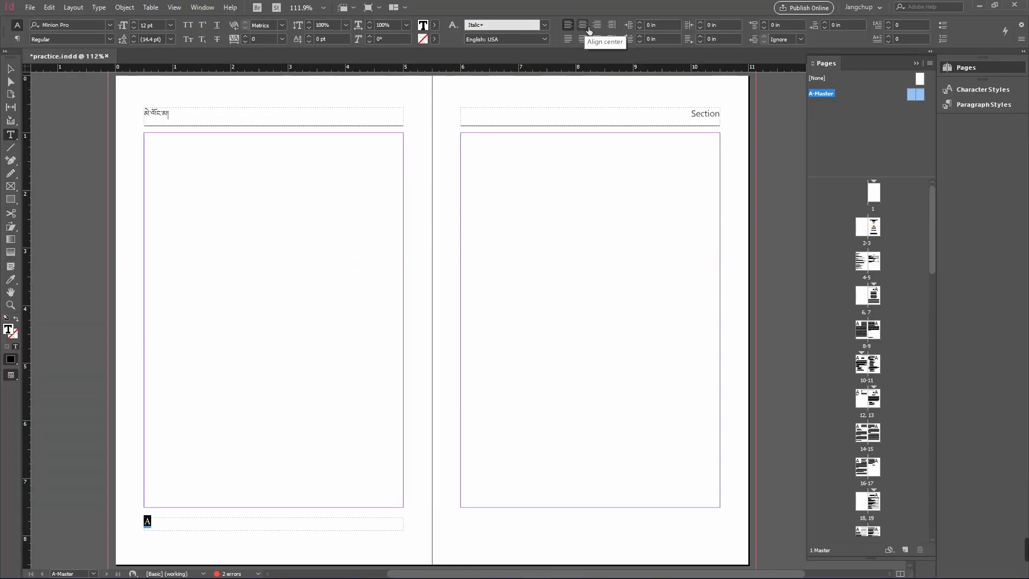
click(583, 27)
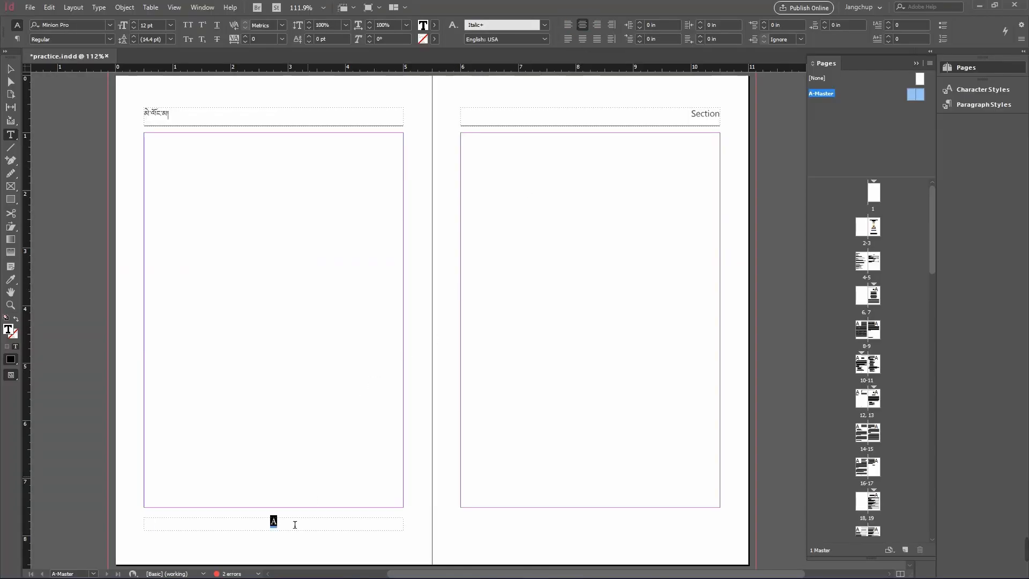
click(285, 523)
click(161, 114)
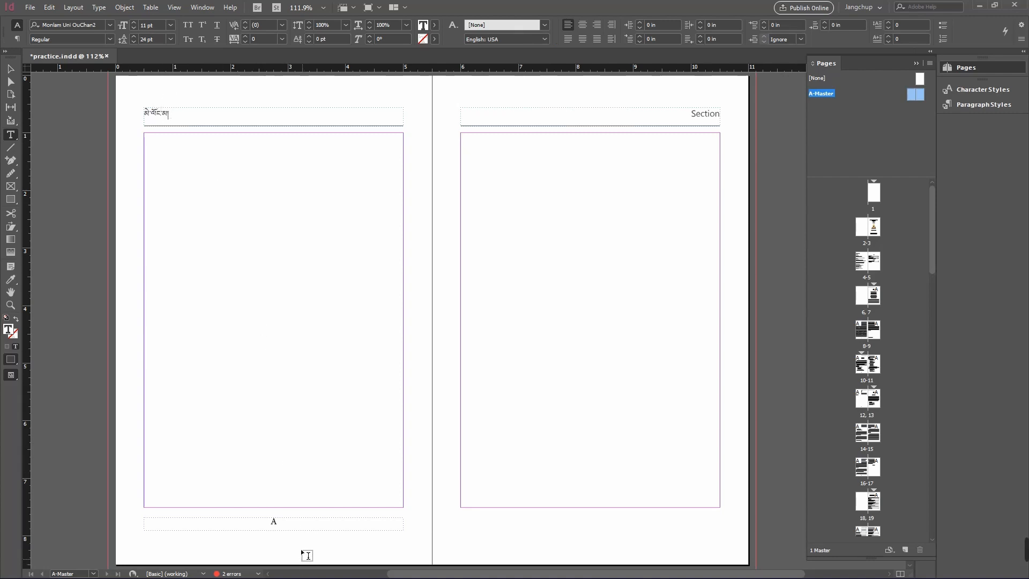
click(277, 525)
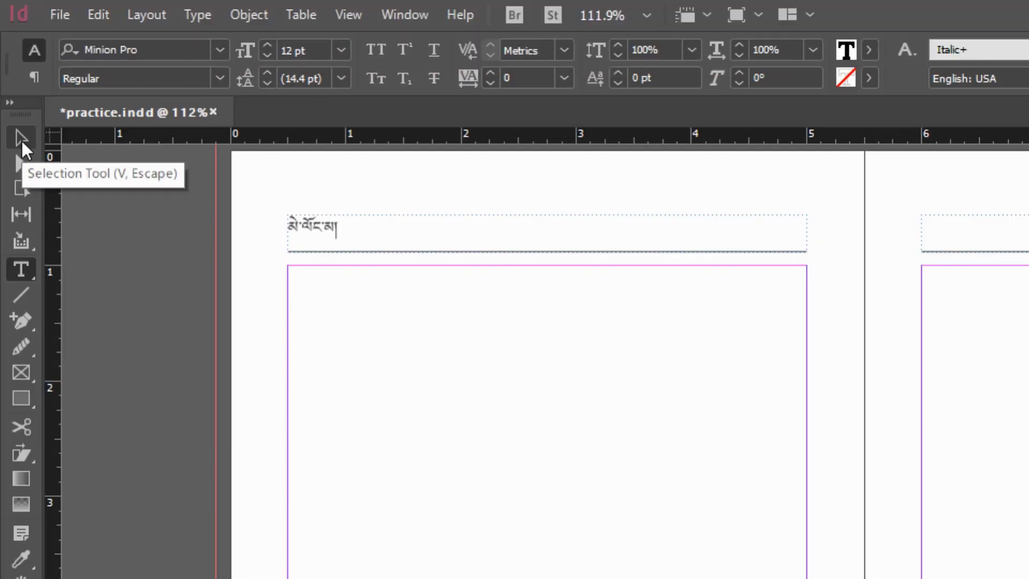
- Duplicate the page number frame onto the right master page at X 6 in, Y 7.68 in
click(22, 139)
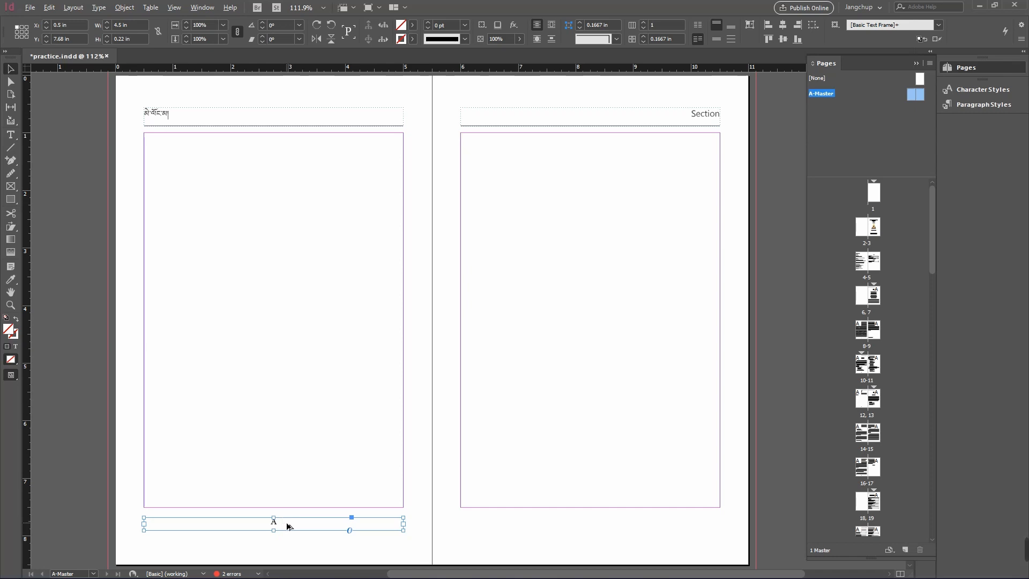
drag(288, 526, 604, 528)
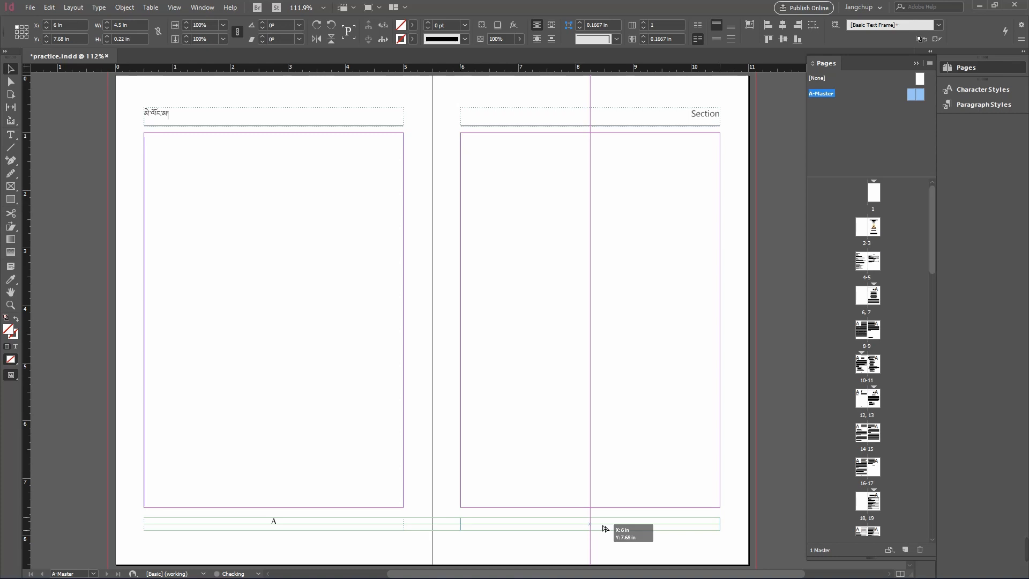
drag(605, 528, 602, 523)
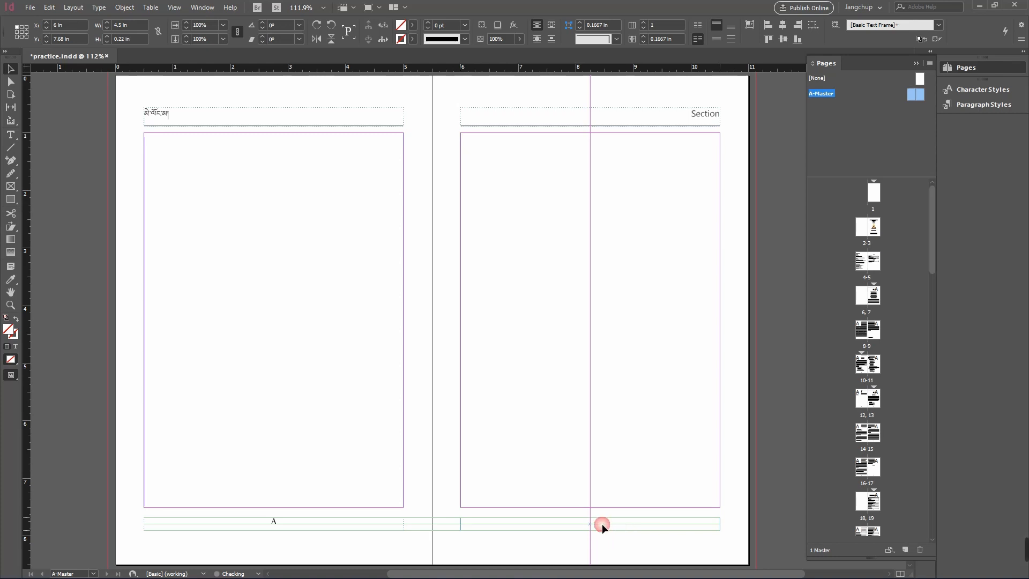
click(605, 543)
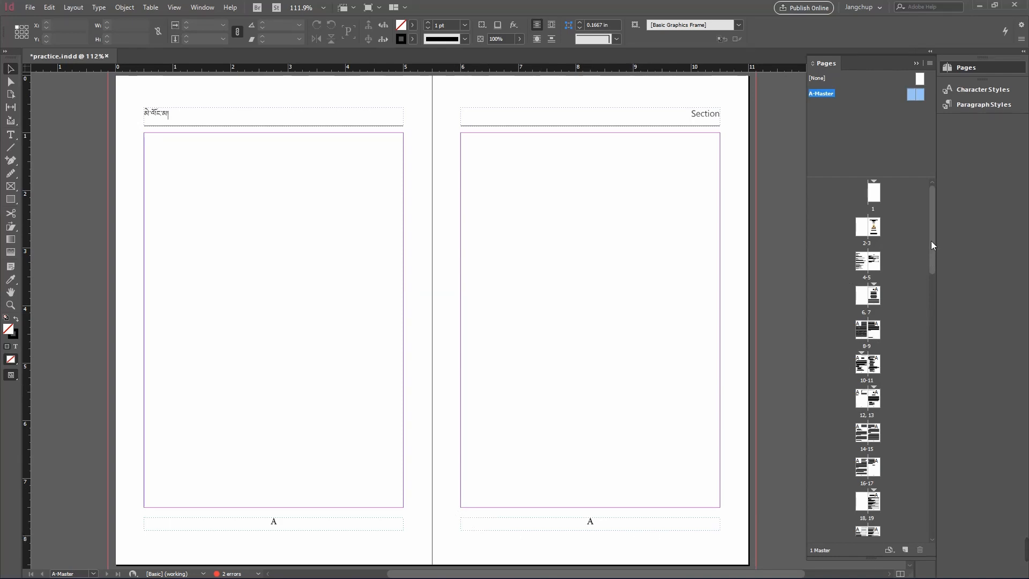
- Examine the opening document pages from page 1 through page 7 to check where the footer page numbers are applied
double_click(876, 194)
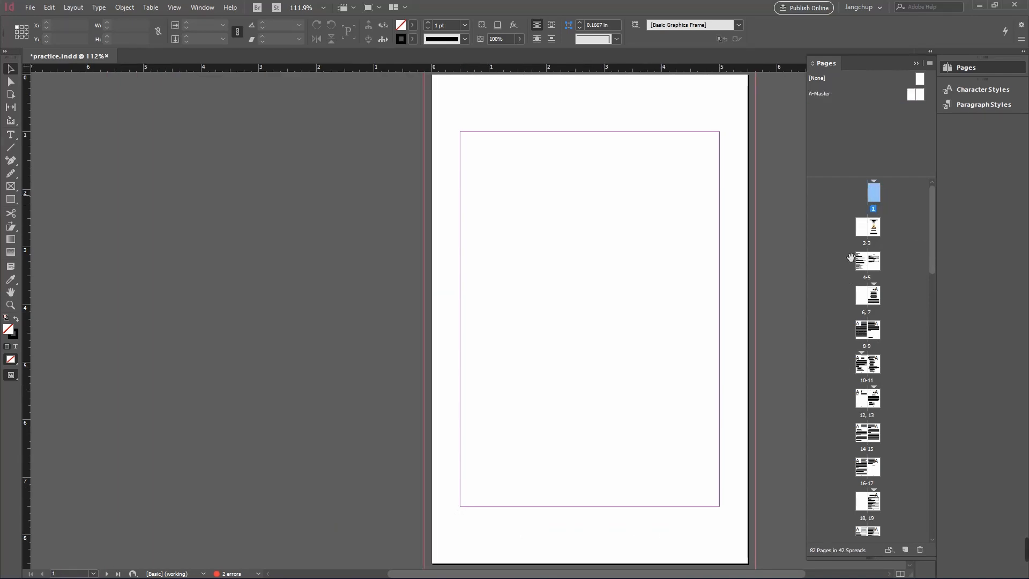
scroll(565, 409, down, 10)
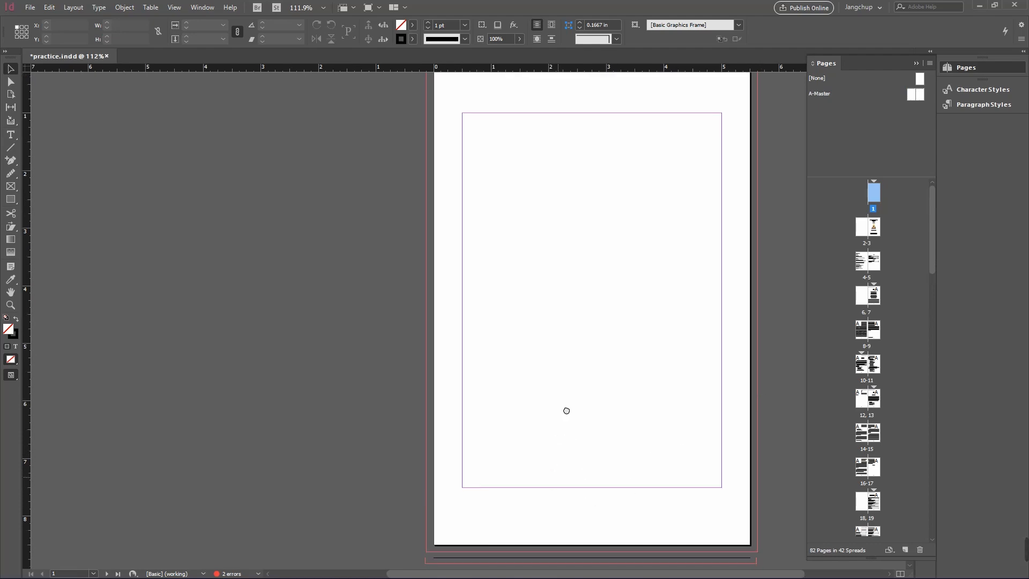
scroll(535, 223, down, 5)
scroll(579, 368, up, 5)
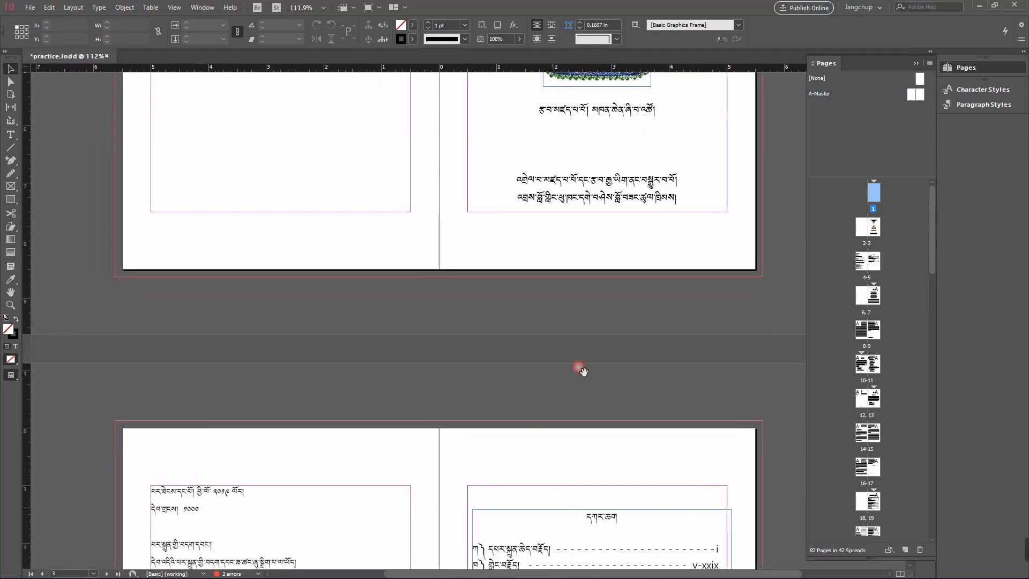
drag(590, 413, 588, 493)
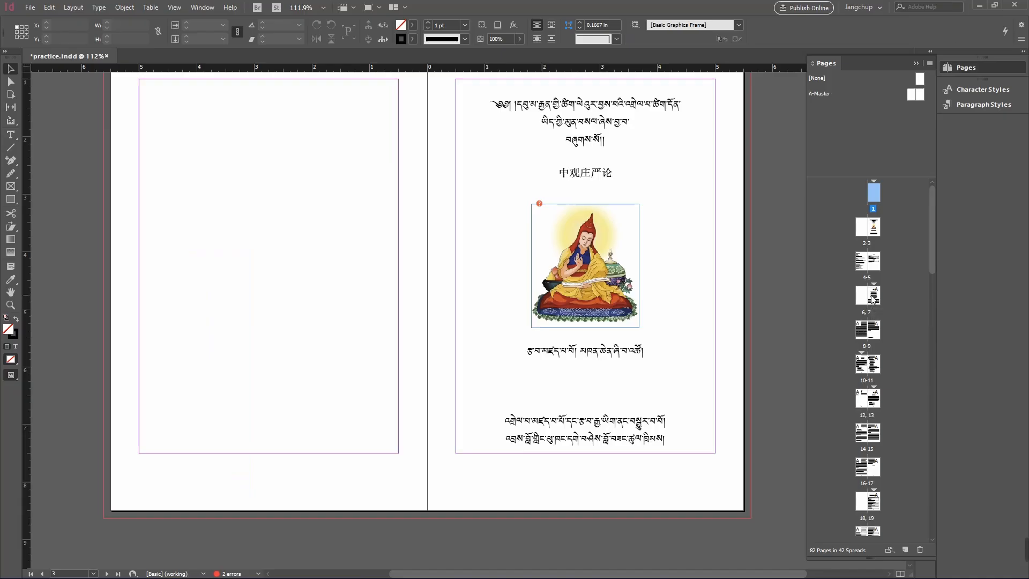
click(691, 348)
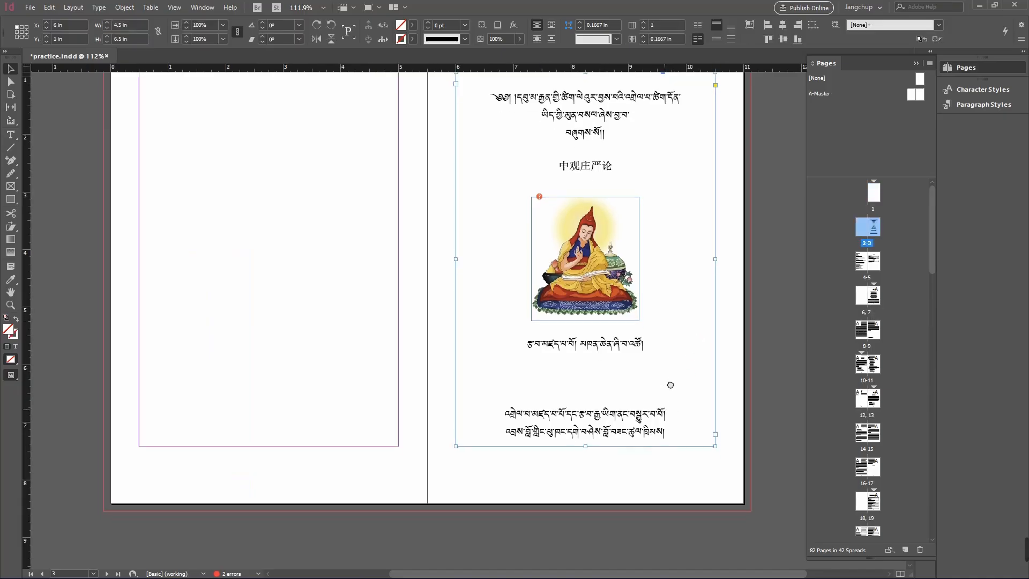
scroll(629, 390, down, 5)
scroll(629, 390, down, 20)
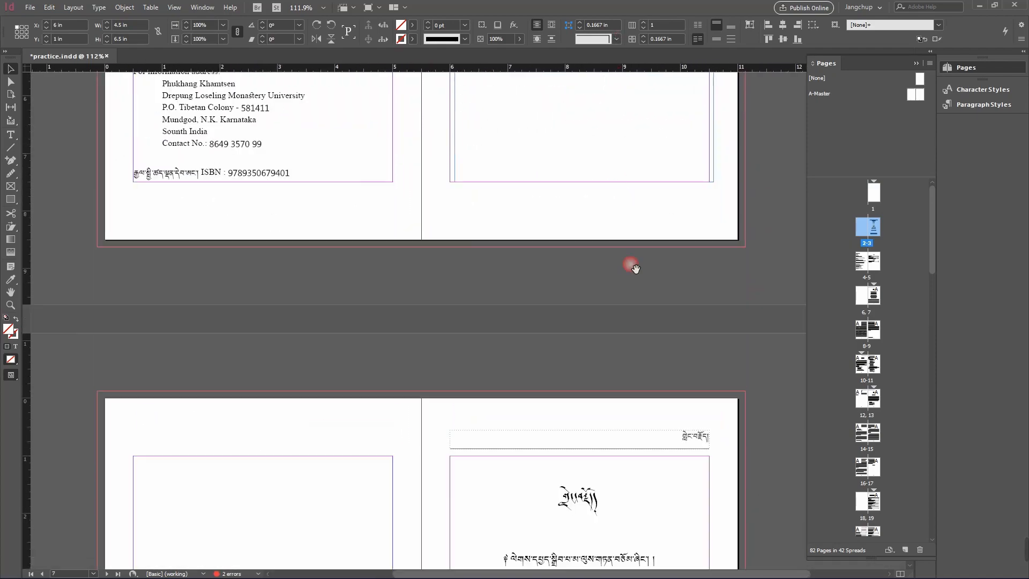
scroll(657, 283, down, 4)
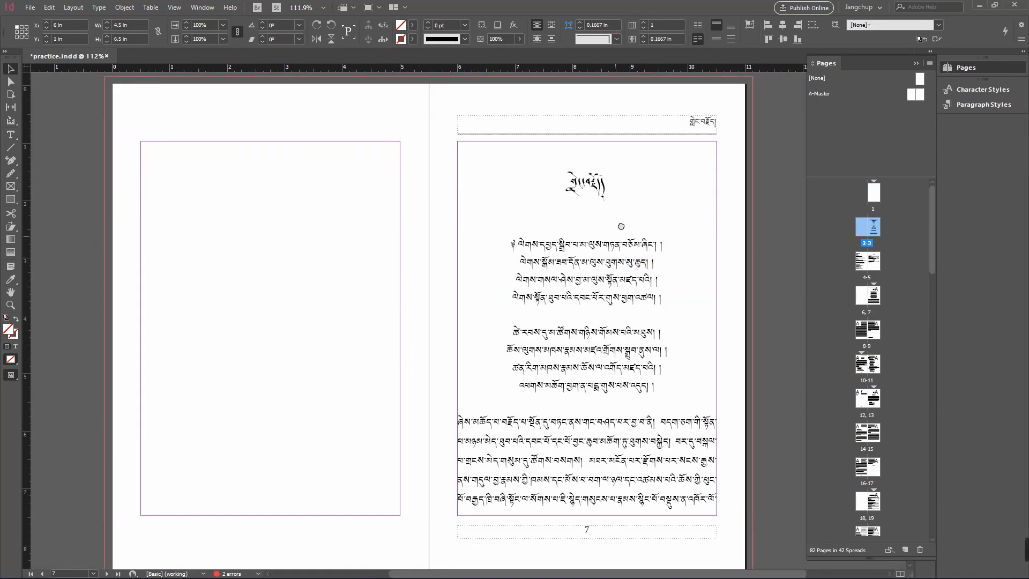
click(615, 247)
scroll(615, 251, down, 2)
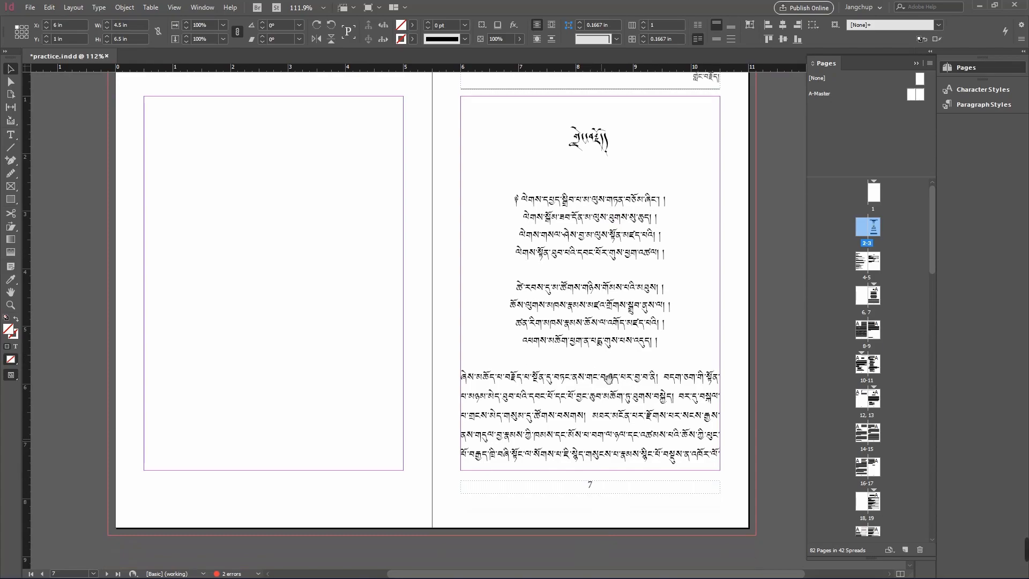
scroll(598, 497, up, 20)
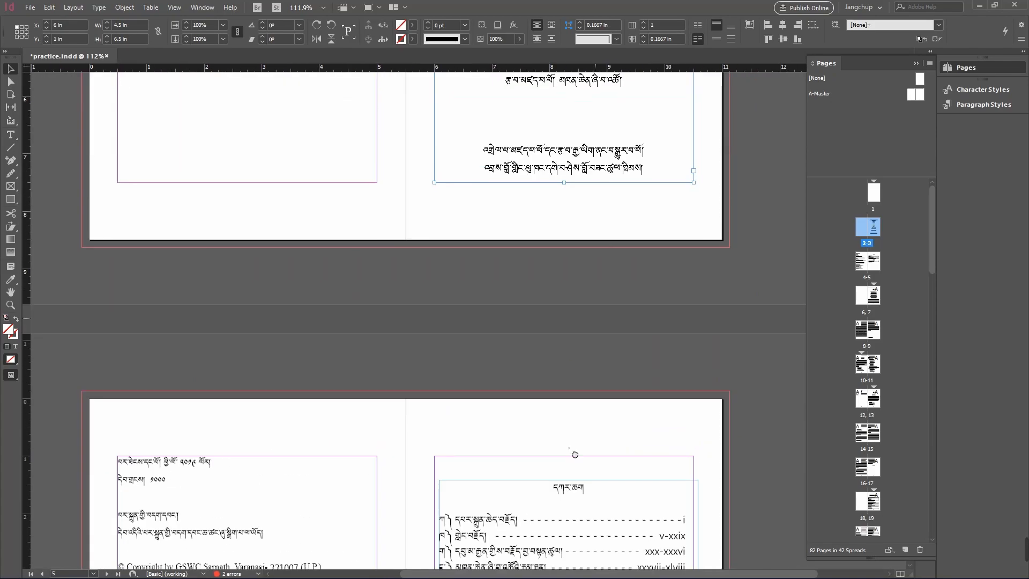
drag(588, 209, 583, 427)
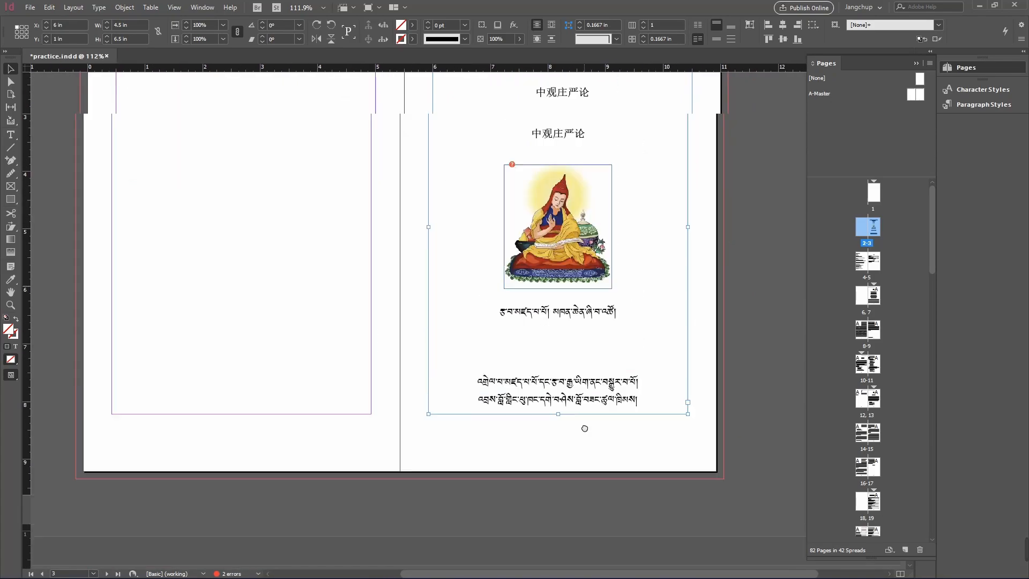
mouse_move(595, 177)
mouse_down()
mouse_move(597, 288)
mouse_move(598, 166)
mouse_up()
mouse_move(573, 482)
mouse_down()
mouse_move(596, 271)
mouse_move(589, 188)
mouse_up()
drag(585, 387, 598, 319)
scroll(598, 319, down, 10)
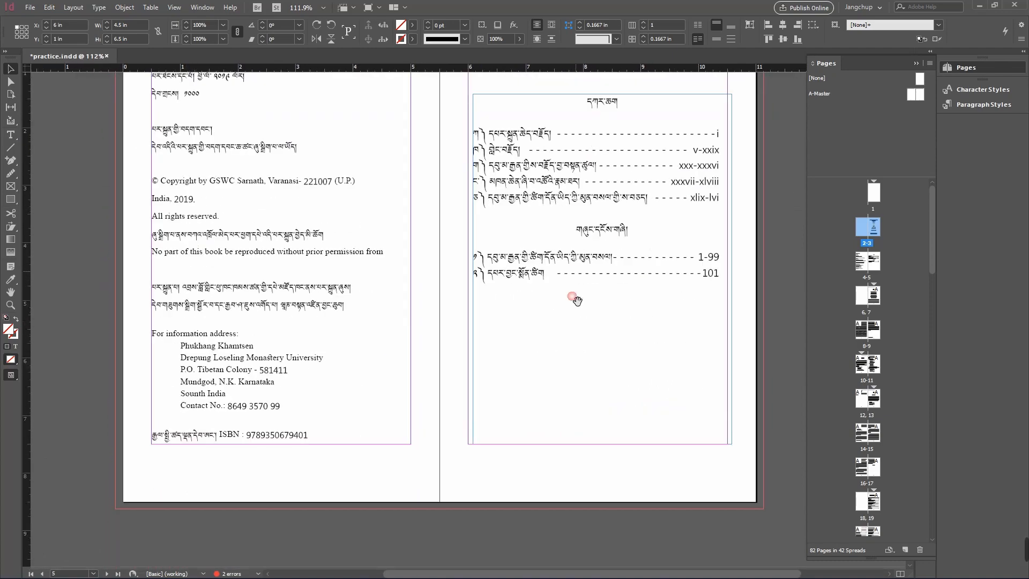
mouse_move(566, 356)
mouse_down()
mouse_move(571, 250)
mouse_move(583, 479)
mouse_up()
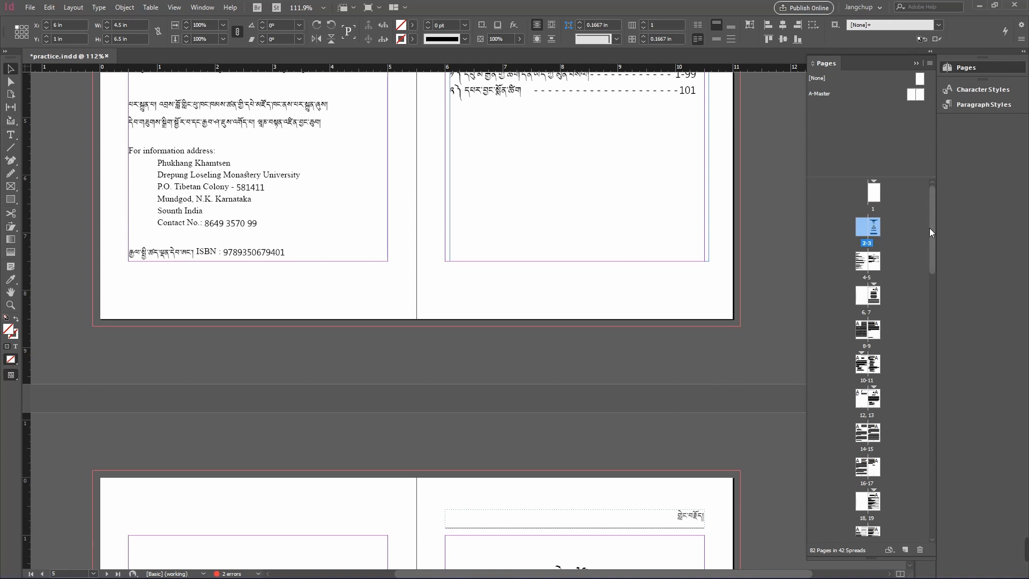
double_click(876, 229)
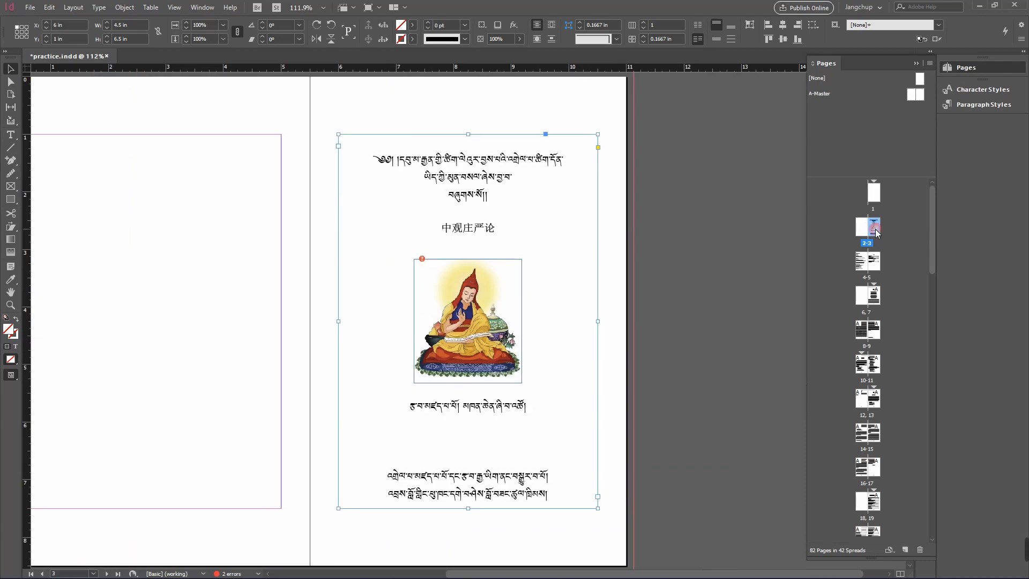
click(631, 318)
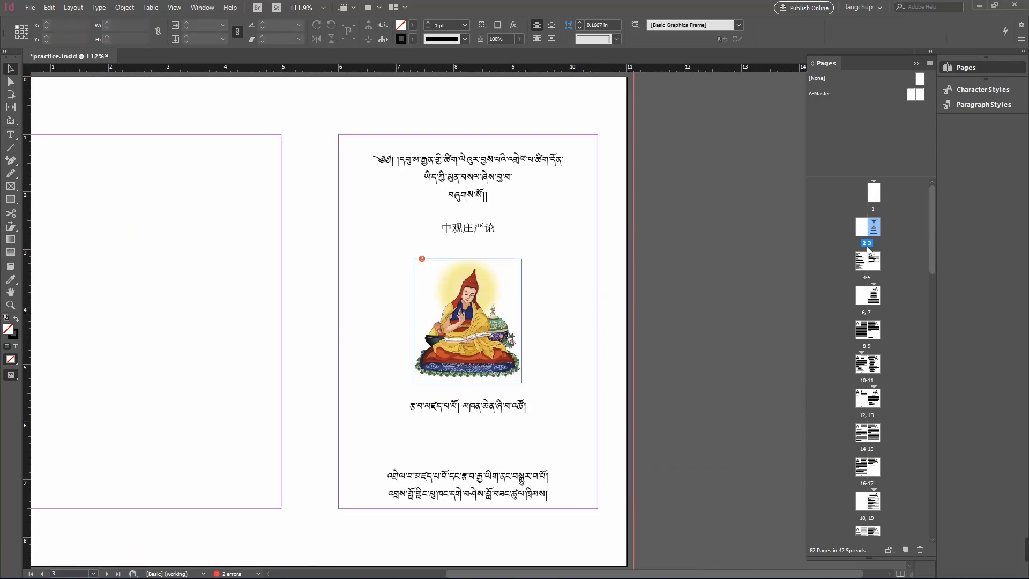
drag(874, 234, 874, 234)
- Create a new two-page master with prefix B, named Master, based on None, with Letter - Half page size
click(879, 98)
right_click(880, 99)
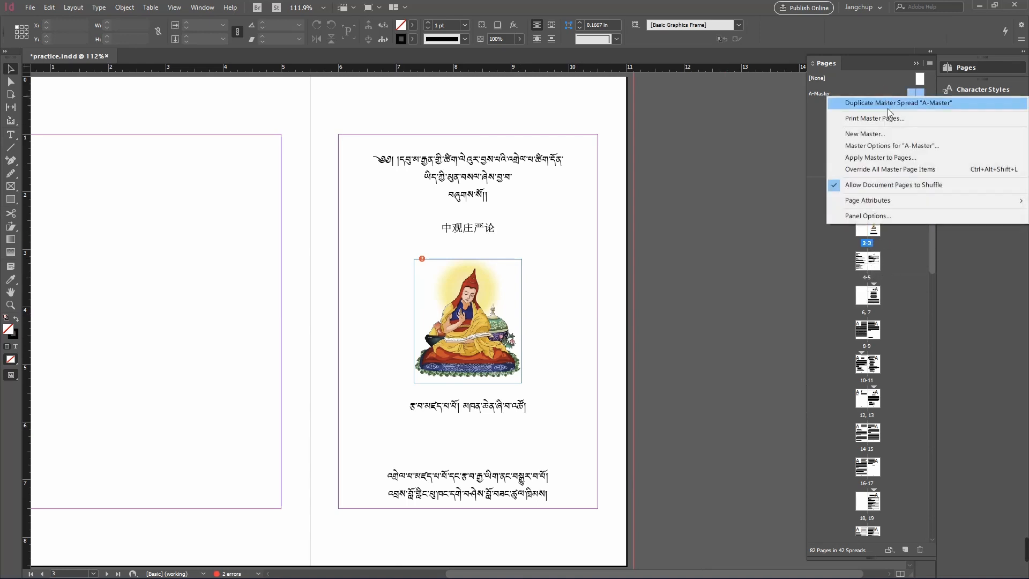
click(887, 138)
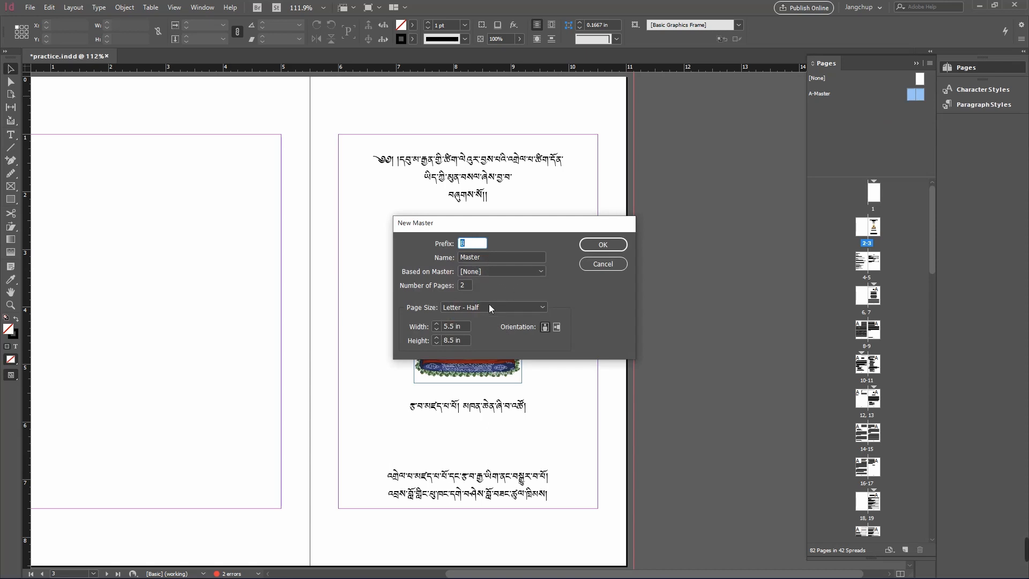
click(623, 244)
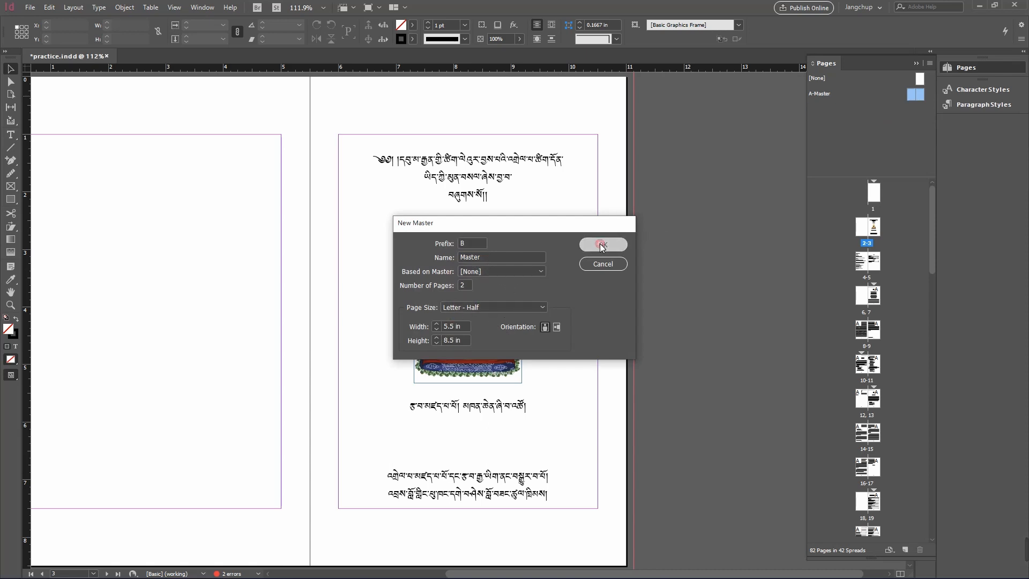
- Copy both footer page number frames from the A-Master spread and paste them in place on the B-Master spread
double_click(876, 93)
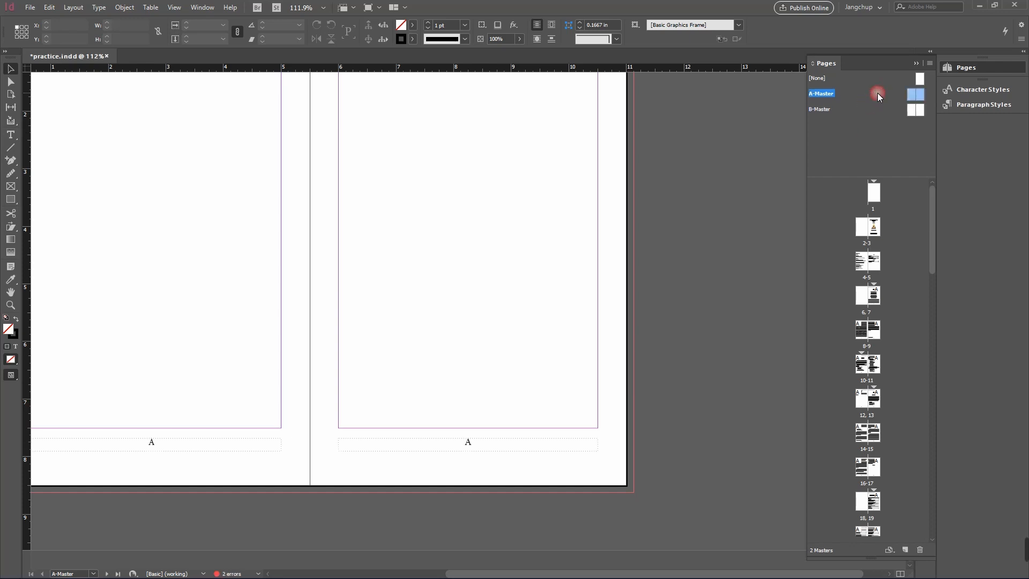
drag(235, 459, 391, 440)
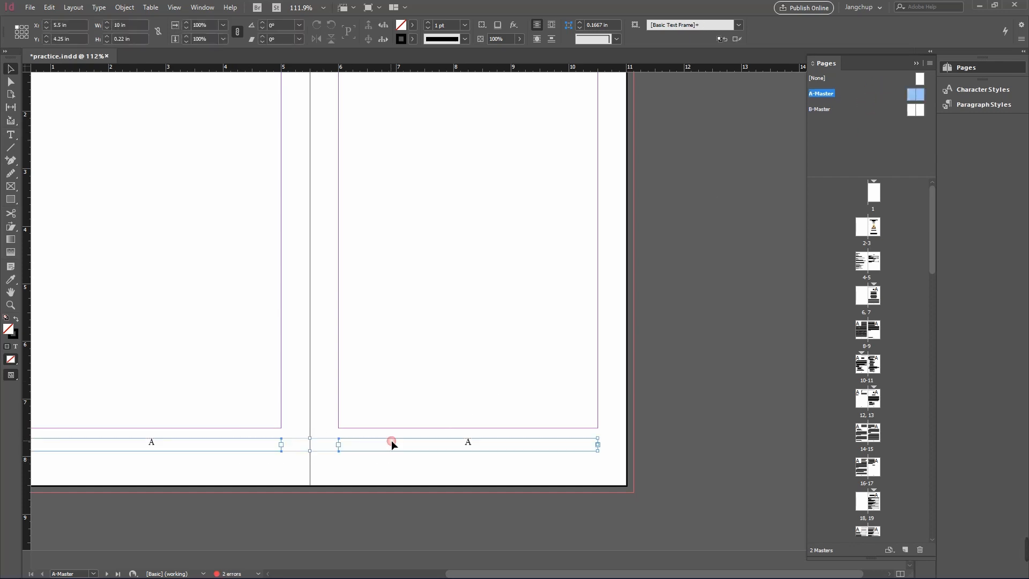
right_click(393, 445)
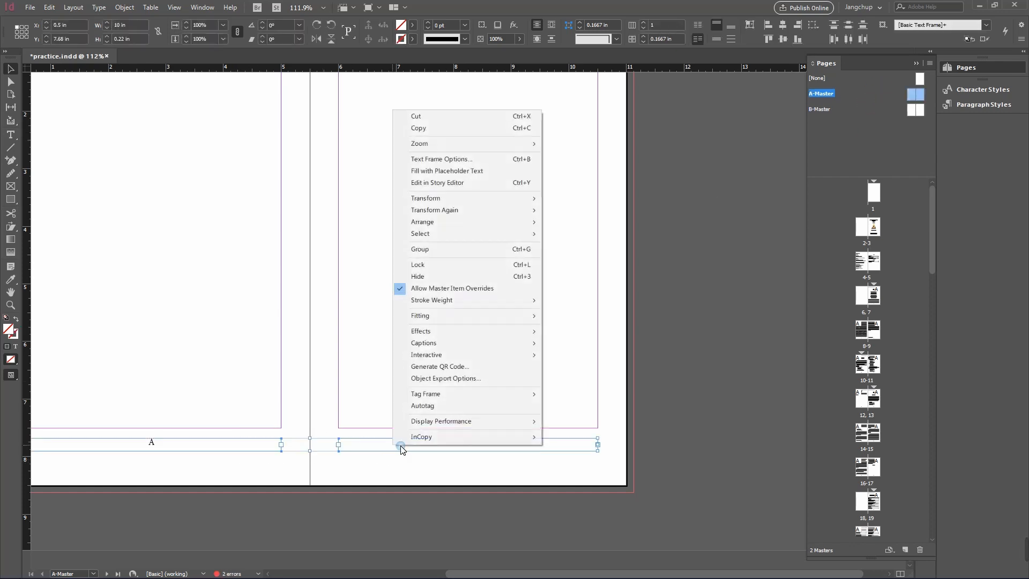
click(452, 128)
double_click(857, 113)
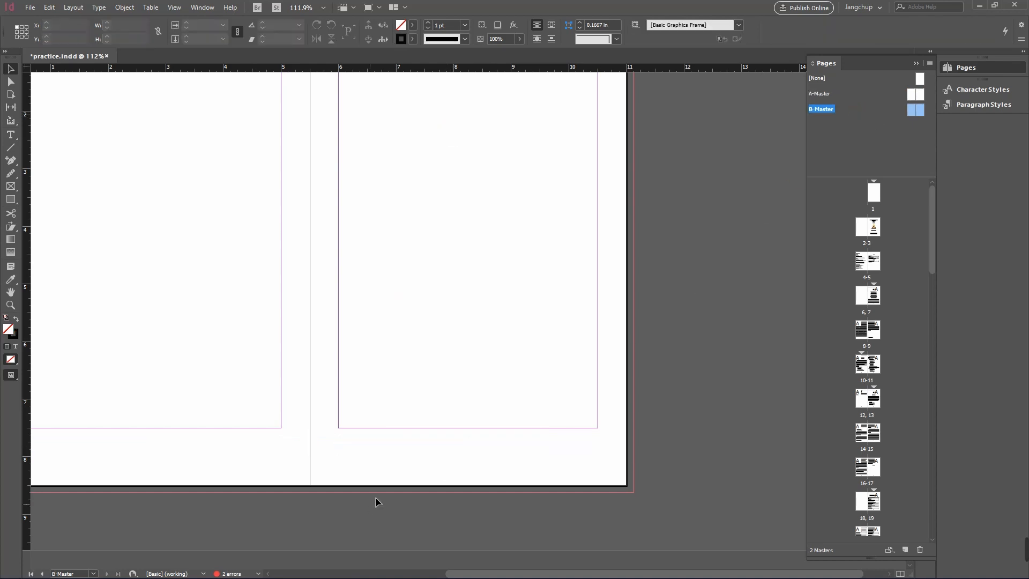
right_click(208, 459)
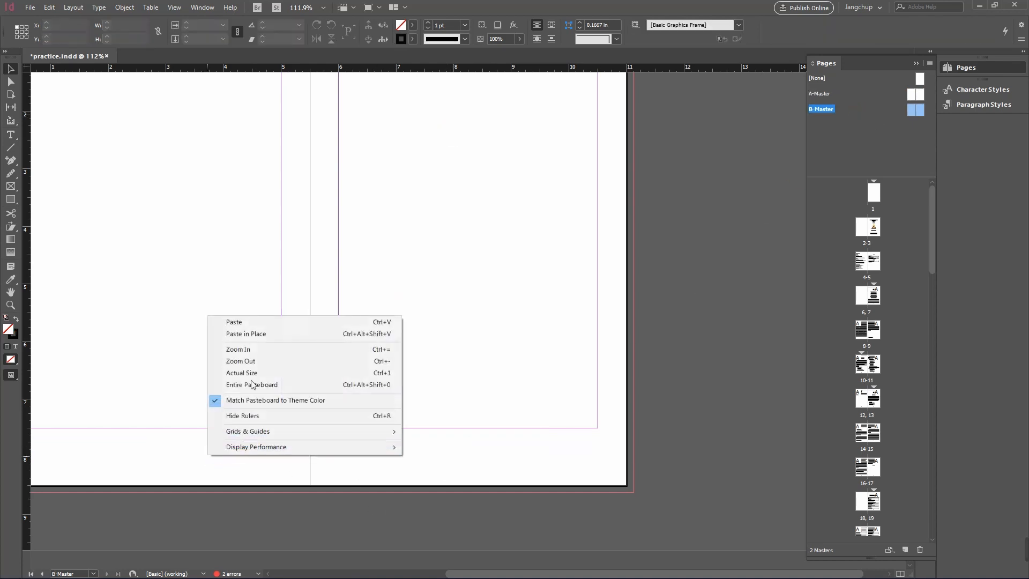
click(273, 335)
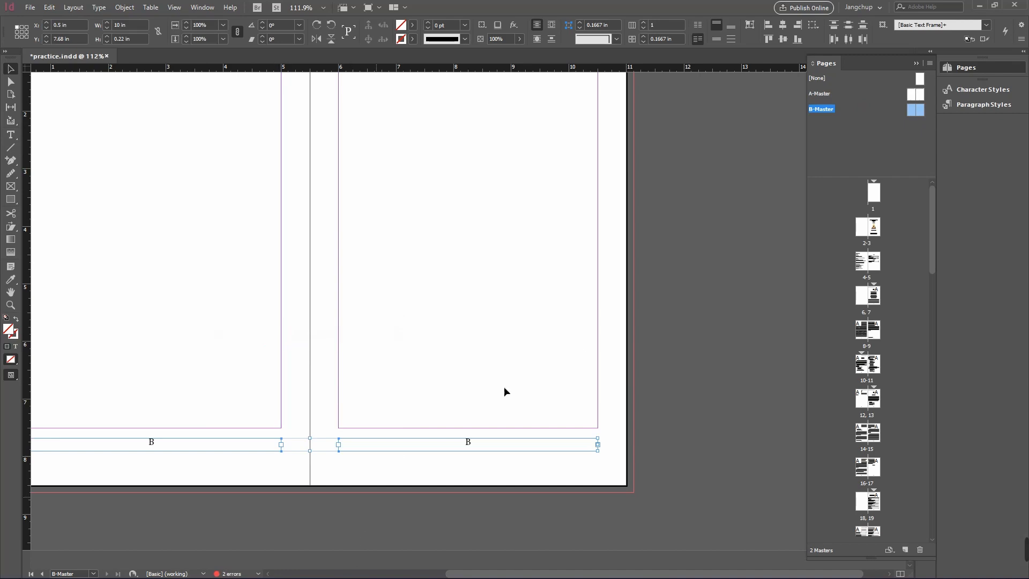
click(324, 474)
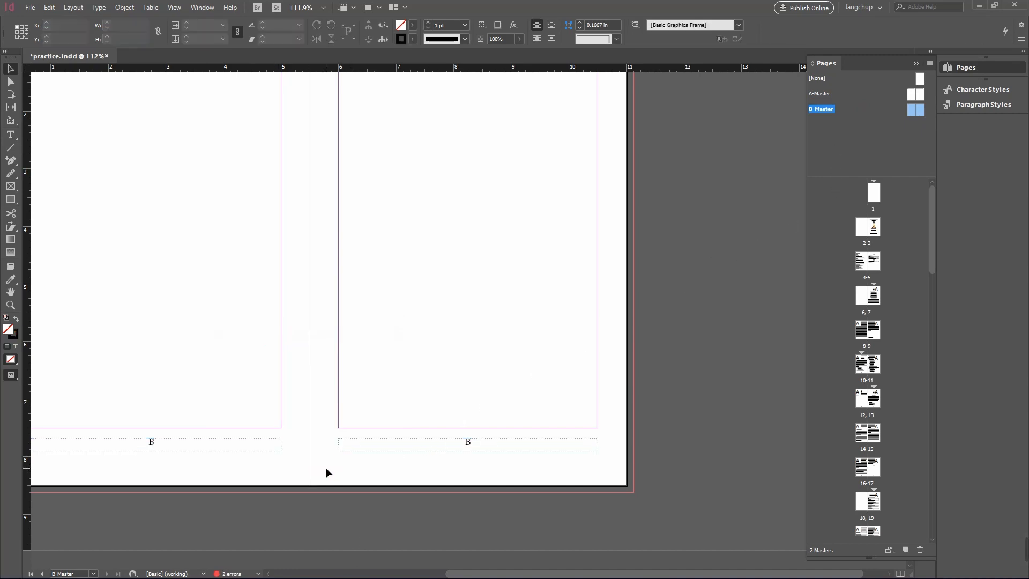
drag(326, 471, 416, 475)
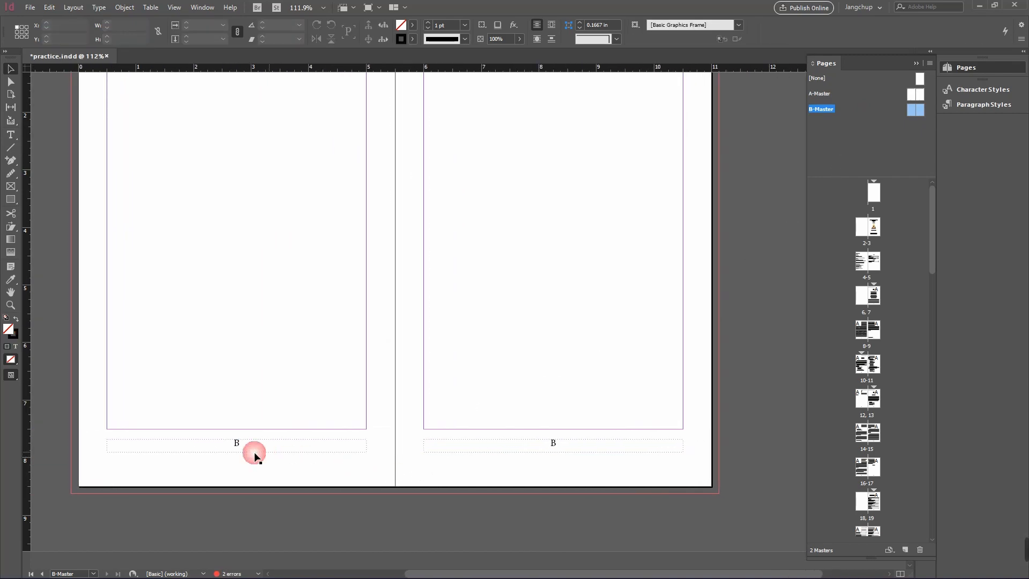
- Apply B-Master to pages 3, 4, 5 and 6
double_click(873, 226)
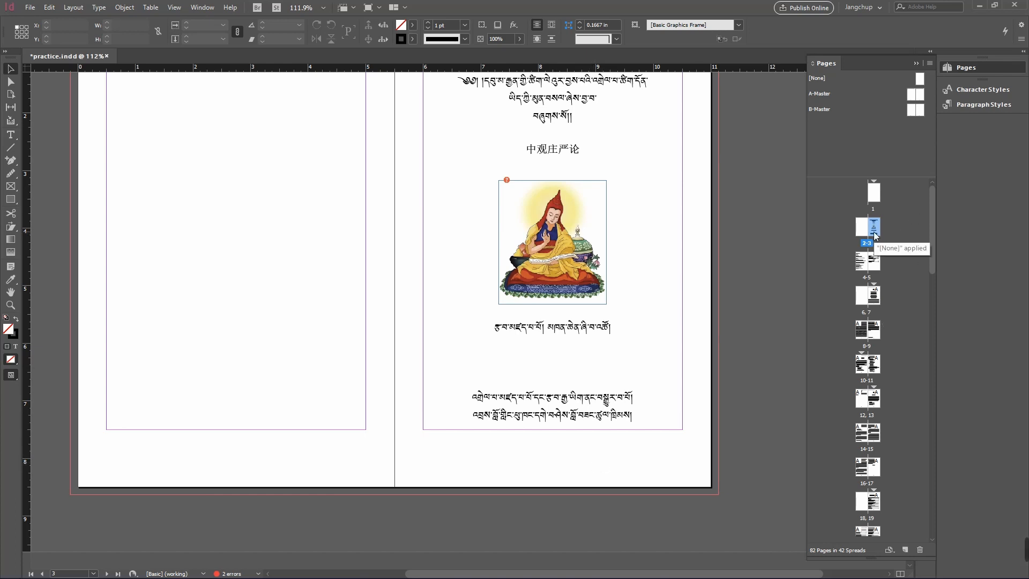
drag(911, 111, 877, 233)
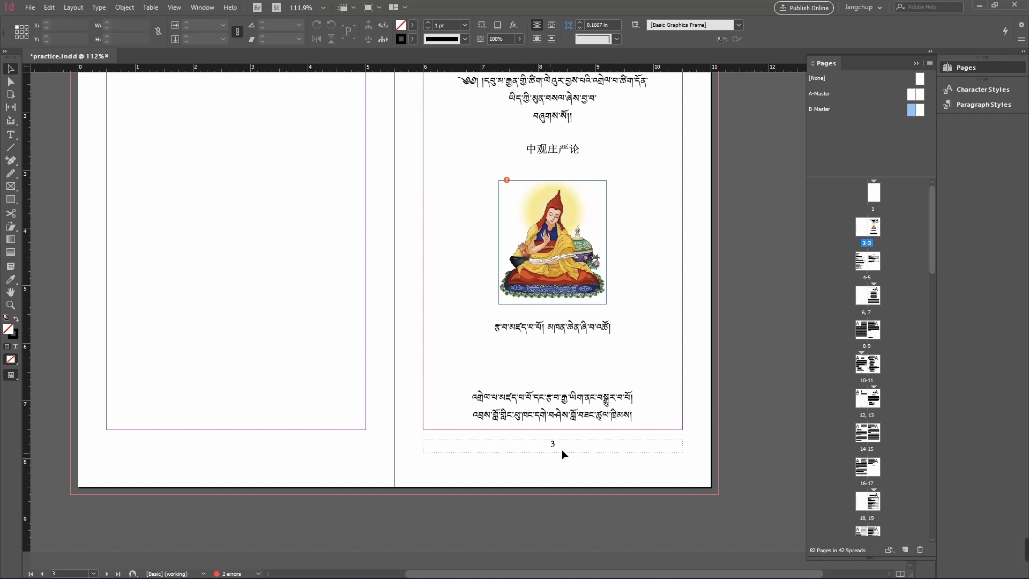
drag(919, 111, 871, 263)
drag(923, 111, 879, 263)
drag(919, 111, 863, 294)
- Compare the footers of both masters and examine pages 1 through 5 to check where page numbers are applied
double_click(893, 105)
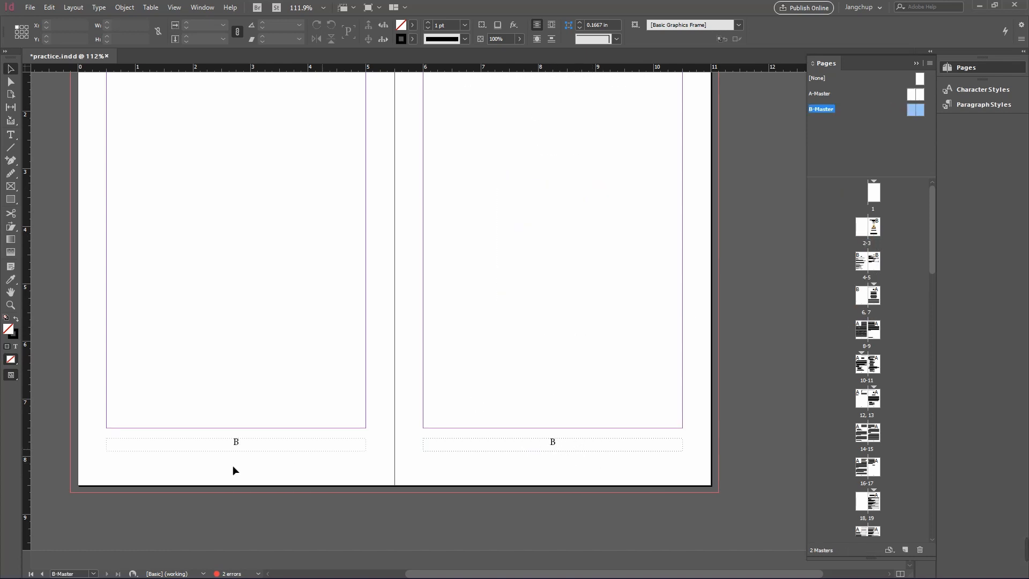
double_click(892, 93)
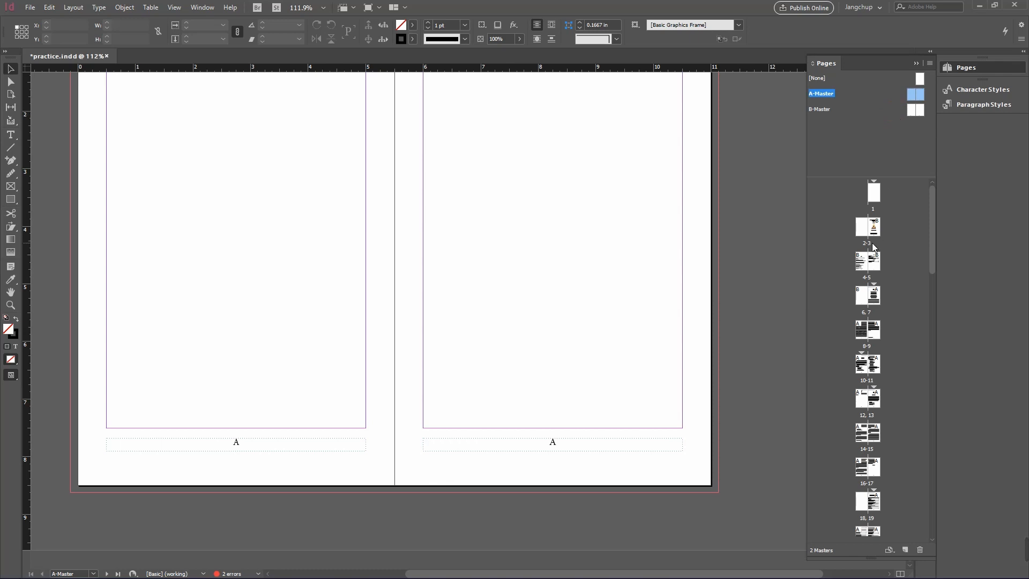
double_click(876, 224)
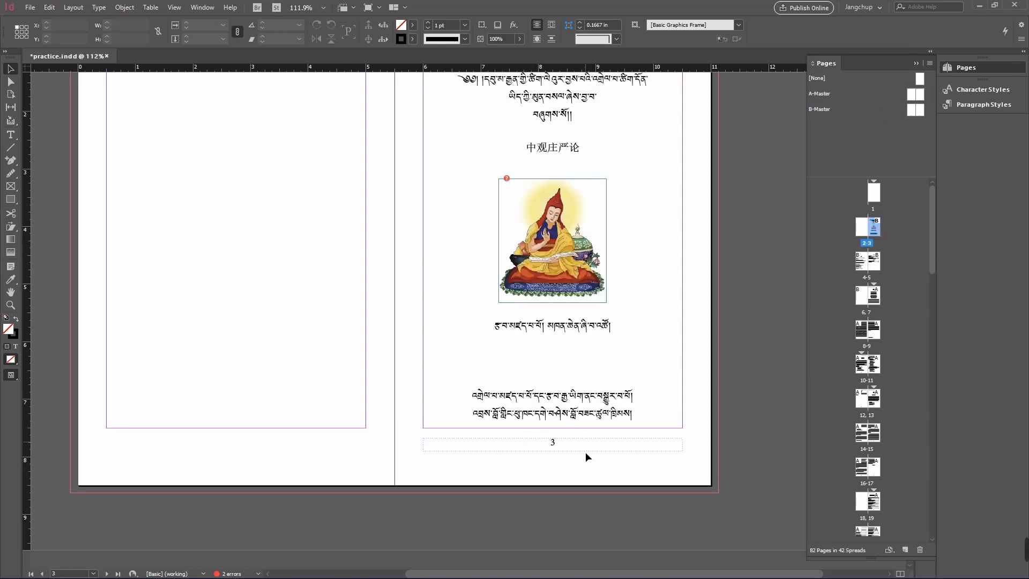
double_click(875, 242)
double_click(873, 191)
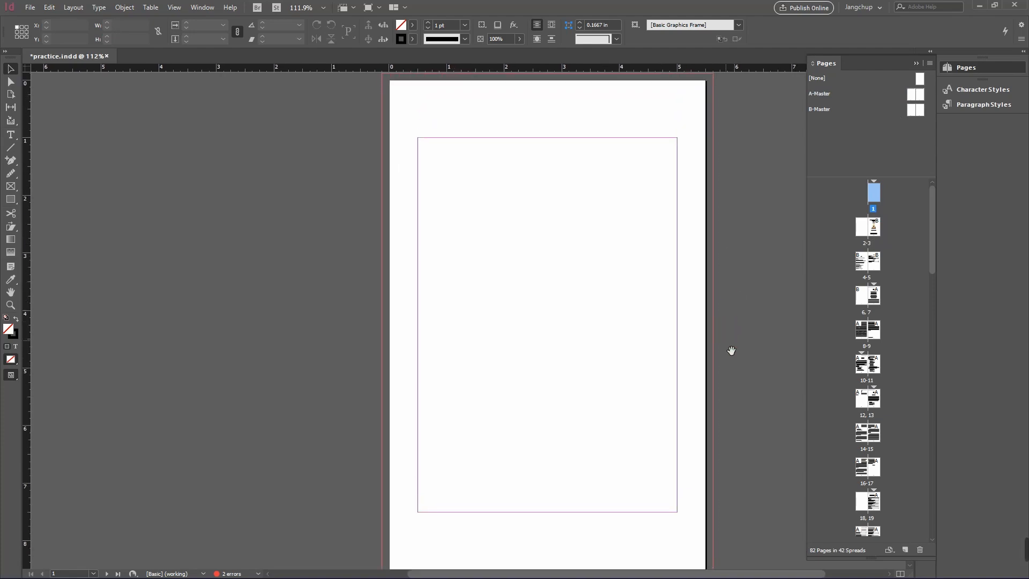
drag(730, 351, 734, 168)
drag(737, 299, 732, 414)
drag(755, 341, 735, 114)
drag(740, 306, 752, 218)
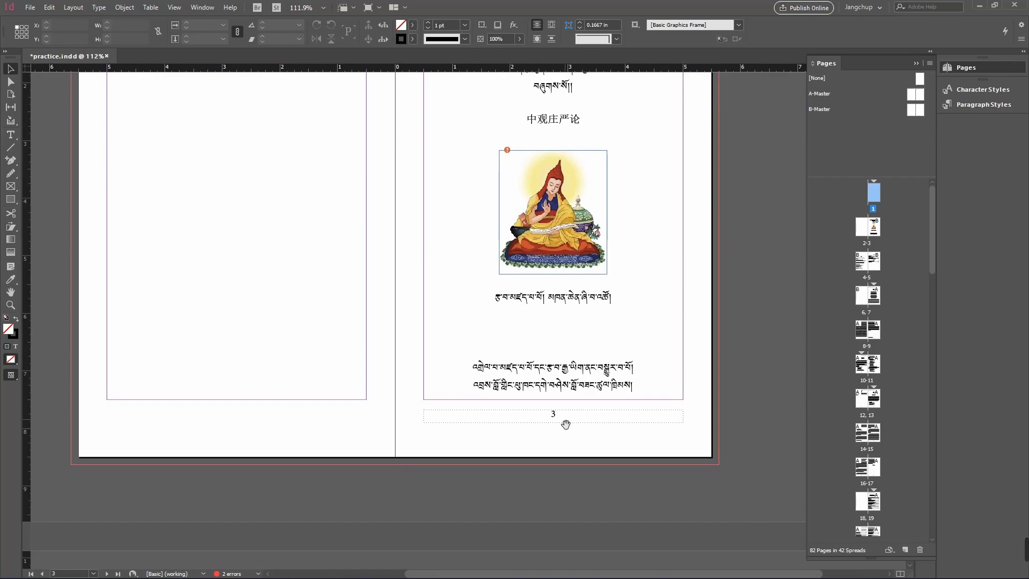
drag(550, 454, 574, 185)
drag(562, 482, 571, 209)
drag(567, 390, 571, 298)
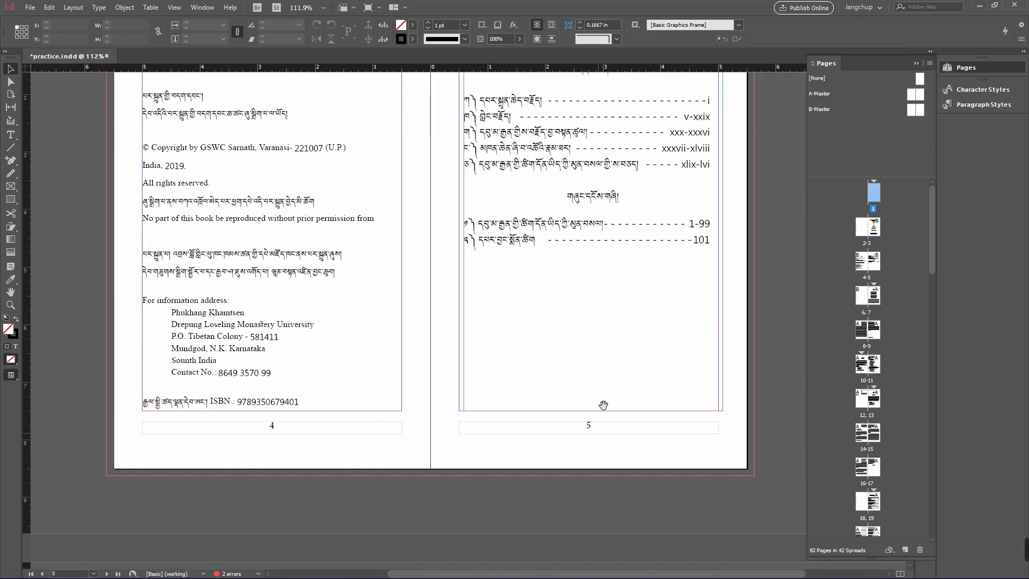
drag(639, 151, 636, 282)
drag(633, 117, 622, 452)
drag(608, 252, 588, 429)
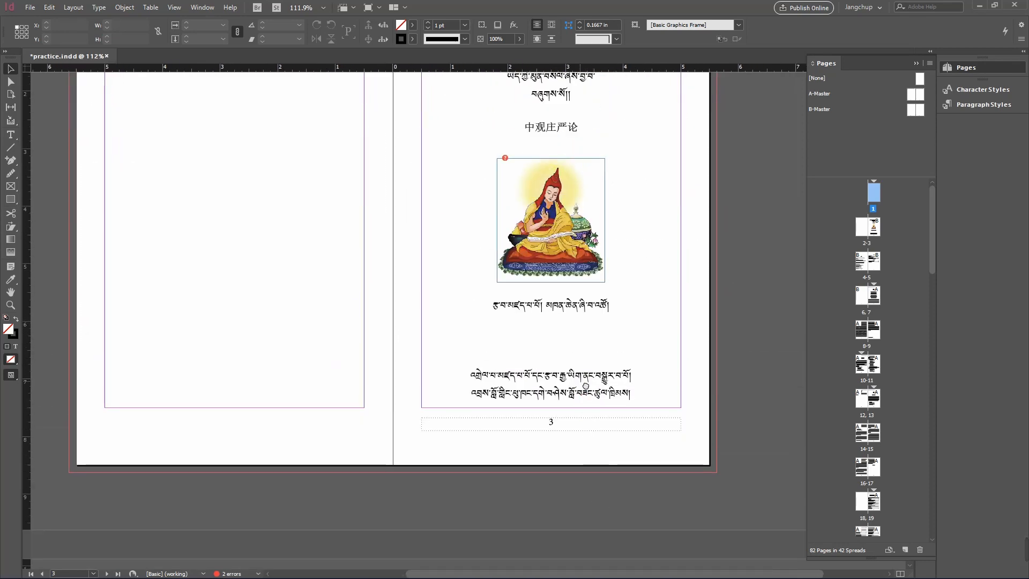
drag(586, 384, 585, 464)
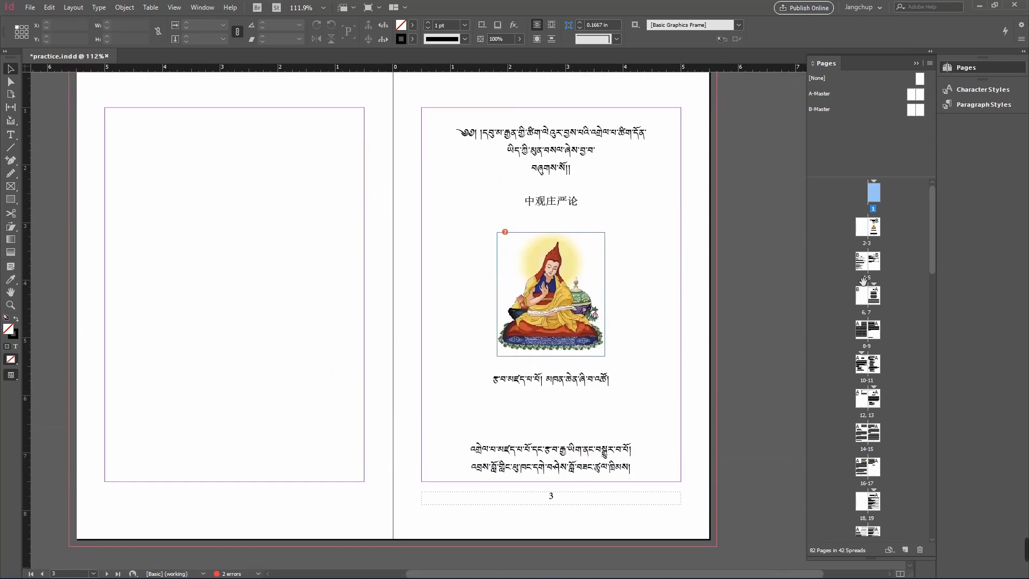
- Remove the footer page numbers from pages 3 and 4 by applying the [None] master to both
click(878, 228)
drag(920, 80, 876, 227)
drag(919, 80, 863, 266)
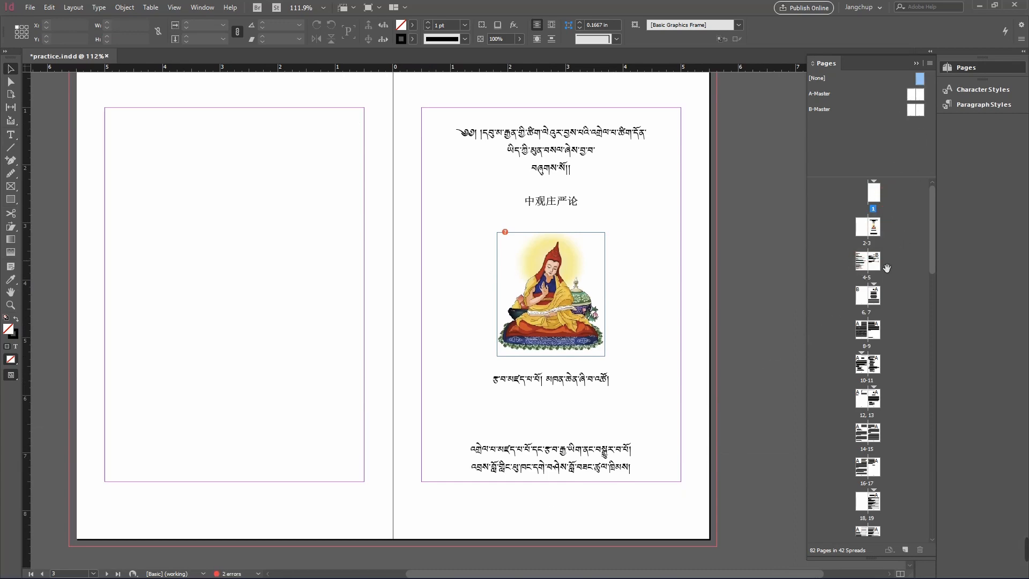
- Start a new section on page 5, the table of contents, with page numbering starting at 1 in the i, ii, iii, iv style
click(875, 269)
double_click(877, 270)
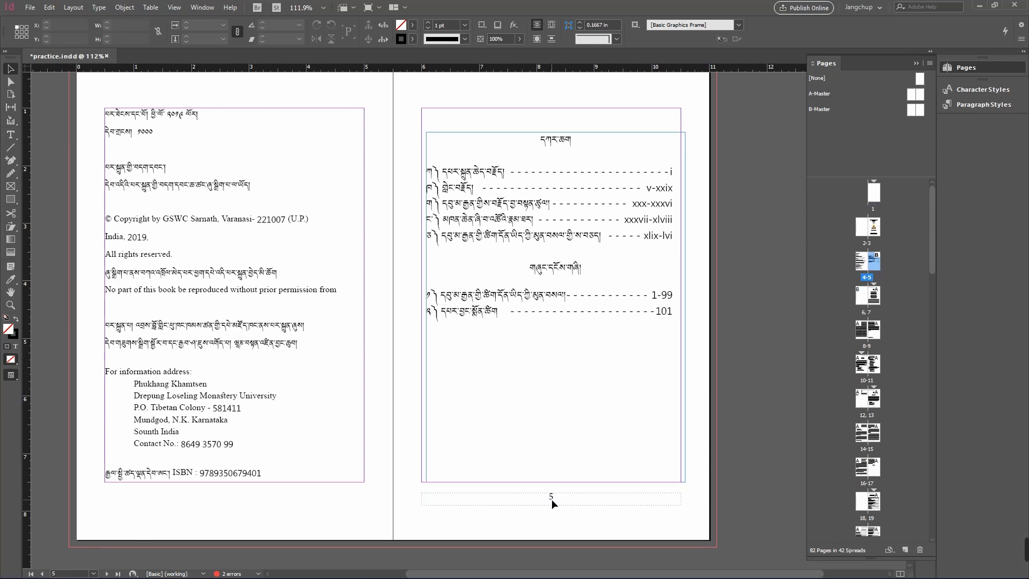
double_click(873, 263)
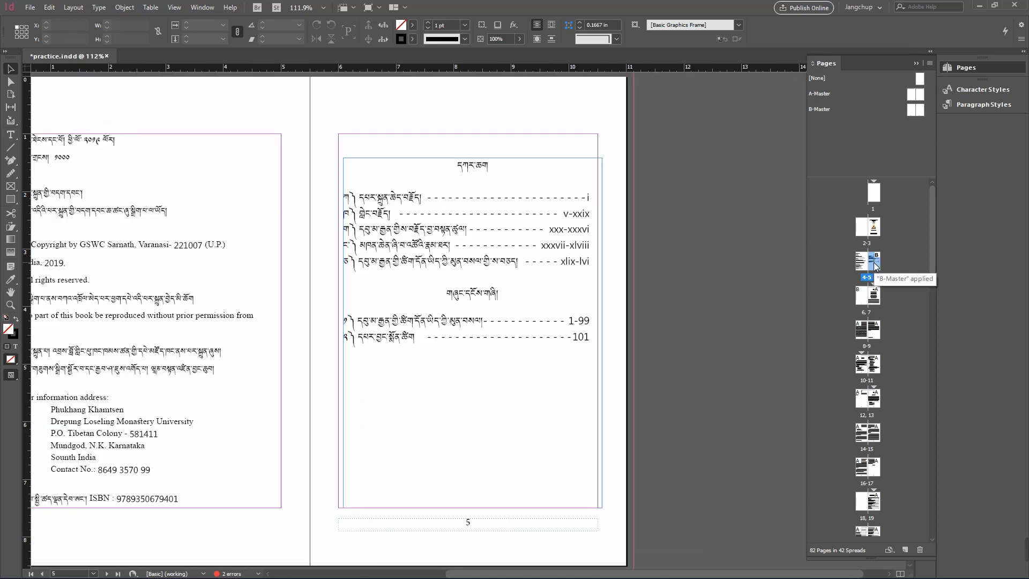
right_click(877, 265)
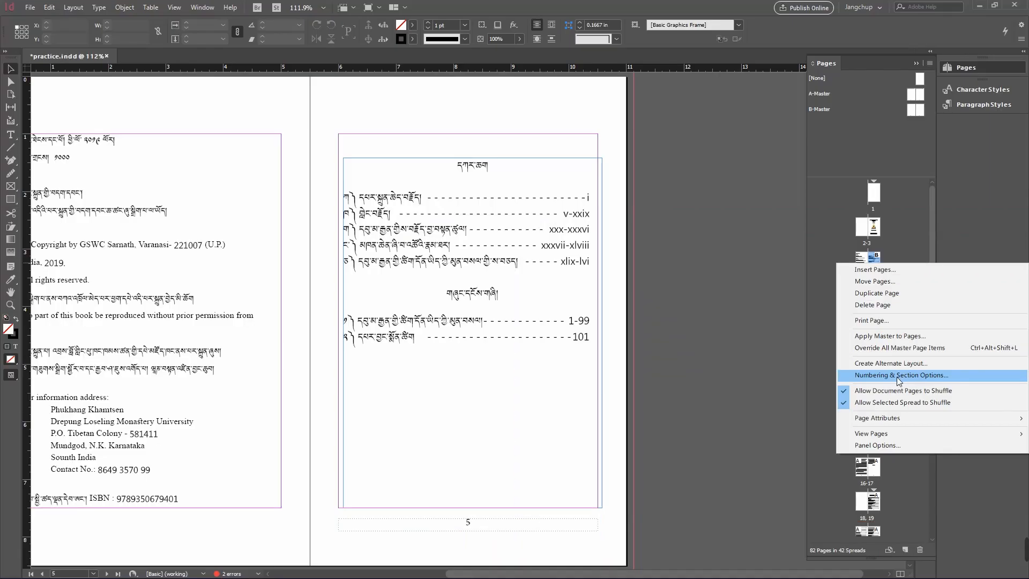
click(773, 289)
drag(373, 196, 764, 192)
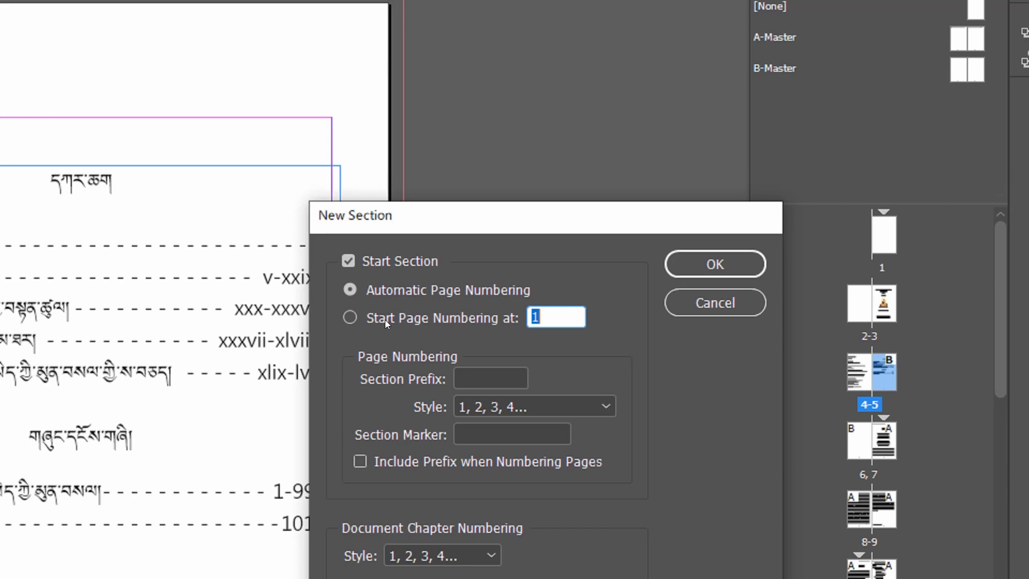
click(351, 318)
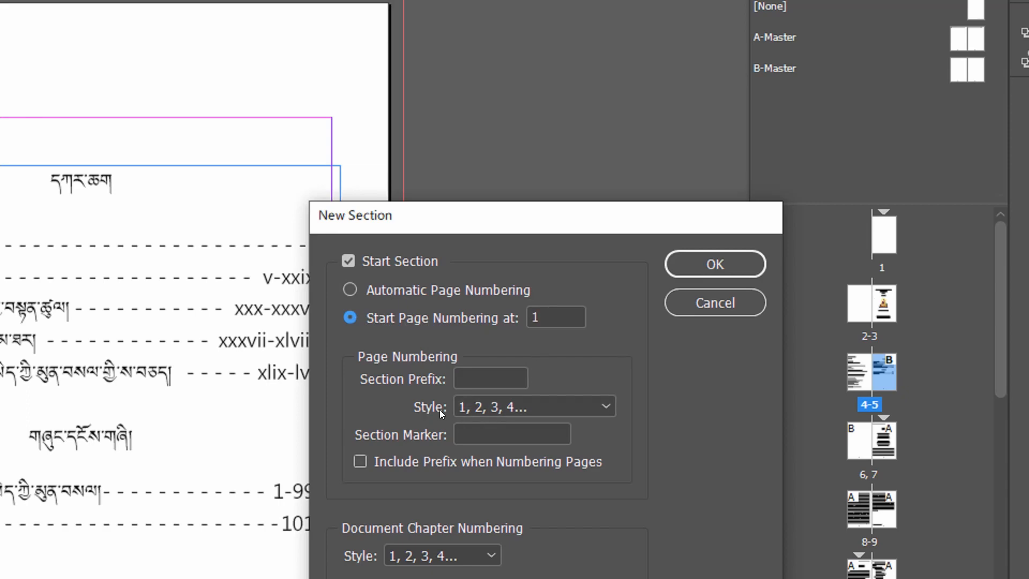
click(592, 410)
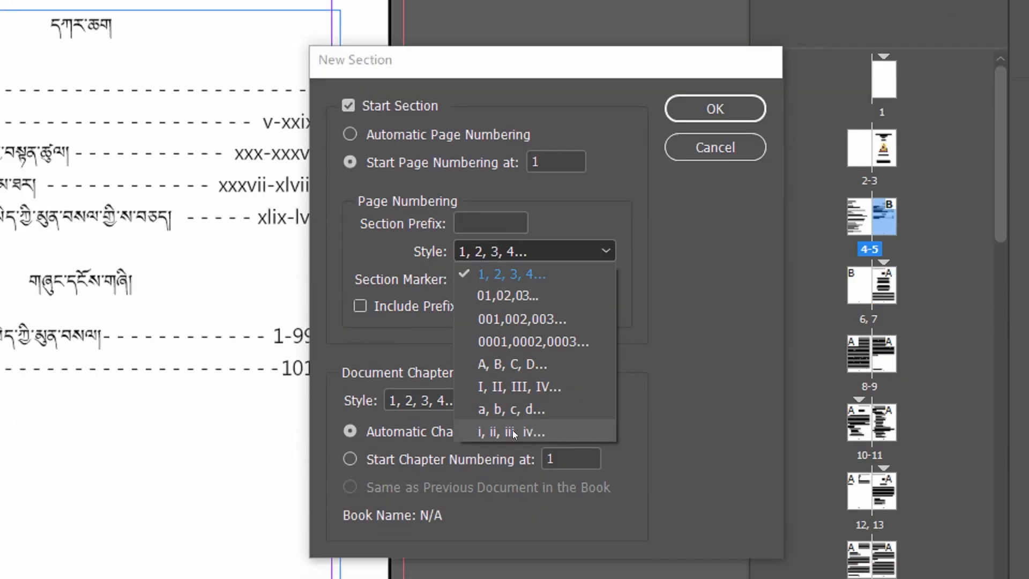
click(509, 430)
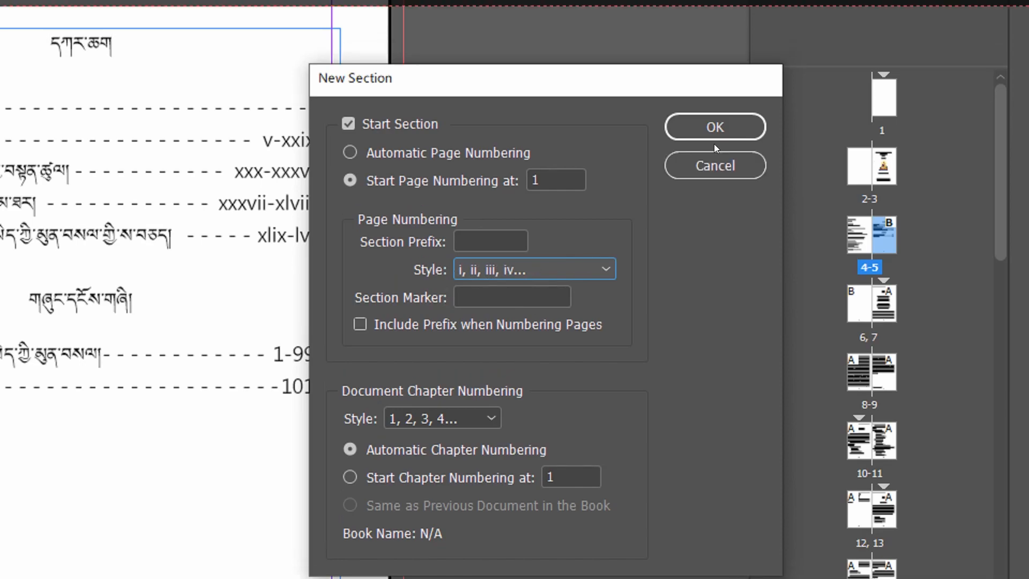
click(718, 121)
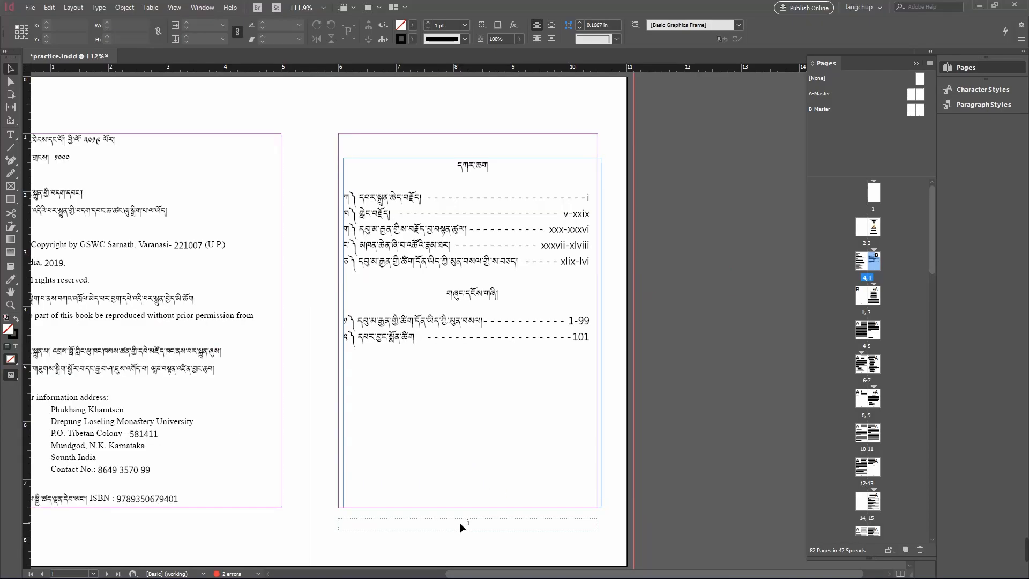
- Apply the [None] master to the blank page ii that follows the table of contents
drag(531, 457, 662, 240)
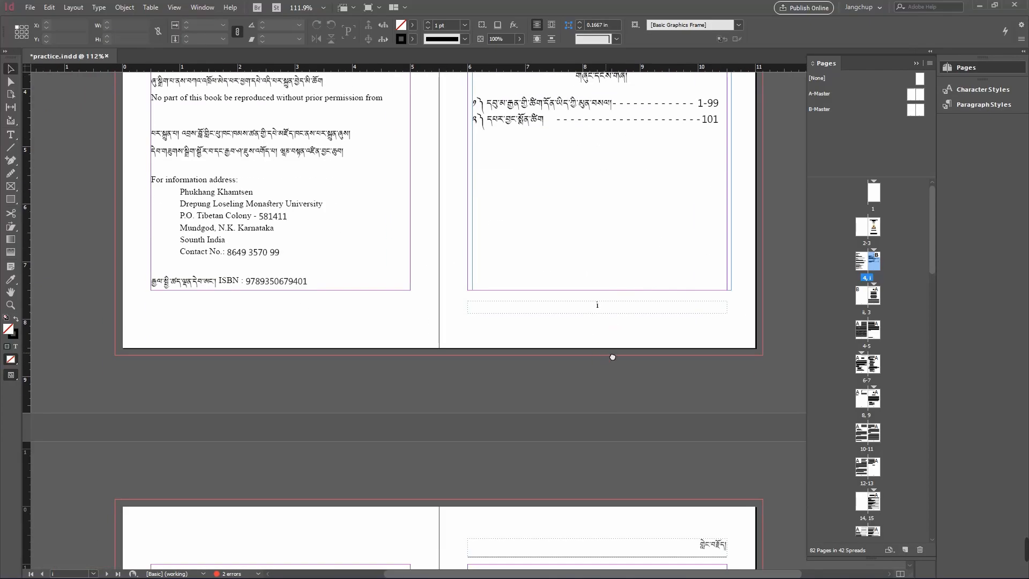
drag(588, 434, 608, 143)
drag(589, 386, 580, 136)
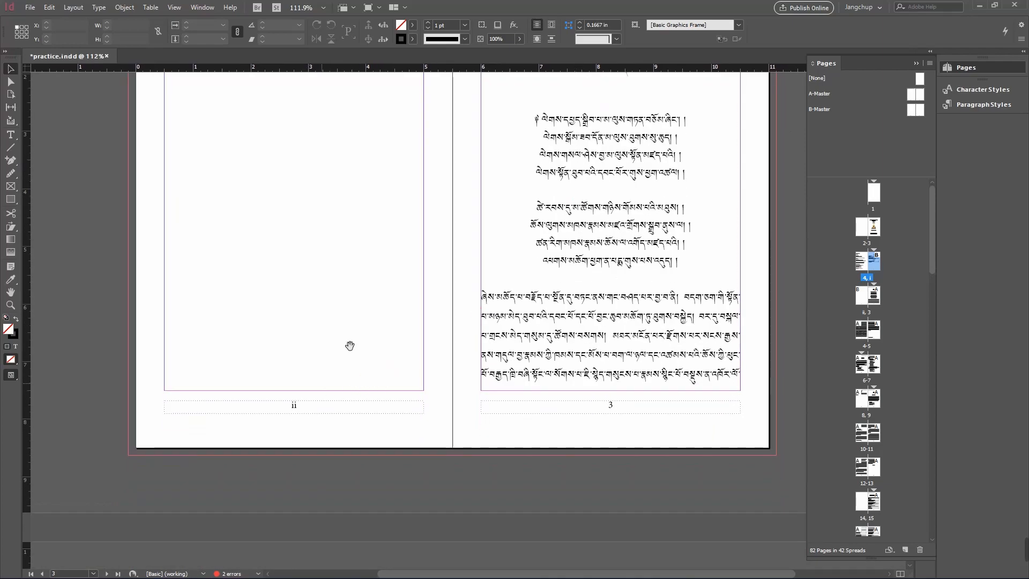
drag(368, 285, 355, 405)
drag(353, 357, 356, 347)
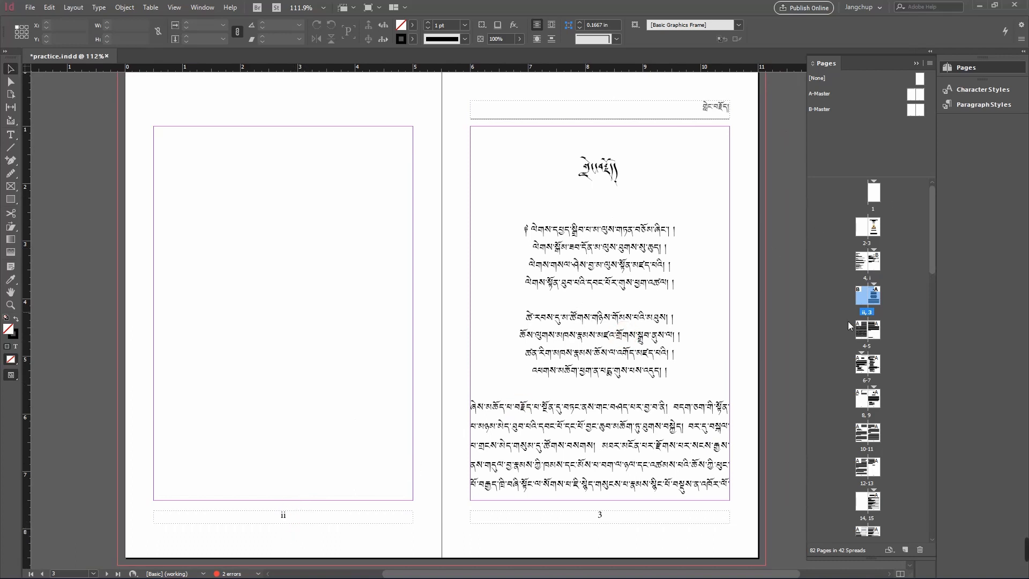
mouse_move(921, 79)
mouse_down()
mouse_move(906, 218)
mouse_move(864, 310)
mouse_up()
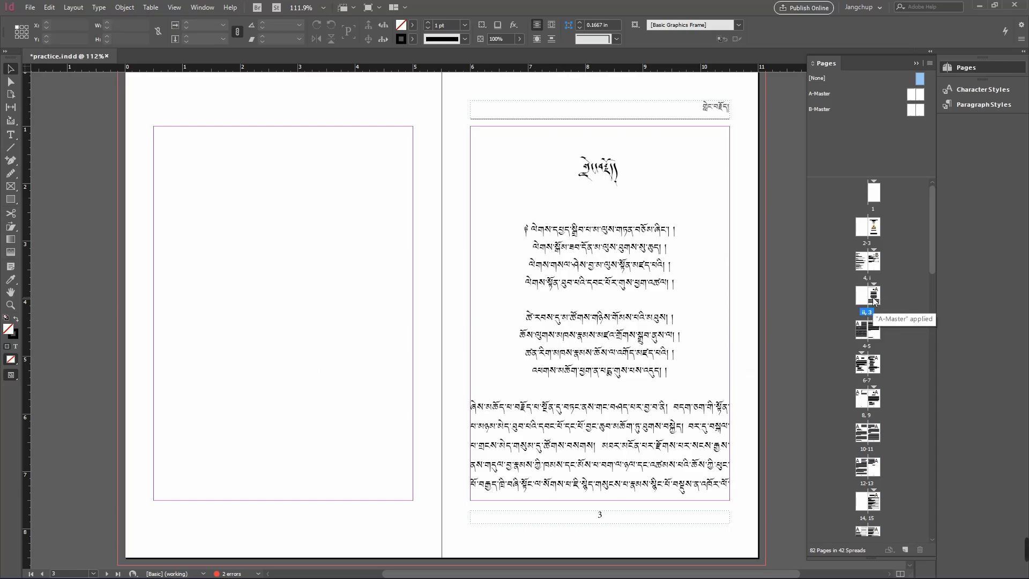
- Set the section starting on the page after blank page ii to the I, II, III, IV style, with numbering starting at 3
click(718, 313)
right_click(873, 298)
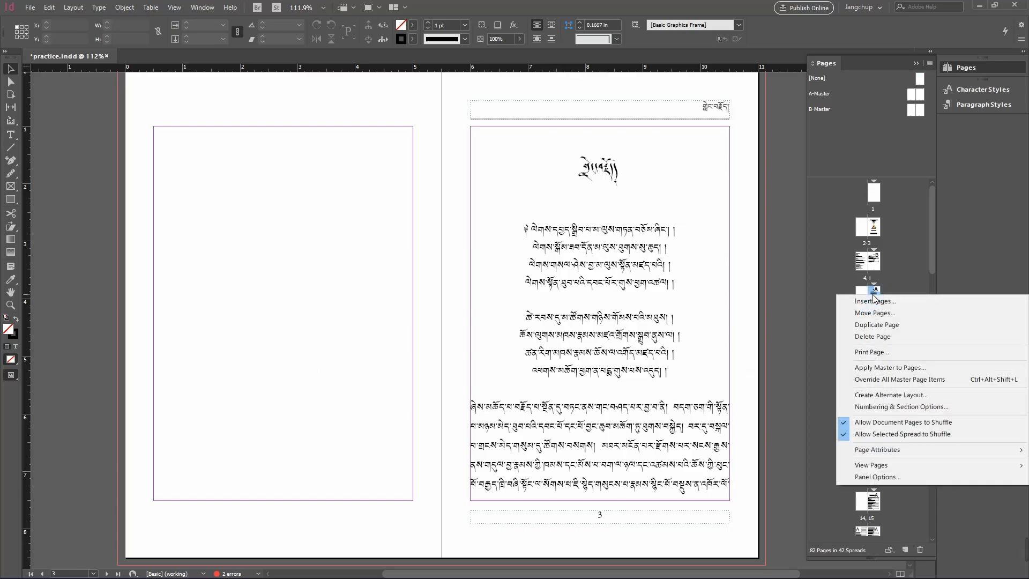
click(895, 406)
click(633, 232)
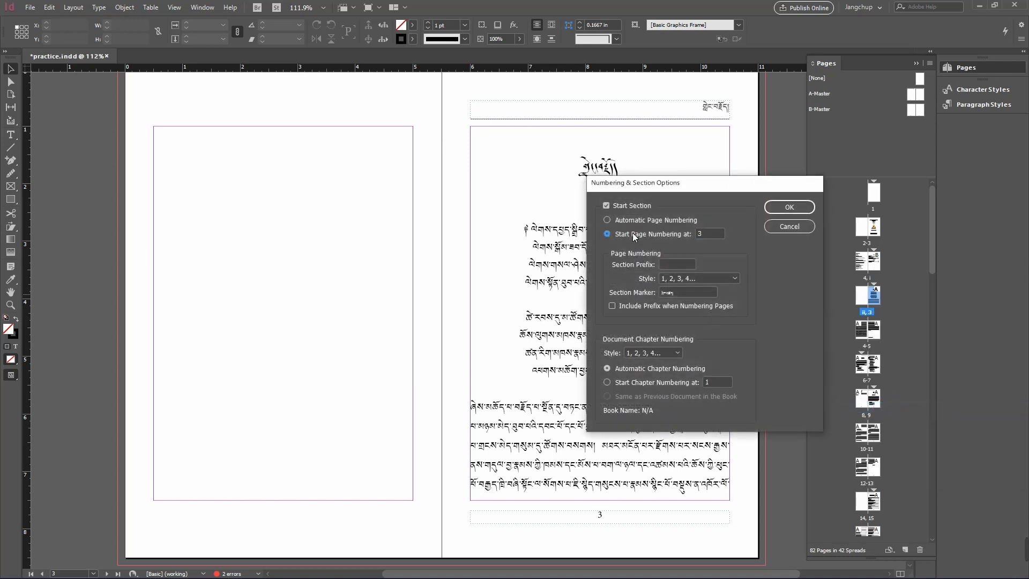
click(700, 278)
click(691, 345)
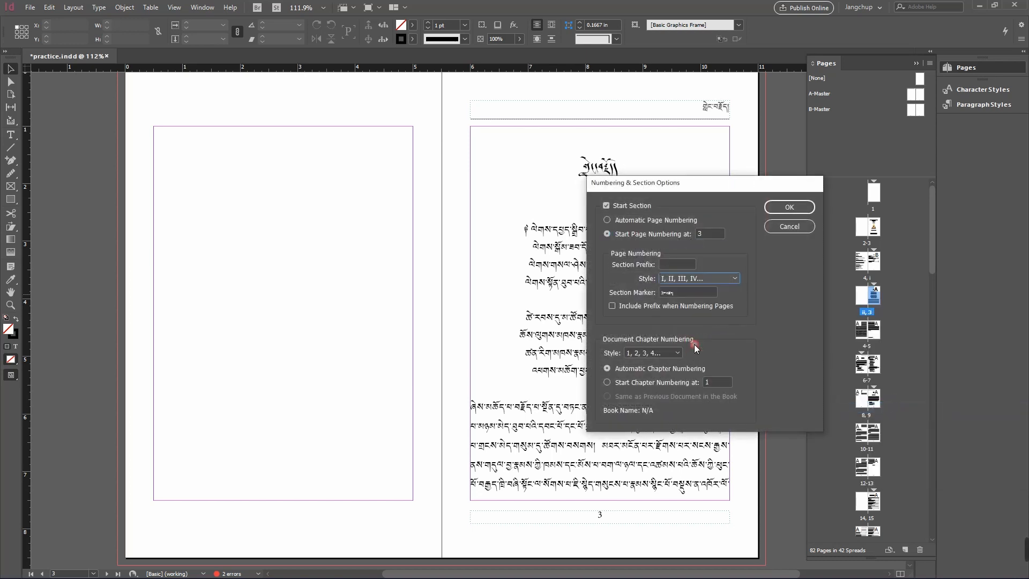
click(787, 208)
scroll(619, 258, down, 15)
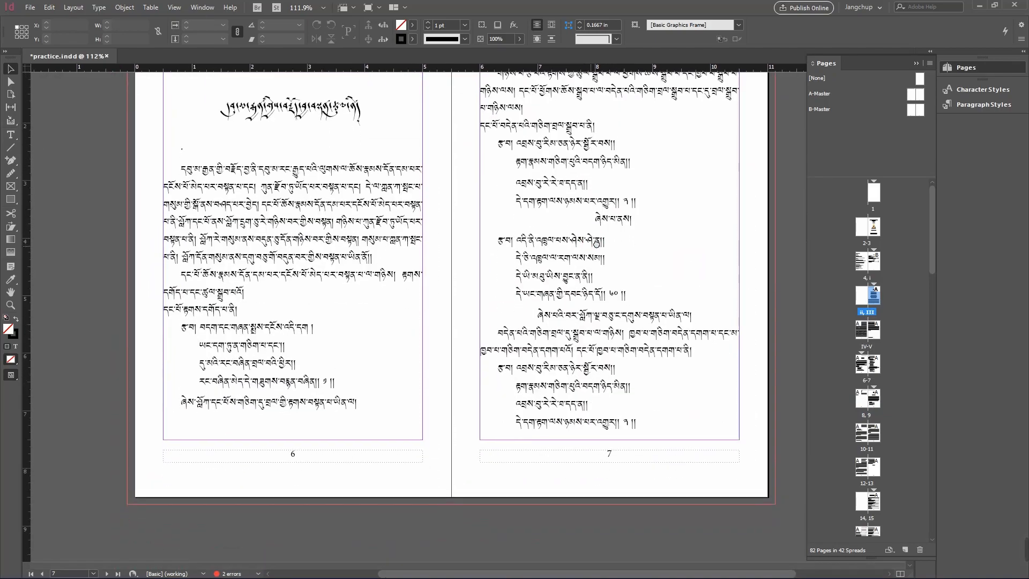
- Set the section starting on page 6 to the i, ii, iii, iv page numbering style
scroll(536, 257, up, 1)
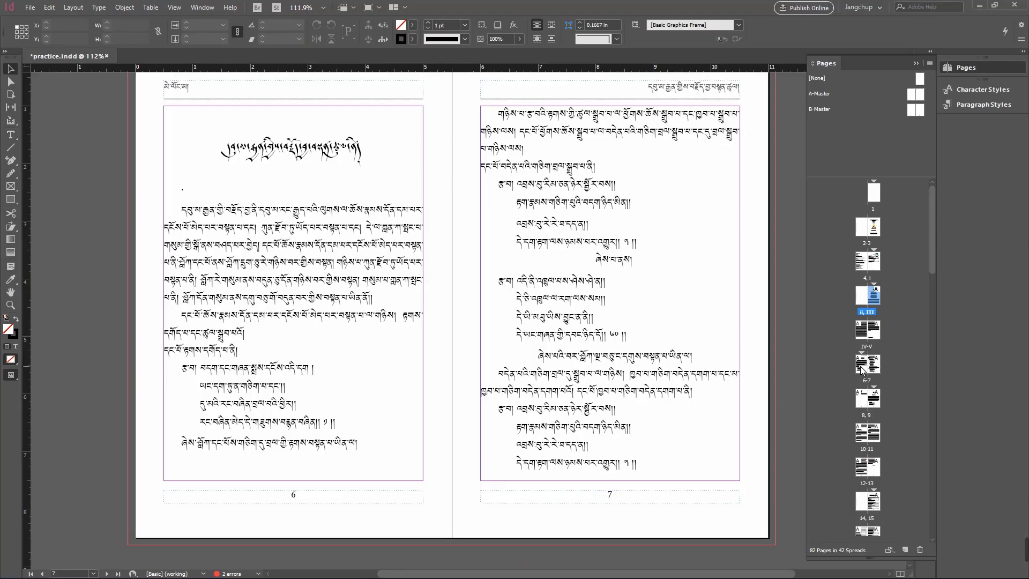
right_click(861, 369)
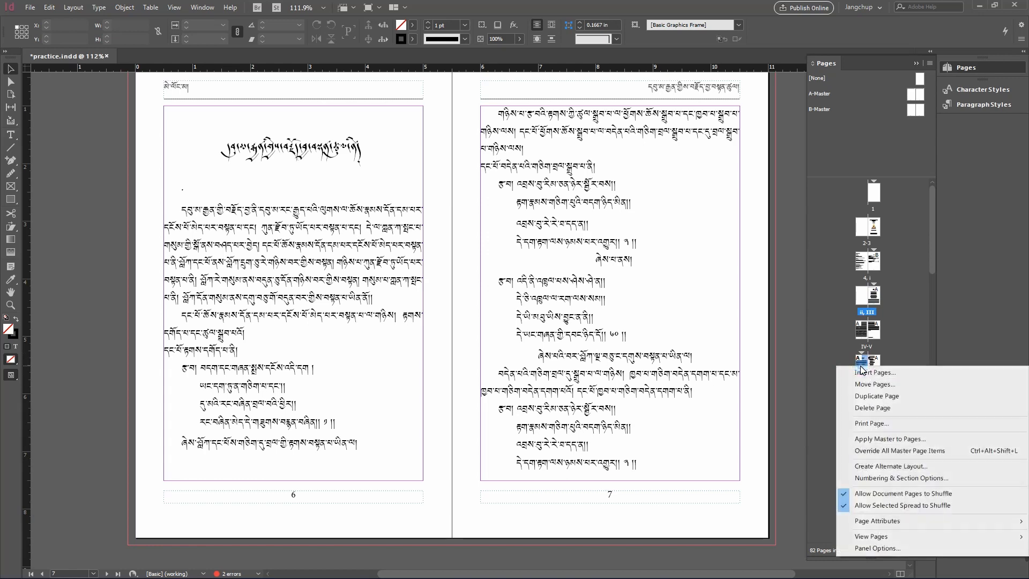
click(869, 477)
click(696, 279)
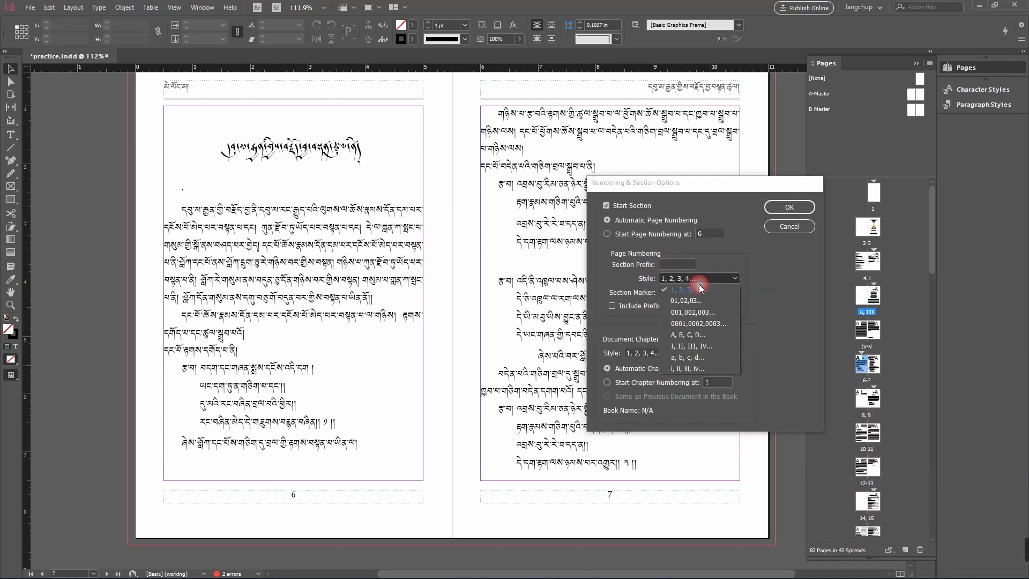
click(683, 367)
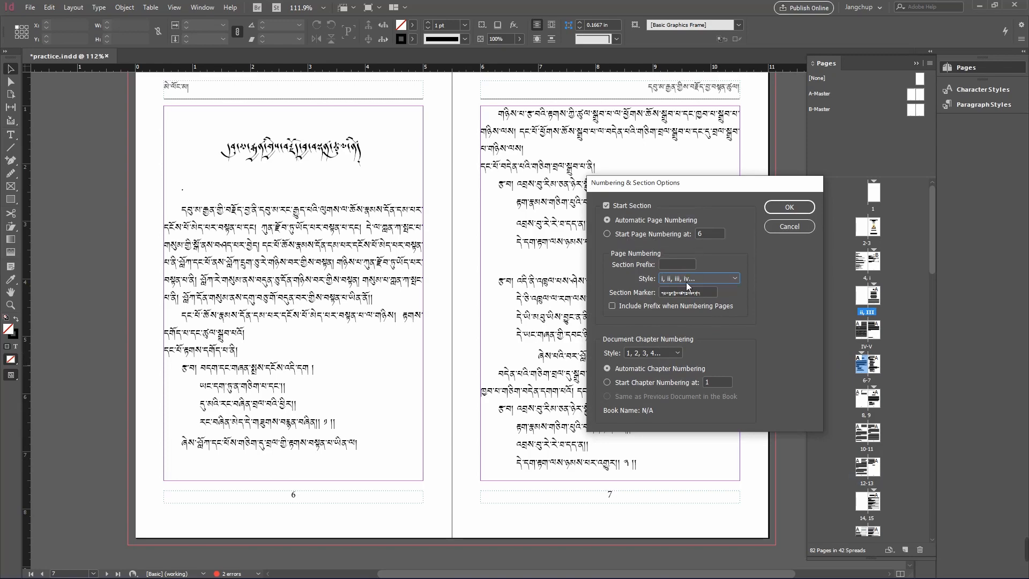
click(789, 207)
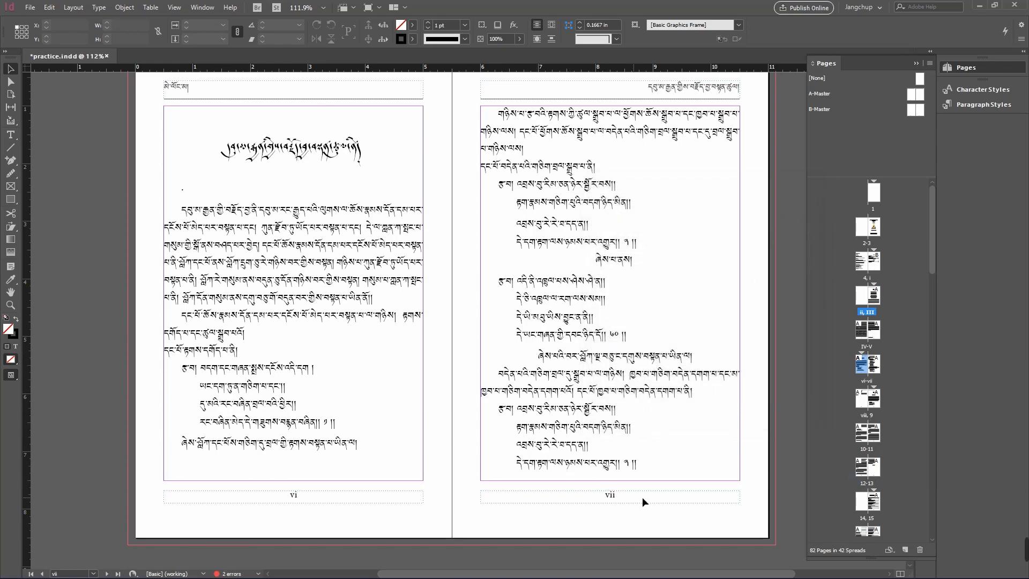
- Set the section starting on page 9 to the I, II, III, IV page numbering style
click(424, 463)
click(449, 481)
drag(450, 495, 475, 274)
drag(450, 461, 451, 156)
drag(450, 324, 447, 238)
drag(480, 353, 461, 345)
click(616, 495)
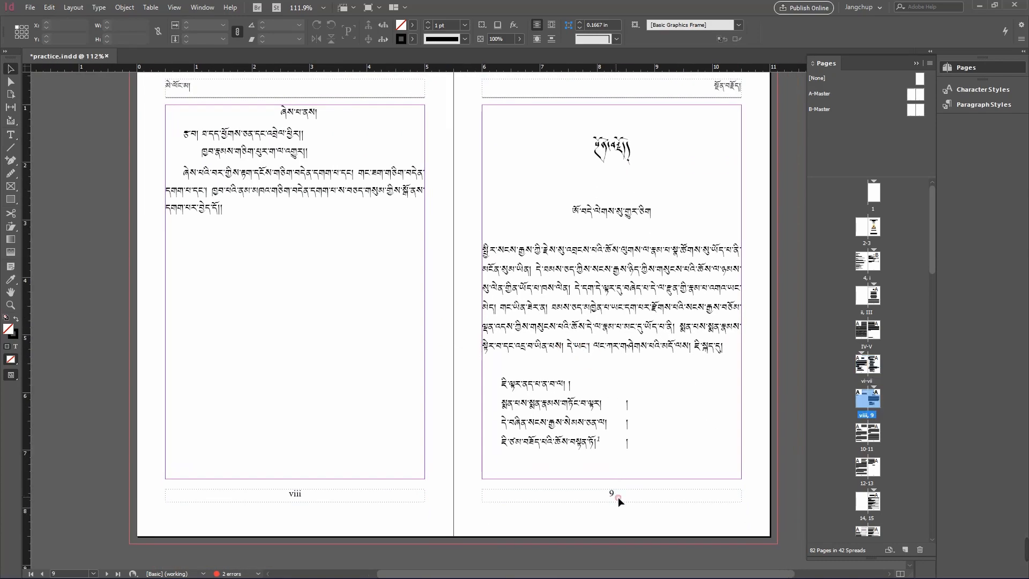
right_click(876, 407)
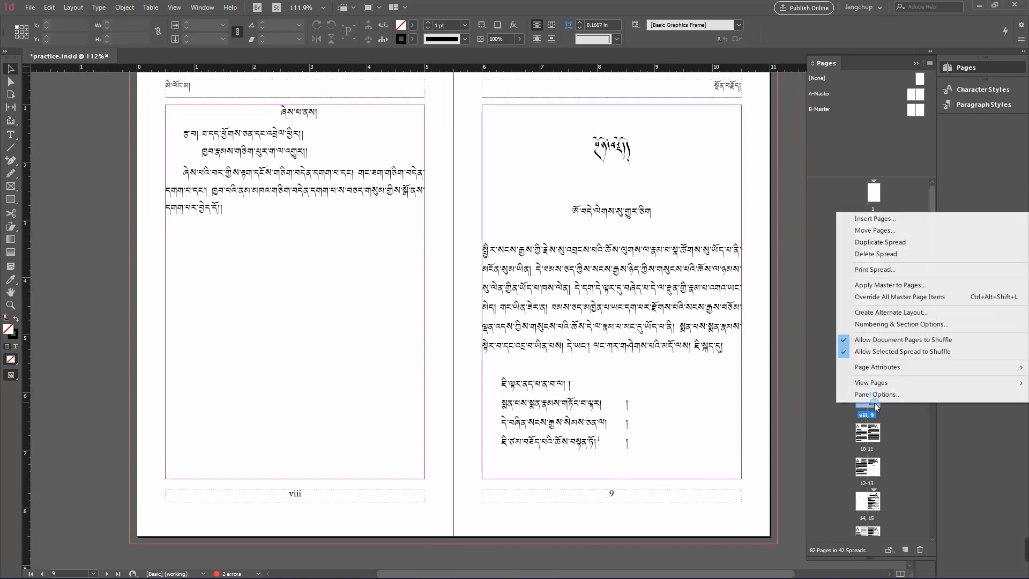
click(882, 324)
click(715, 279)
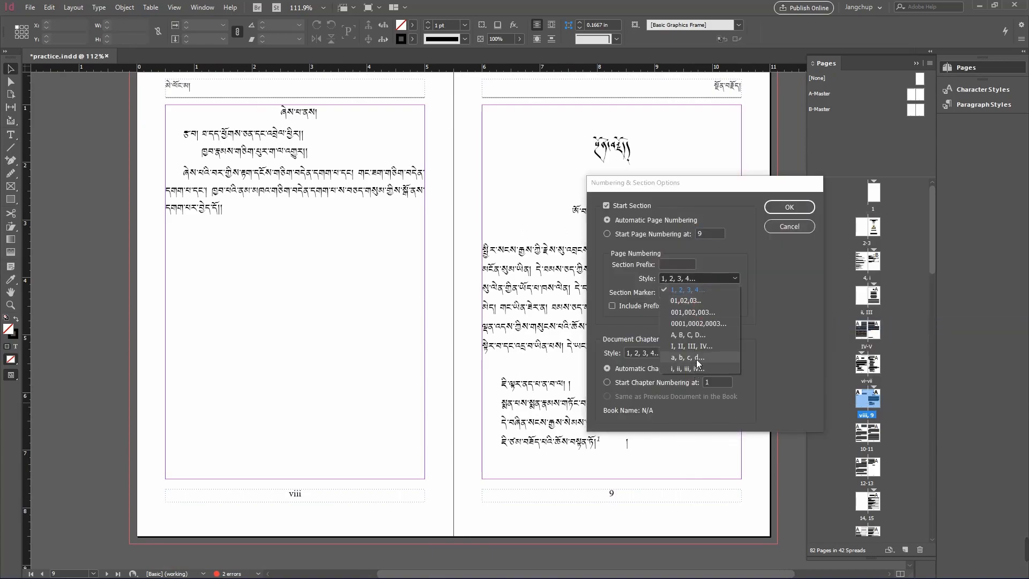
click(718, 337)
click(784, 211)
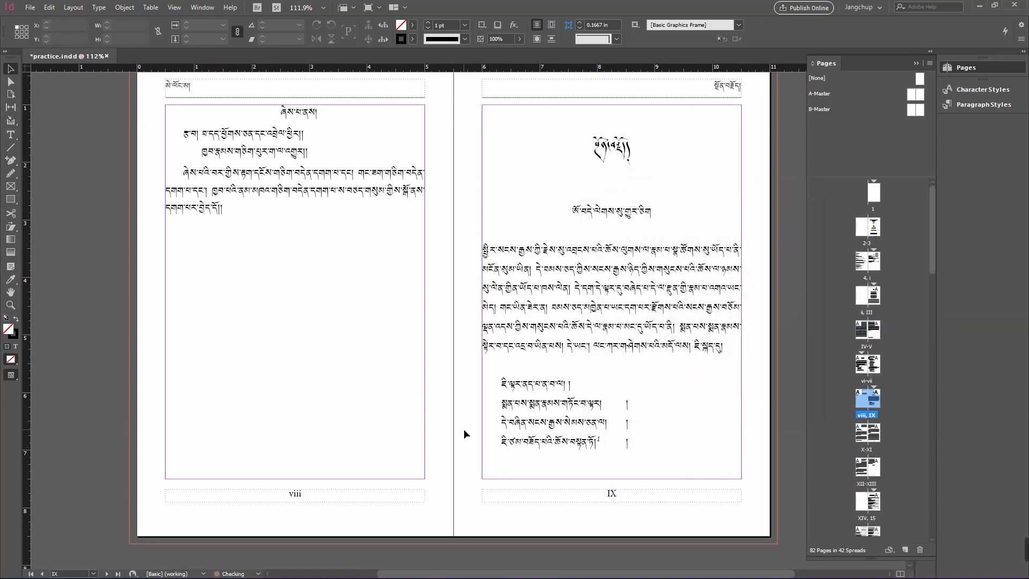
- Set the section starting on page 15, the second table of contents, to the i, ii, iii, iv page numbering style
drag(460, 468, 471, 214)
drag(456, 506, 459, 236)
drag(471, 274, 476, 161)
drag(474, 525, 481, 224)
drag(509, 536, 516, 257)
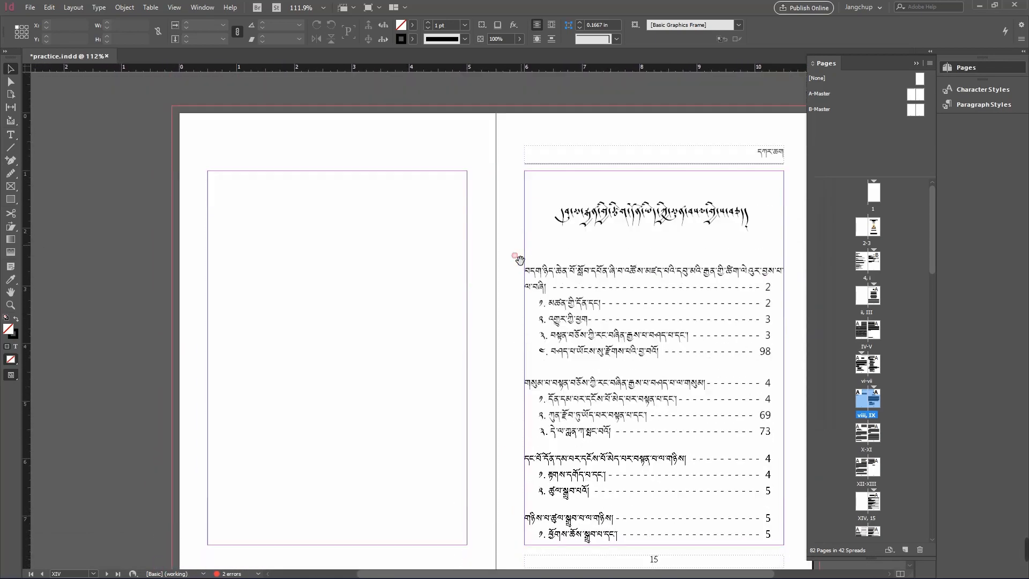
drag(498, 375, 466, 364)
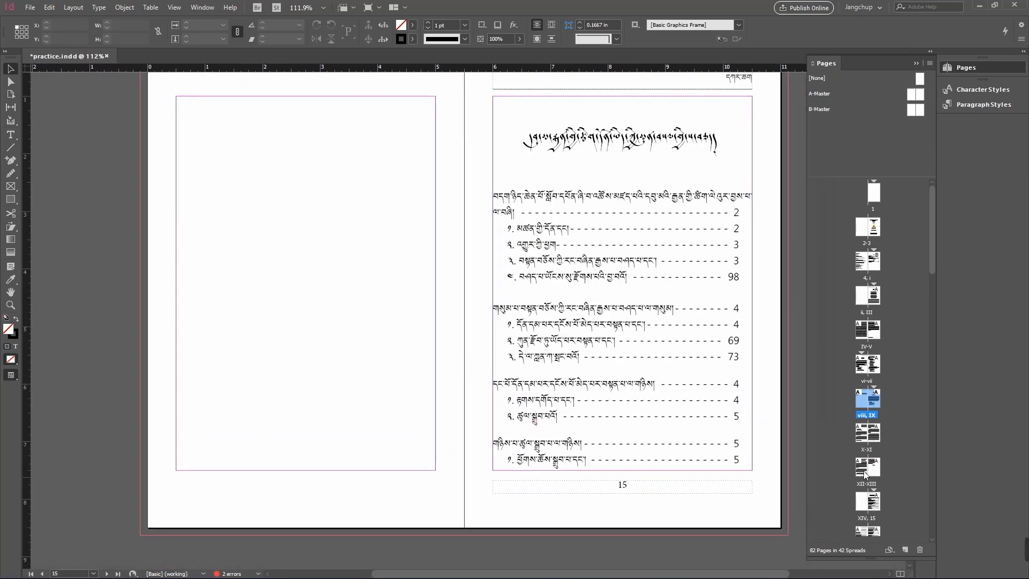
drag(876, 507, 879, 330)
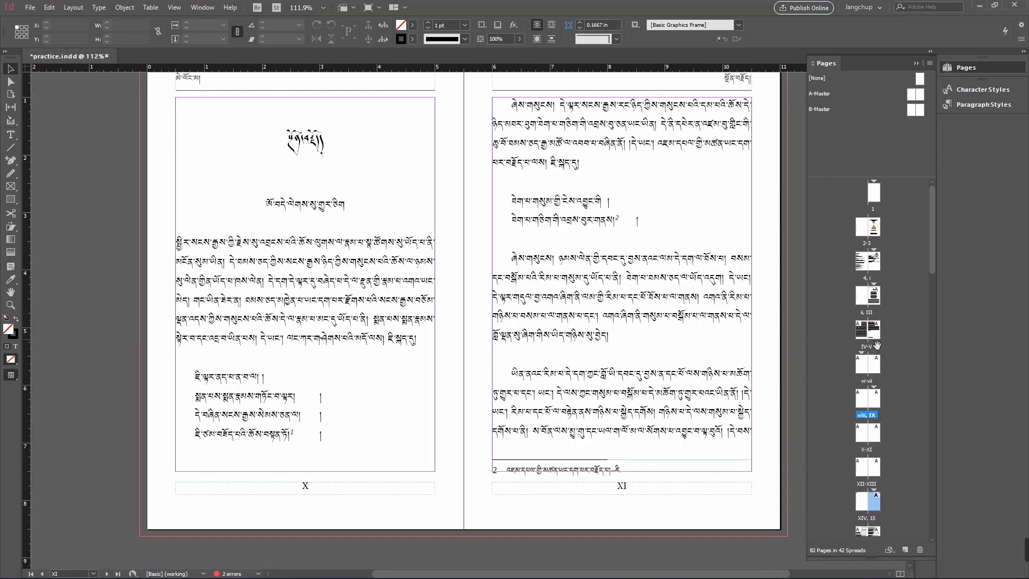
key(ctrl+z)
scroll(935, 260, down, 5)
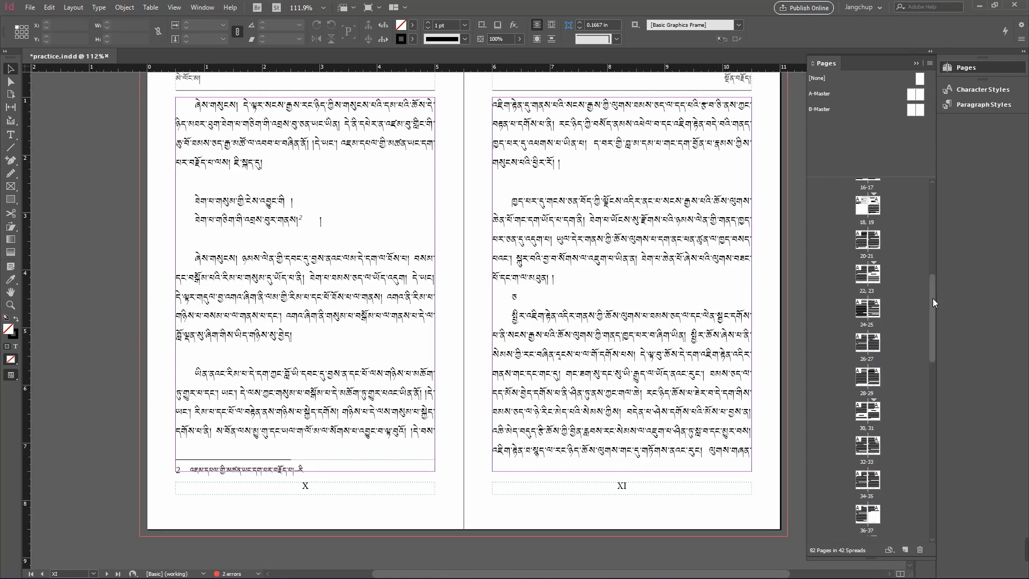
drag(932, 303, 933, 246)
right_click(873, 346)
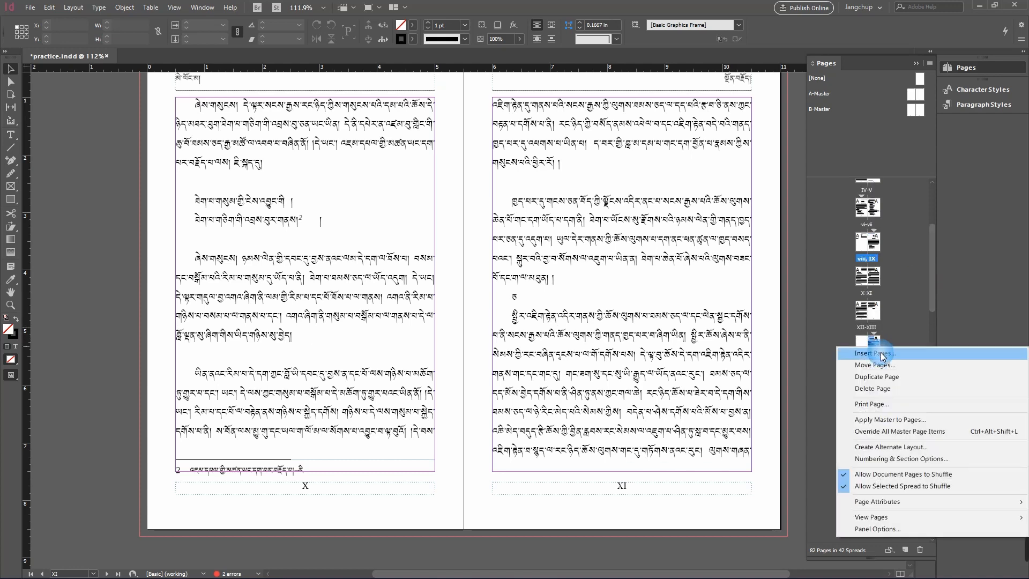
click(880, 459)
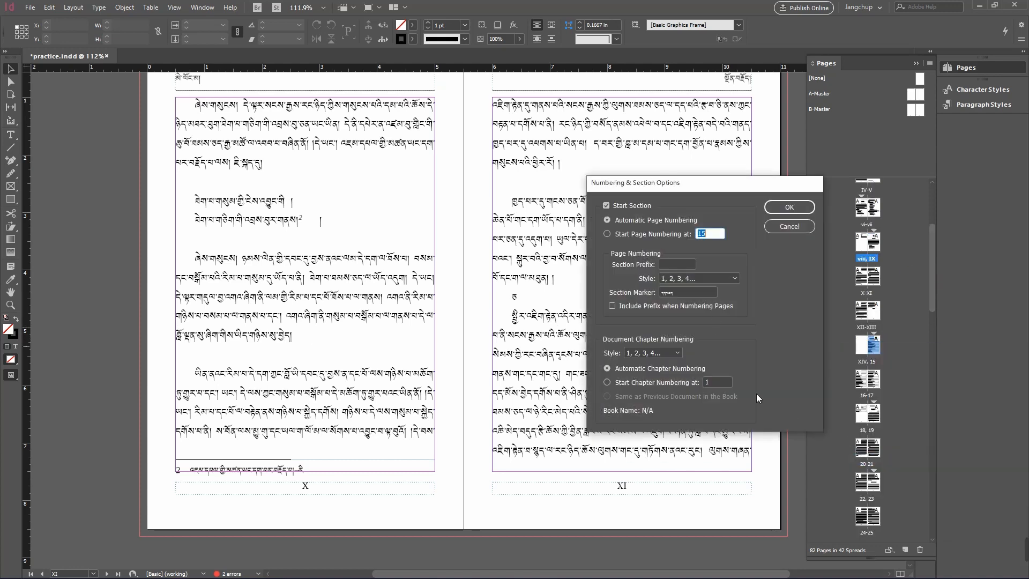
click(714, 278)
click(696, 306)
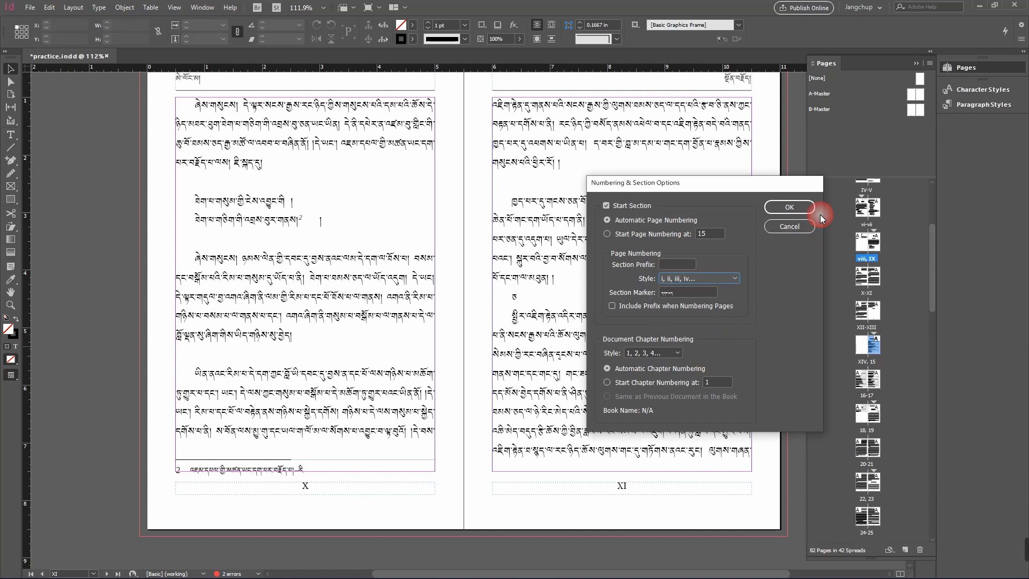
click(789, 206)
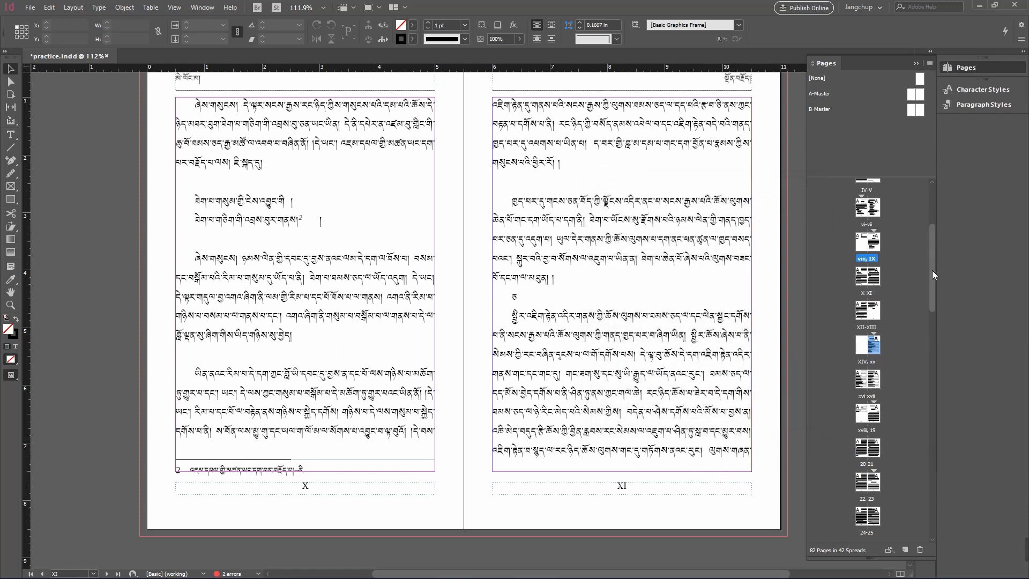
- Restart the page numbering at 1 for the section beginning on page 19, right after page xviii
drag(932, 274, 928, 317)
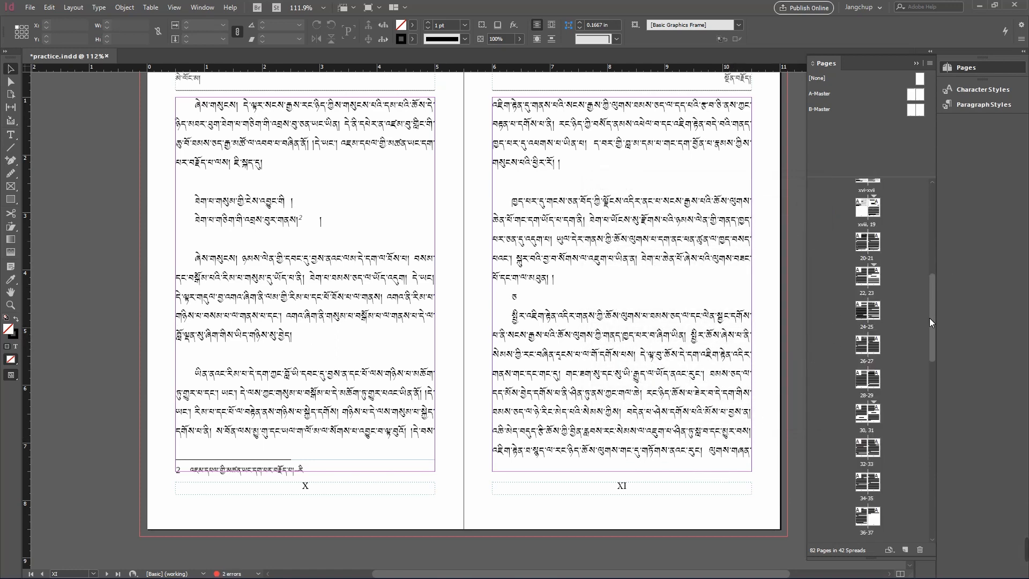
click(781, 301)
drag(467, 376, 450, 163)
drag(449, 449, 459, 182)
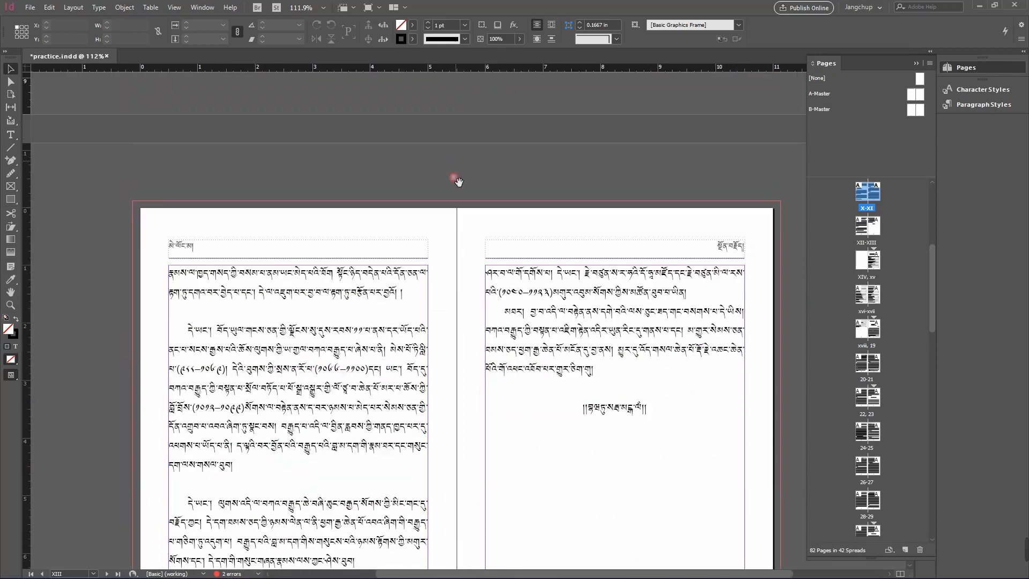
drag(461, 342, 466, 134)
drag(470, 438, 462, 138)
drag(488, 407, 475, 156)
drag(498, 420, 490, 305)
drag(466, 485, 462, 231)
drag(474, 375, 481, 143)
drag(476, 480, 470, 85)
mouse_move(474, 236)
mouse_down()
mouse_move(471, 191)
mouse_move(470, 228)
mouse_up()
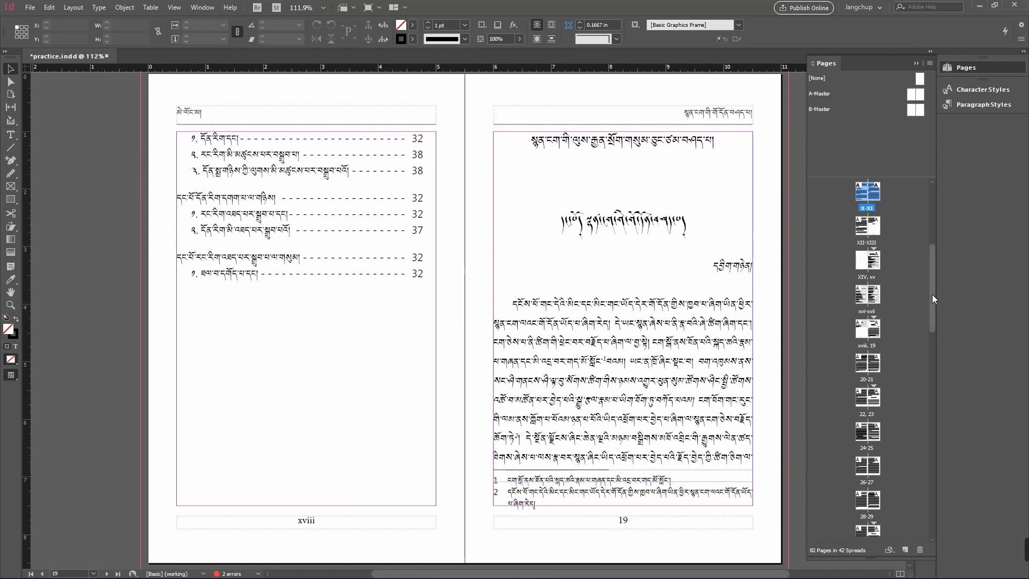
drag(931, 295, 932, 308)
click(873, 270)
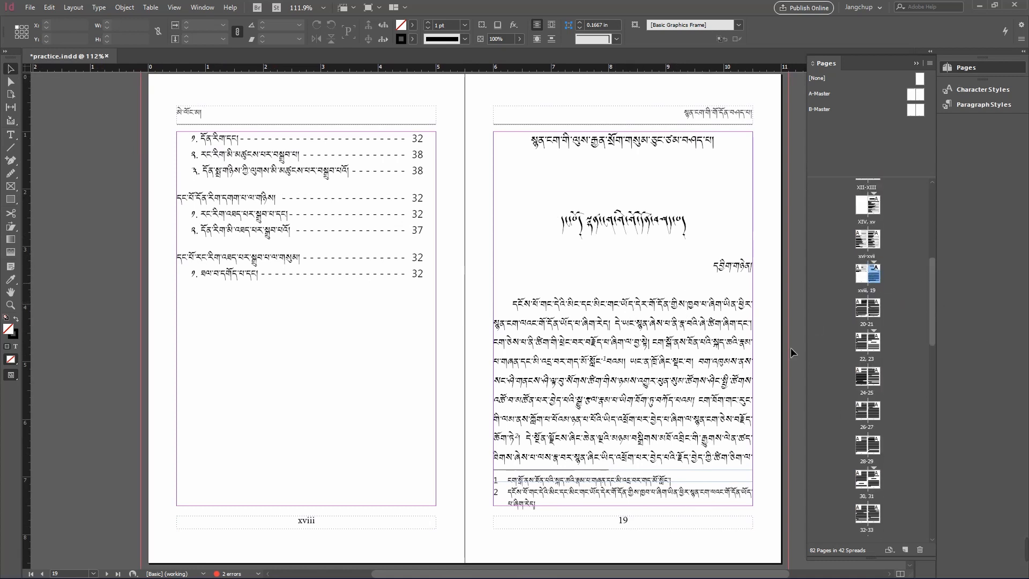
right_click(872, 278)
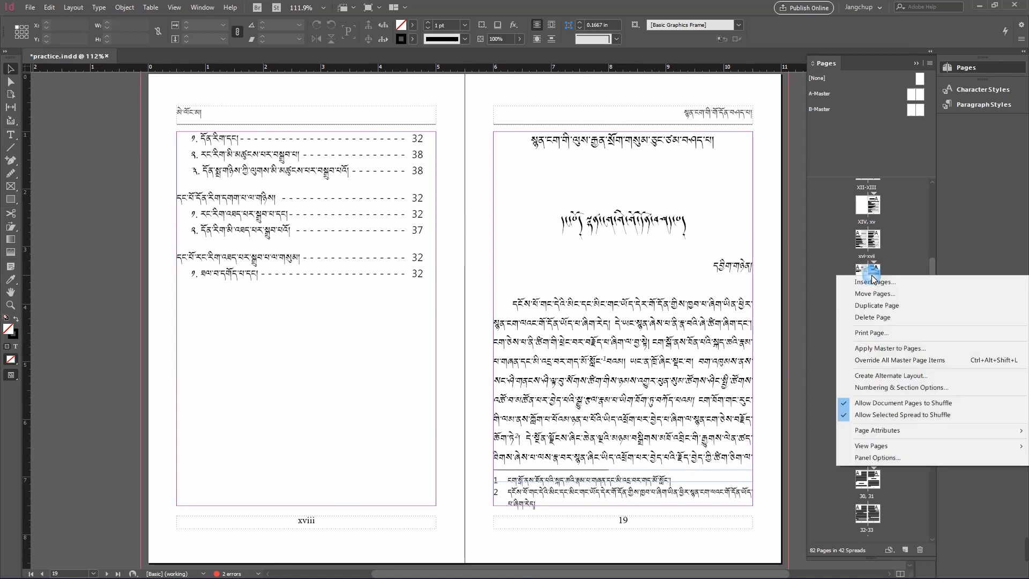
click(893, 389)
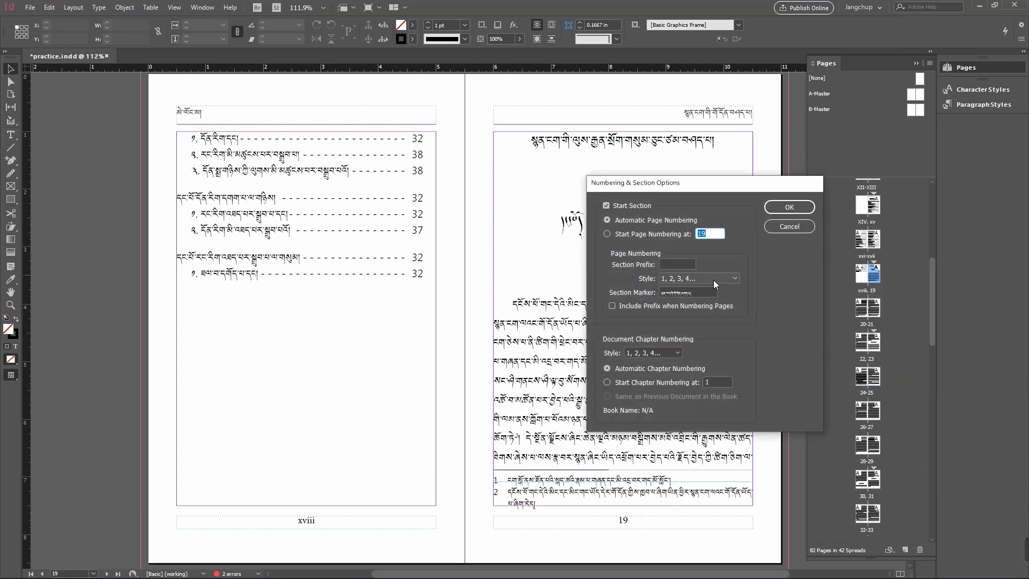
click(607, 234)
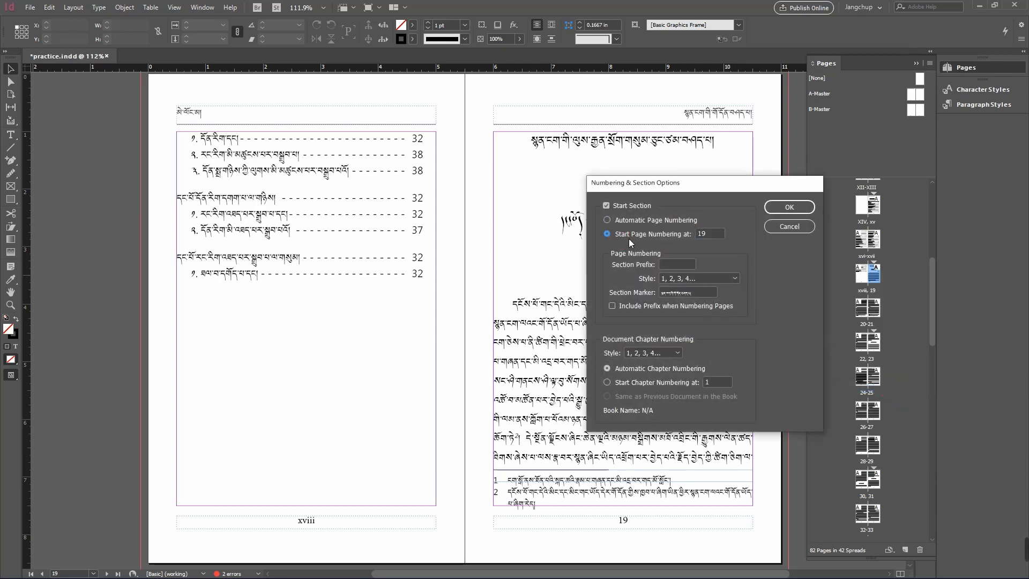
double_click(702, 234)
text(1)
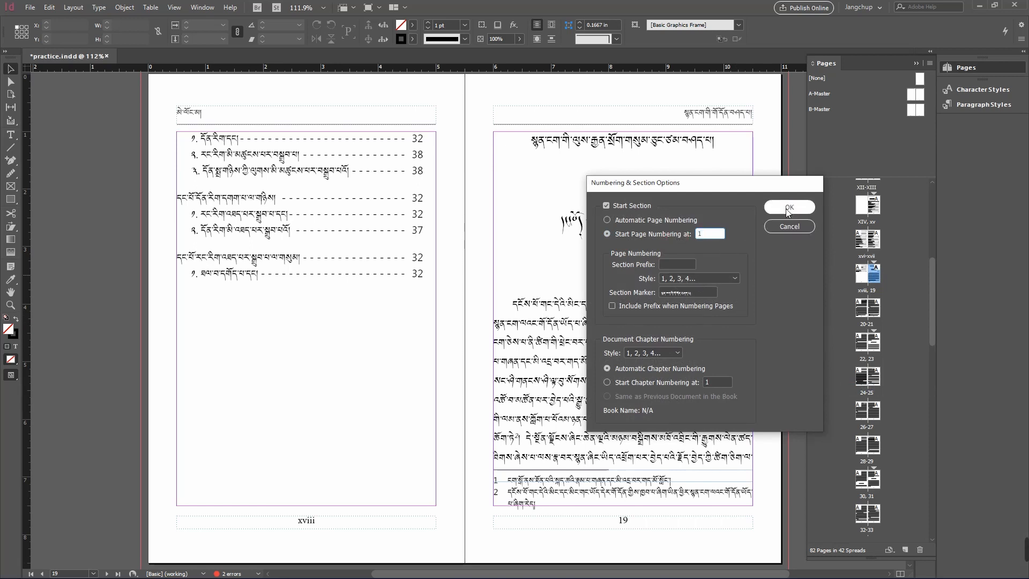
click(789, 207)
- Check the footer page numbers from the preface's Roman-numbered pages up to the spread where the main text begins
click(551, 334)
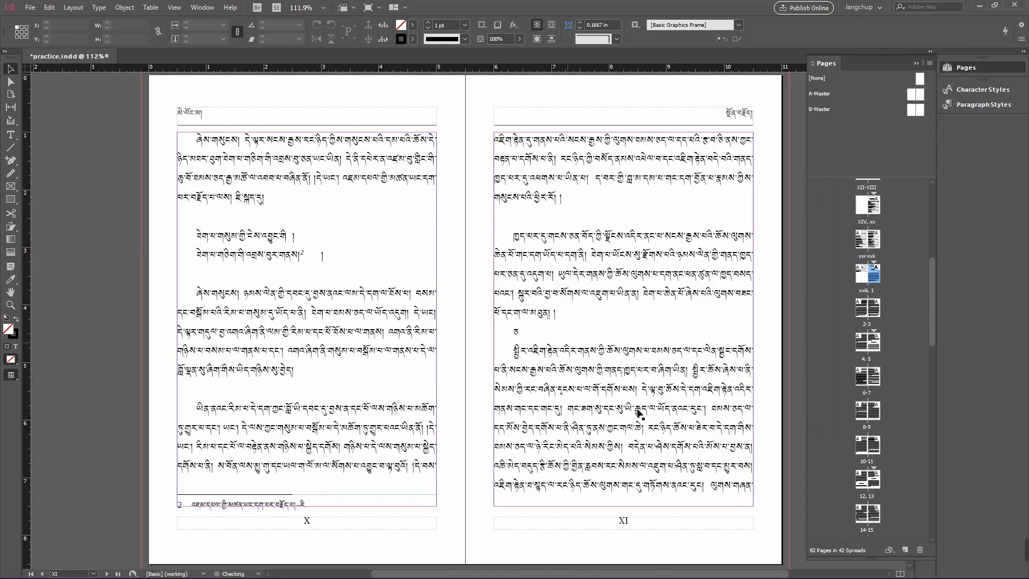
scroll(467, 426, down, 15)
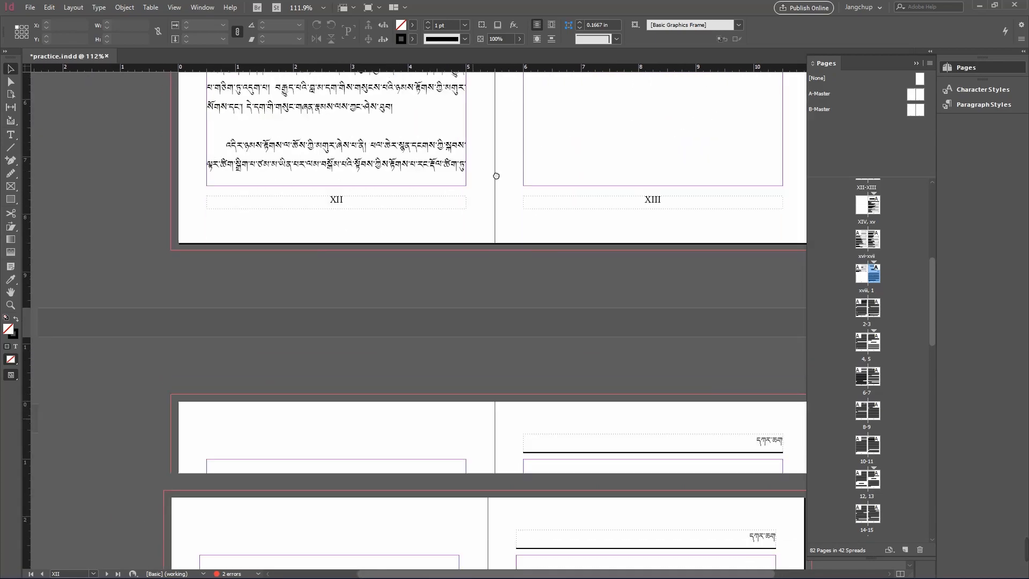
drag(496, 176, 498, 123)
drag(490, 514, 474, 133)
mouse_move(515, 528)
mouse_down()
mouse_move(506, 425)
mouse_move(535, 122)
mouse_move(544, 499)
mouse_move(542, 215)
mouse_up()
mouse_move(551, 481)
mouse_down()
mouse_move(546, 276)
mouse_move(466, 427)
mouse_move(459, 547)
mouse_up()
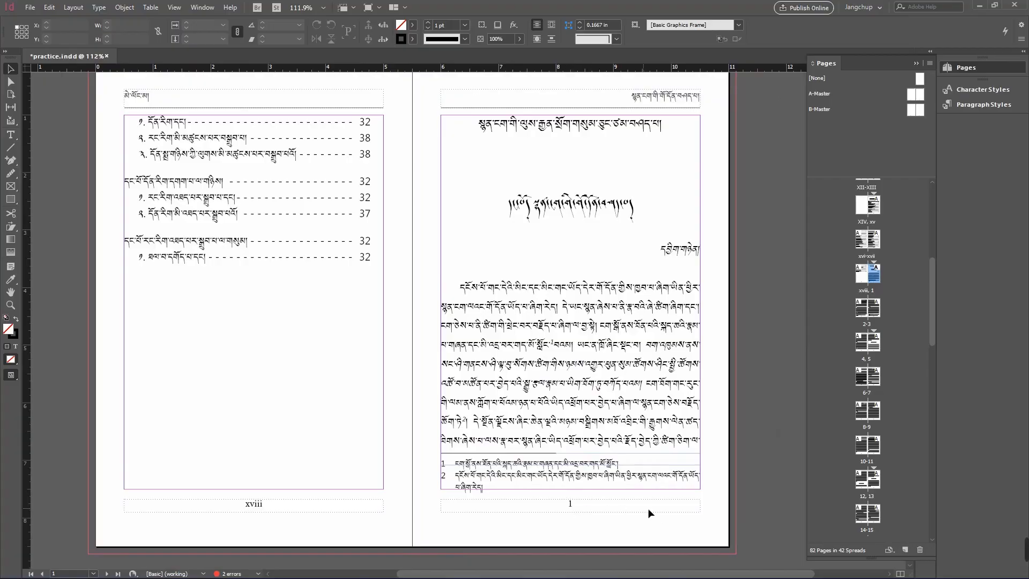
- Examine the footer page numbers throughout the main text, up to about page 25, including the unnumbered blank and title pages
drag(754, 525, 736, 166)
drag(735, 528, 751, 257)
drag(774, 482, 769, 166)
drag(750, 485, 757, 209)
drag(751, 377, 751, 144)
drag(754, 474, 745, 156)
drag(728, 366, 737, 65)
drag(730, 474, 723, 150)
drag(712, 445, 706, 129)
drag(721, 482, 712, 134)
drag(725, 528, 712, 117)
drag(697, 498, 721, 139)
drag(718, 367, 714, 80)
drag(683, 536, 691, 70)
drag(686, 482, 683, 107)
drag(664, 384, 664, 107)
drag(713, 531, 703, 101)
drag(683, 300, 677, 159)
drag(662, 367, 659, 195)
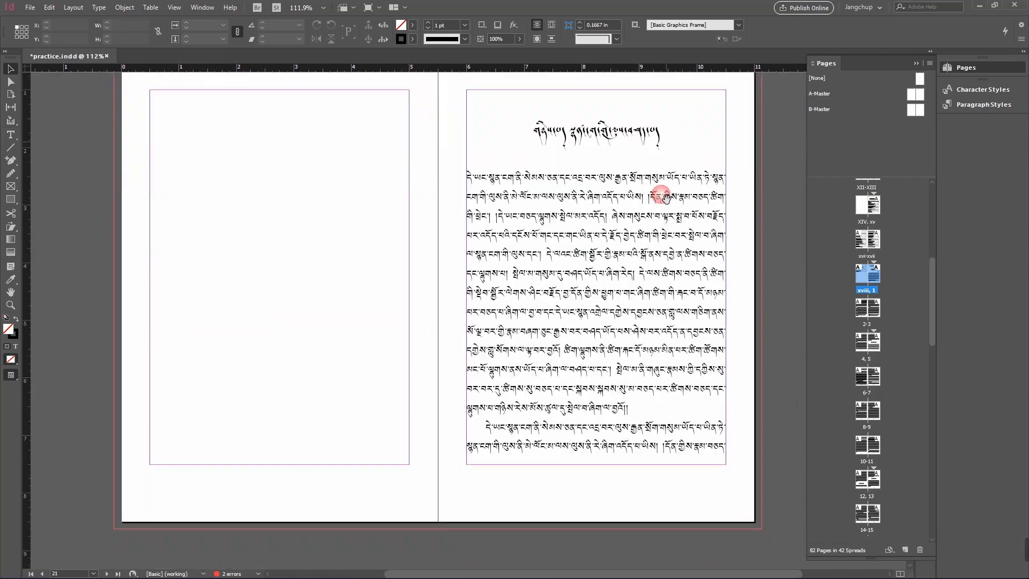
drag(668, 280, 677, 91)
drag(676, 546, 694, 72)
drag(699, 326, 690, 156)
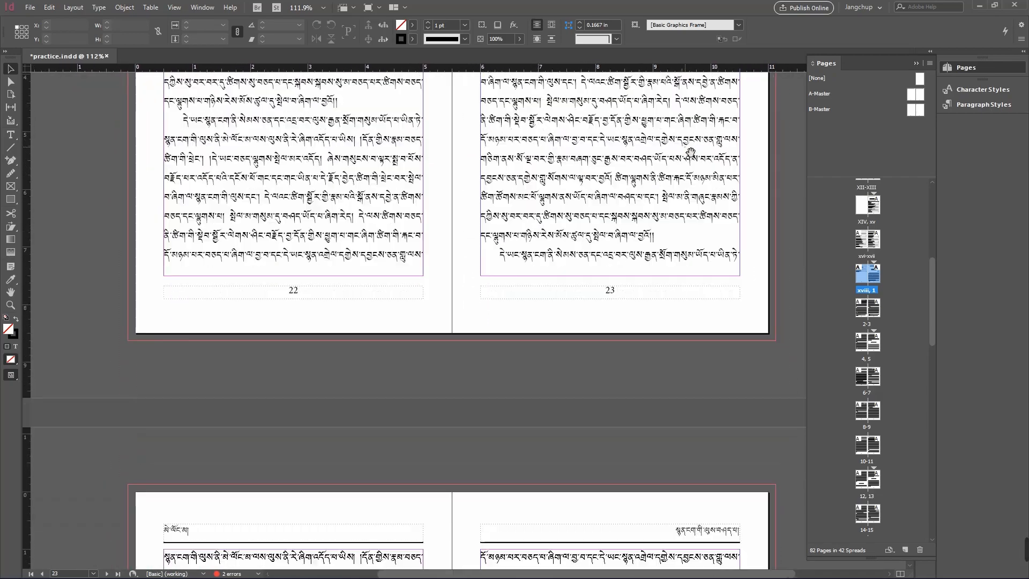
drag(682, 306, 613, 223)
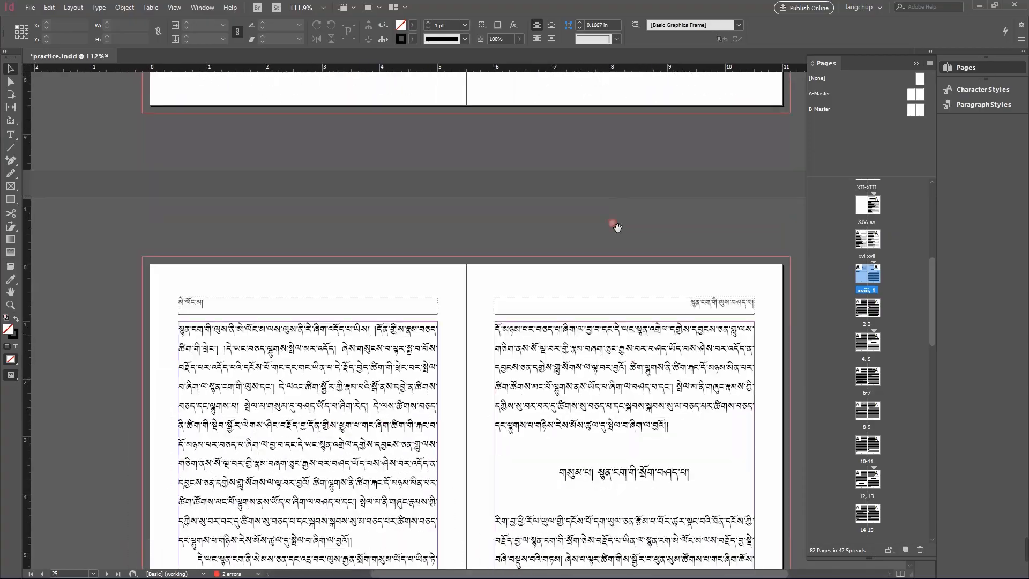
drag(691, 493, 686, 225)
drag(638, 494, 633, 277)
drag(658, 192, 654, 437)
drag(651, 241, 644, 459)
drag(648, 383, 654, 387)
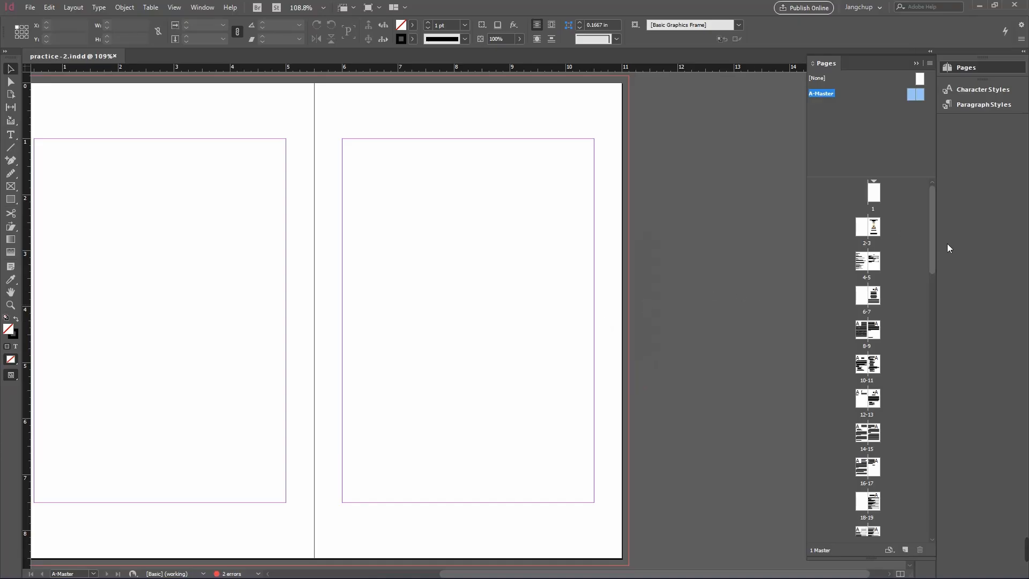
- Open the A-Master spread in the practice-2.indd document and bring both of its pages into view
drag(715, 575, 645, 559)
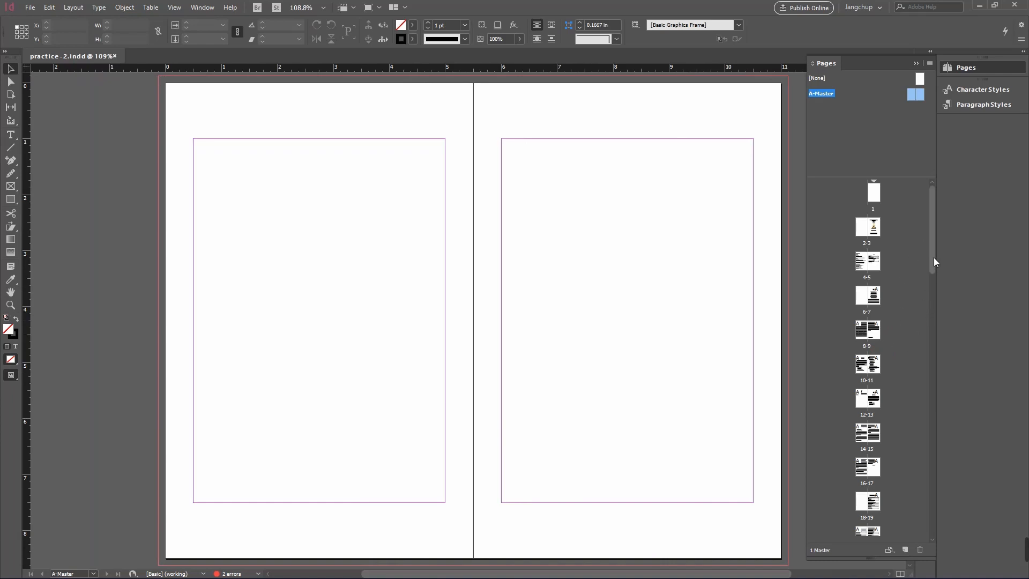
double_click(910, 95)
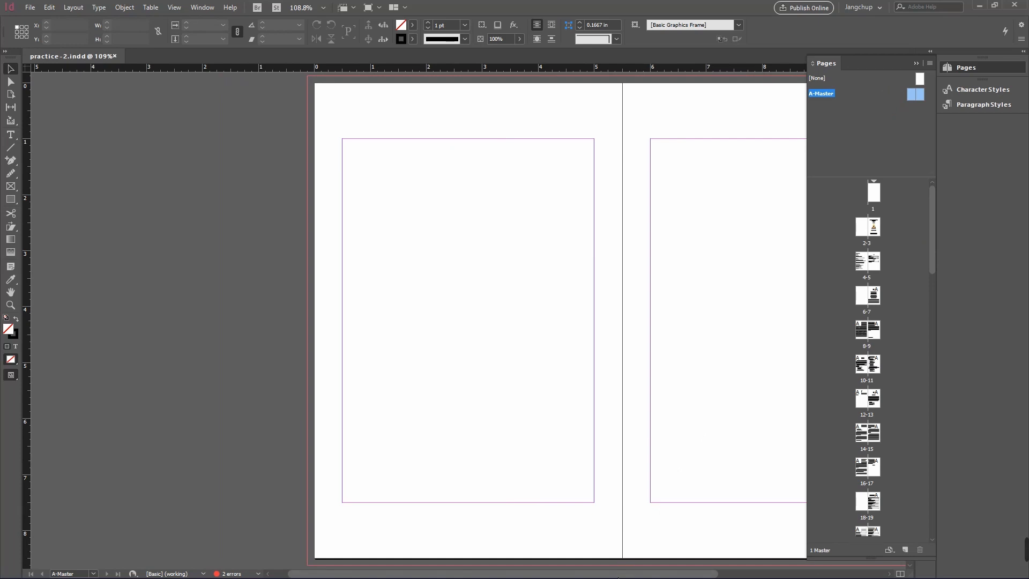
drag(539, 575, 630, 575)
click(450, 353)
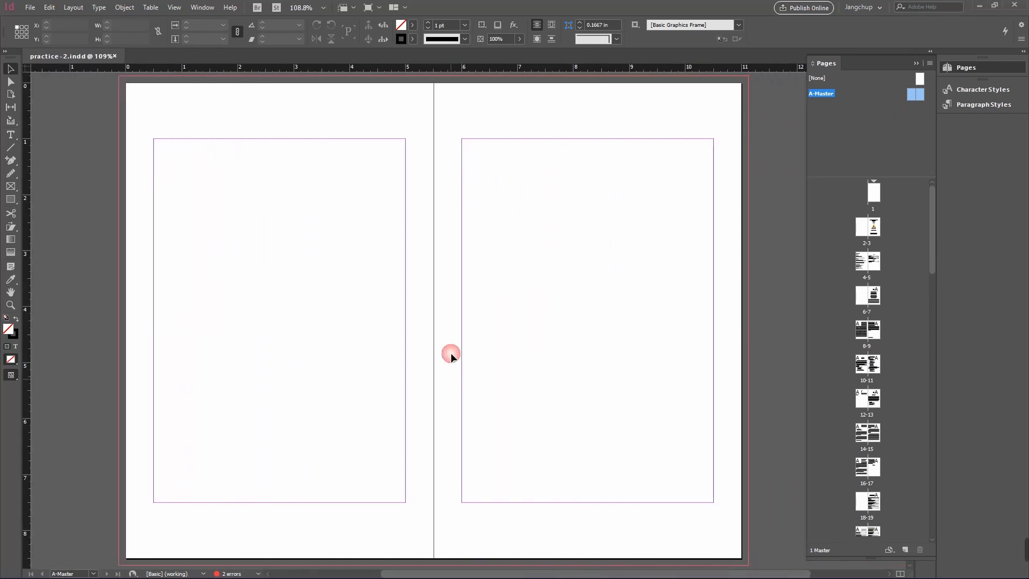
- On the A-Master's left page, add a text frame about 4.51 by 0.28 in below the margins containing a centred Current Page Number marker
double_click(869, 92)
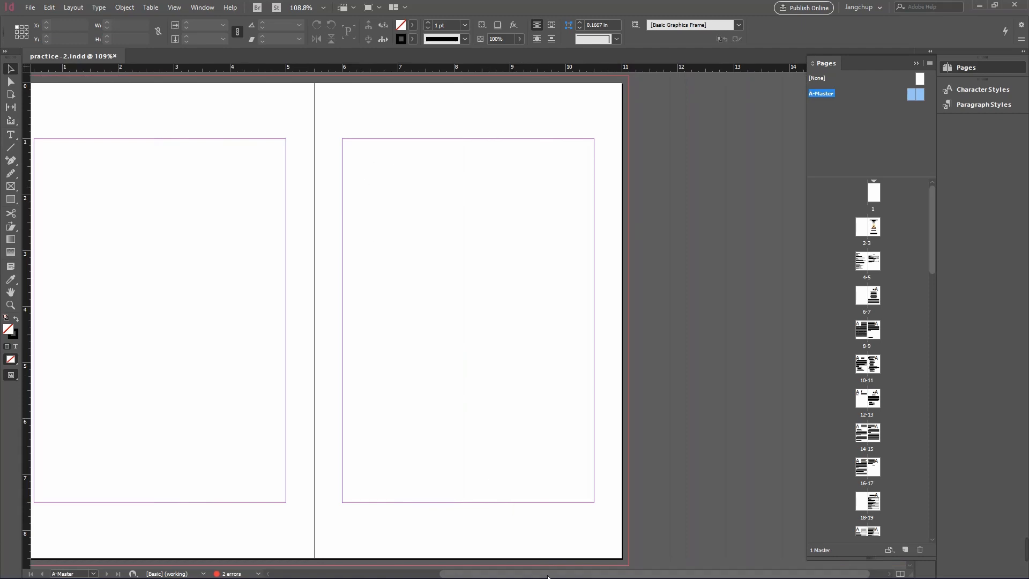
drag(547, 576, 480, 576)
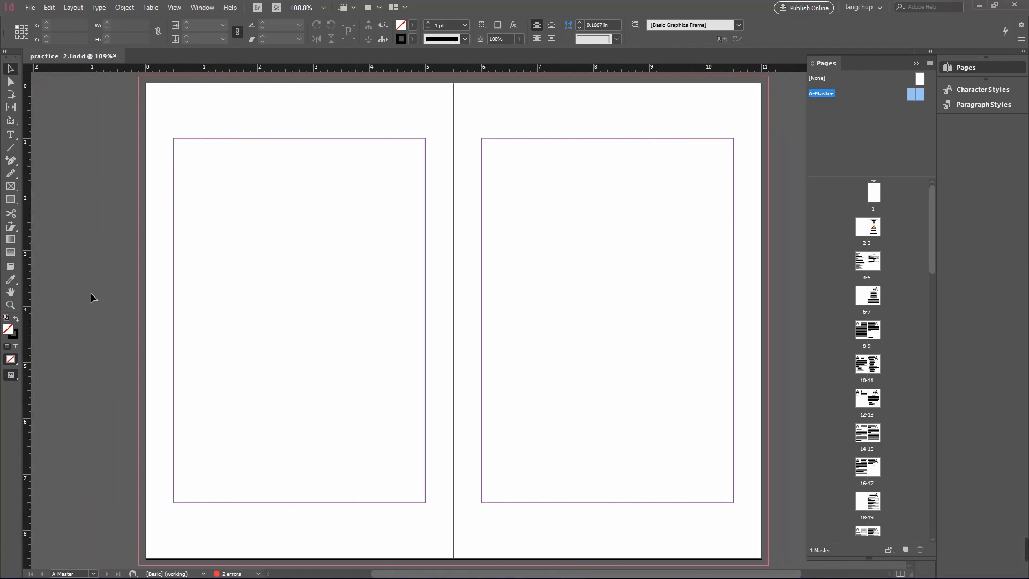
click(10, 134)
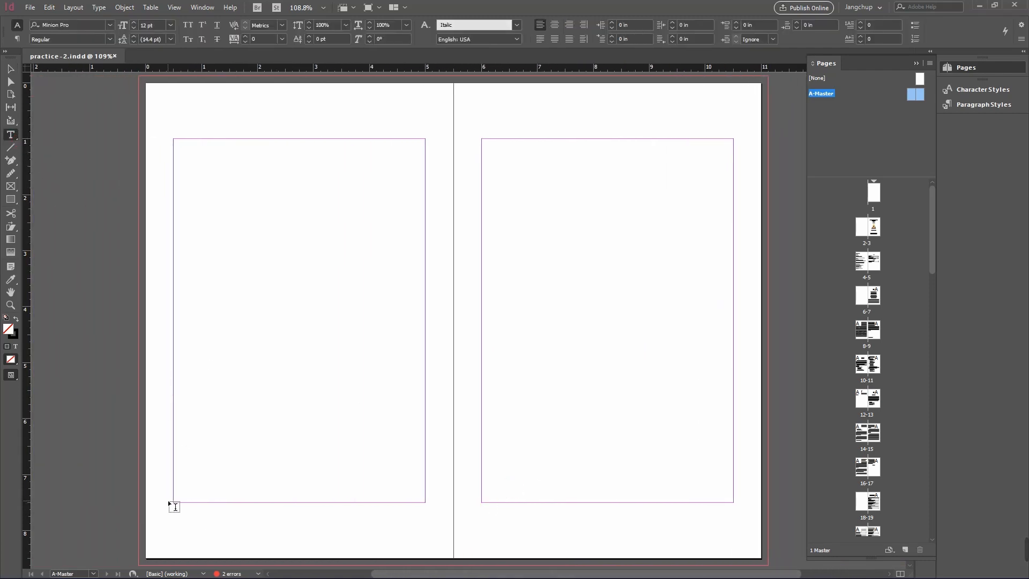
drag(173, 506, 426, 523)
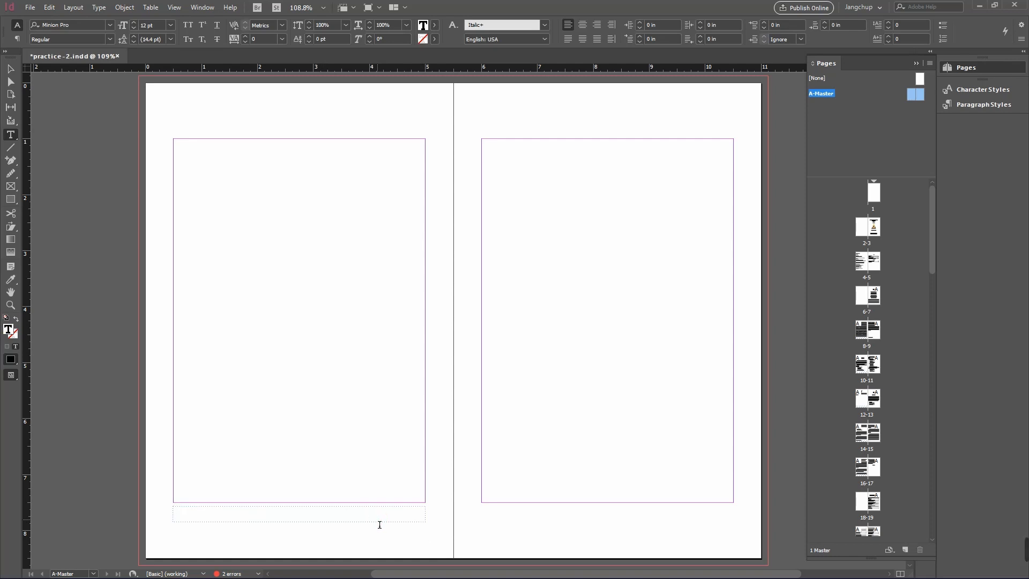
right_click(376, 519)
mouse_move(493, 388)
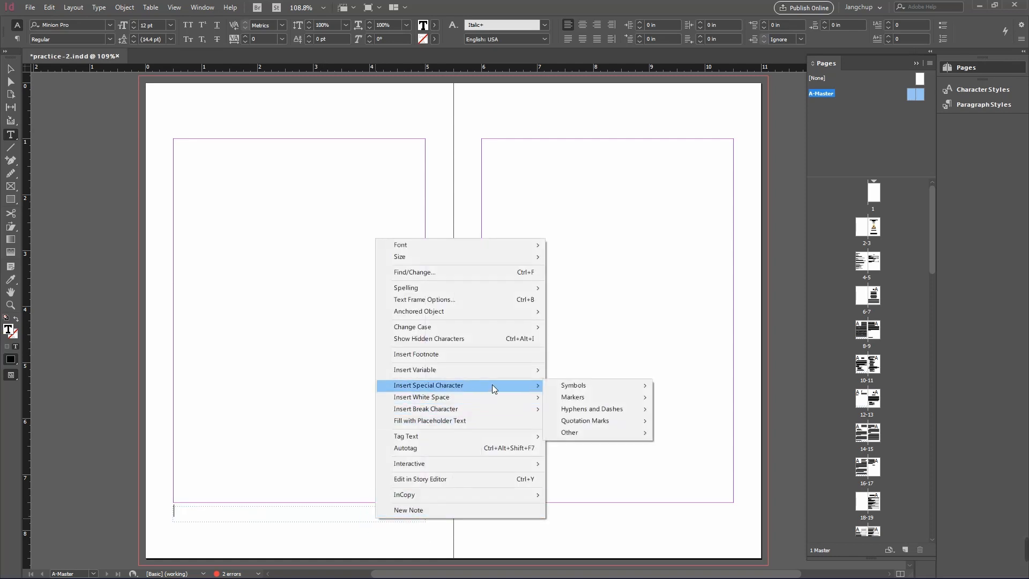
mouse_move(614, 400)
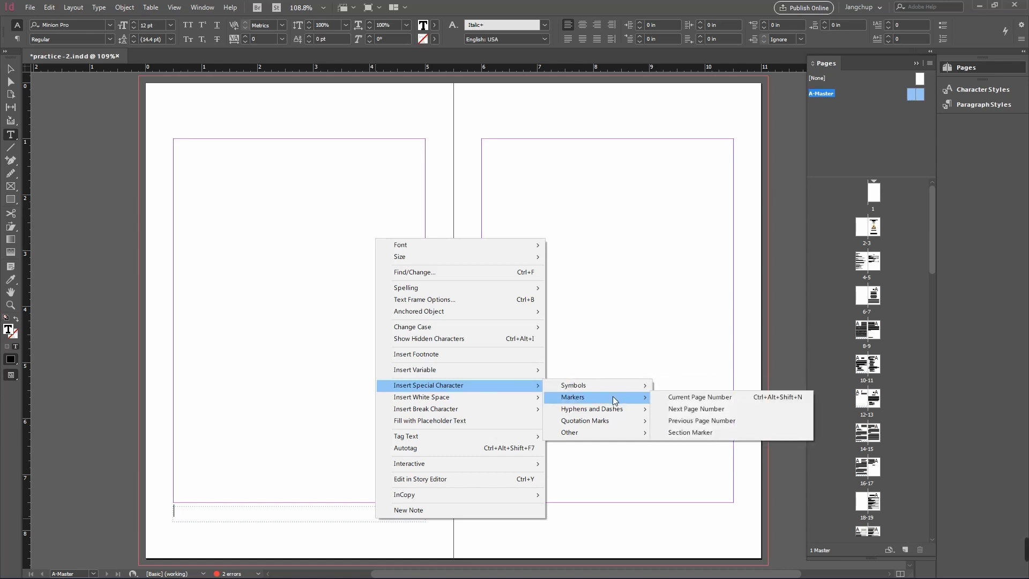
click(694, 397)
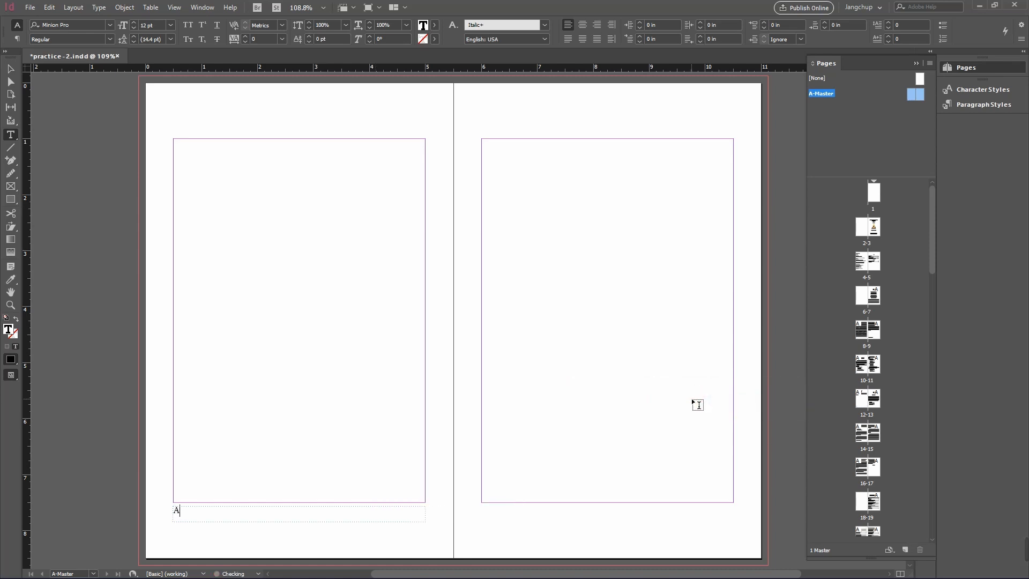
drag(177, 513, 173, 513)
click(586, 27)
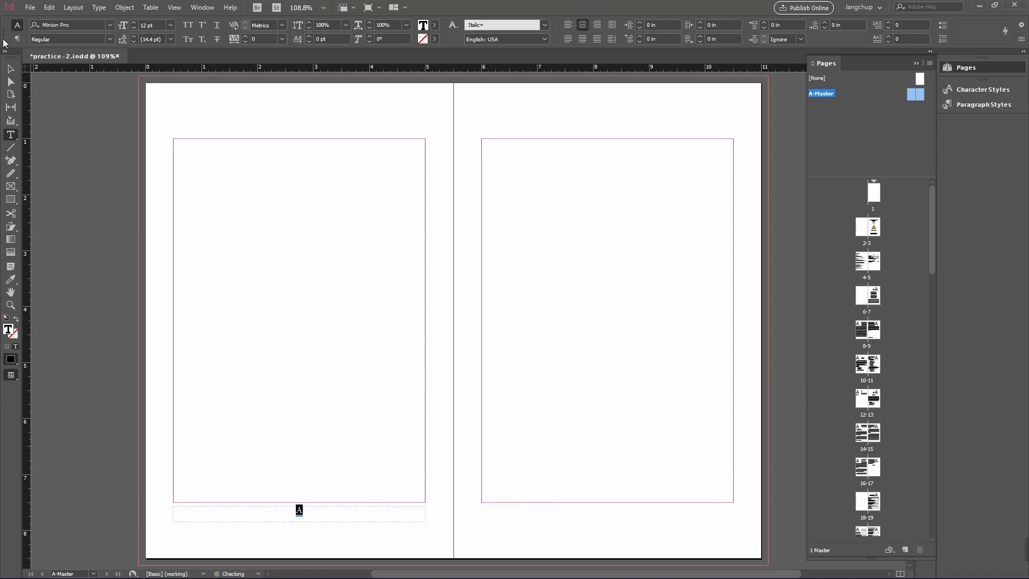
- Move the page number frame slightly down to about Y 7.65 in and copy it to the matching place on the right master page
key(Escape)
drag(349, 519, 348, 525)
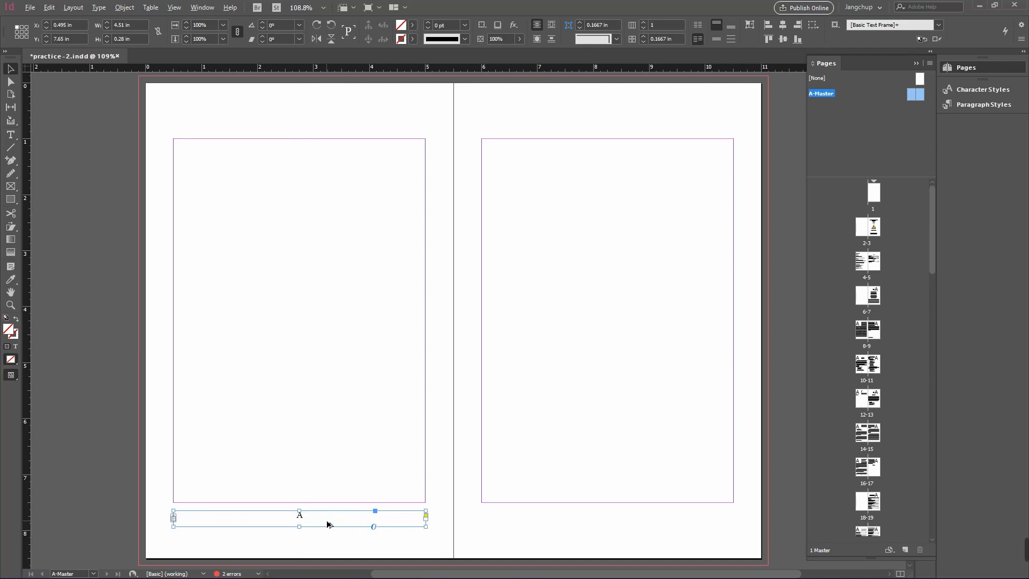
drag(328, 518, 634, 517)
click(468, 451)
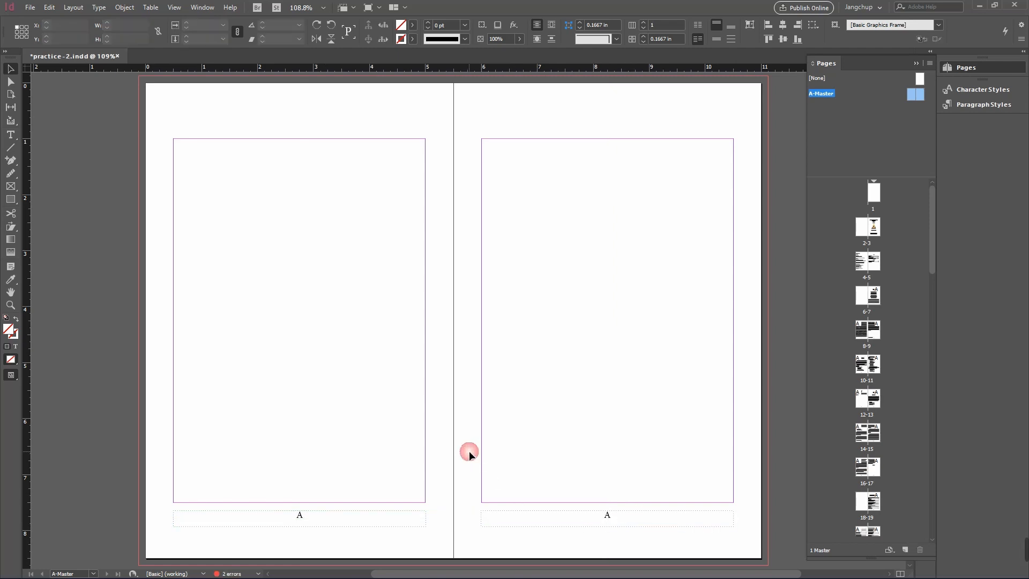
- Start a new section on page 7 with page numbering starting at 1 in the I, II, III, IV style
double_click(873, 229)
double_click(875, 262)
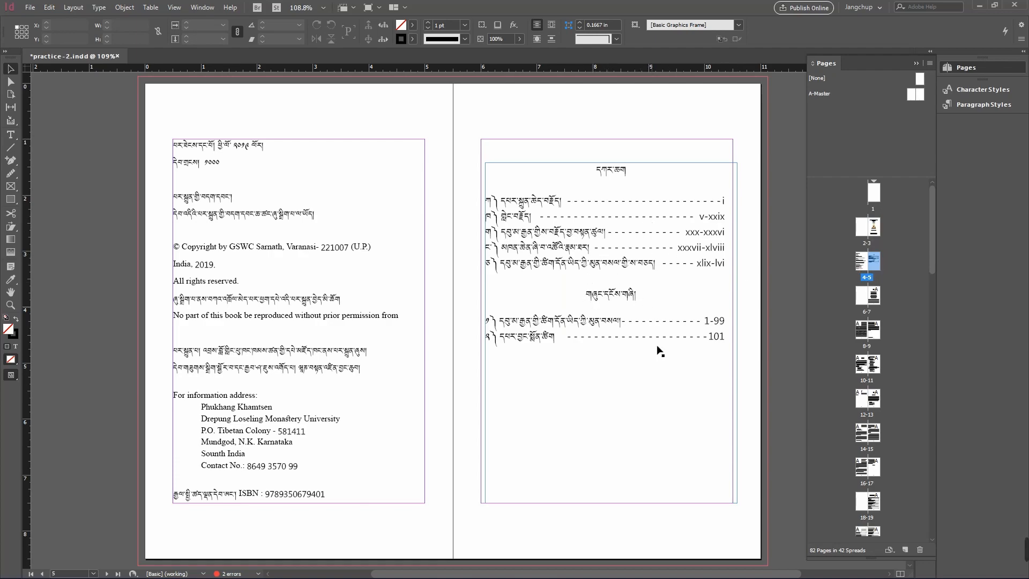
click(448, 382)
scroll(448, 382, down, 10)
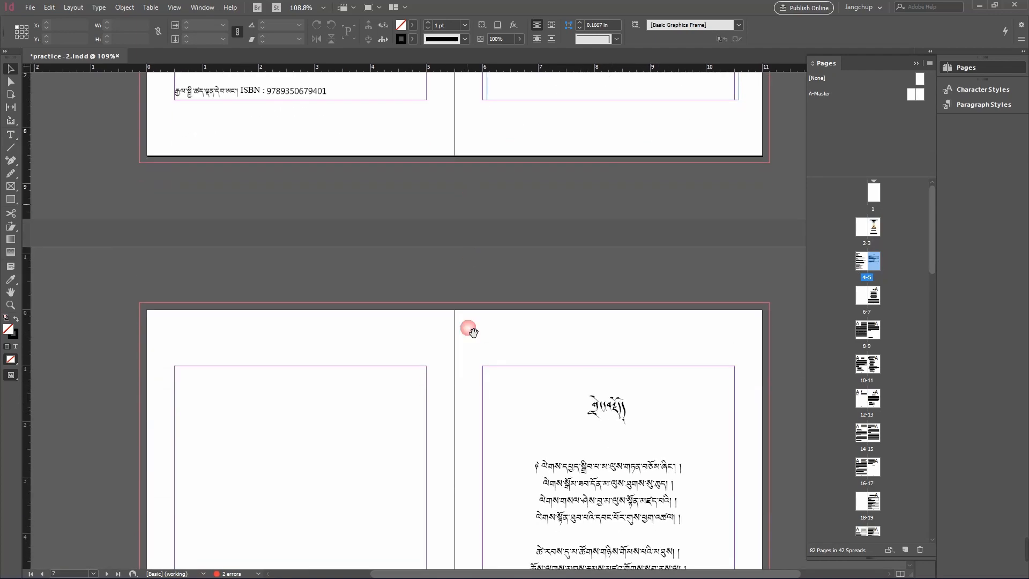
drag(452, 318, 434, 342)
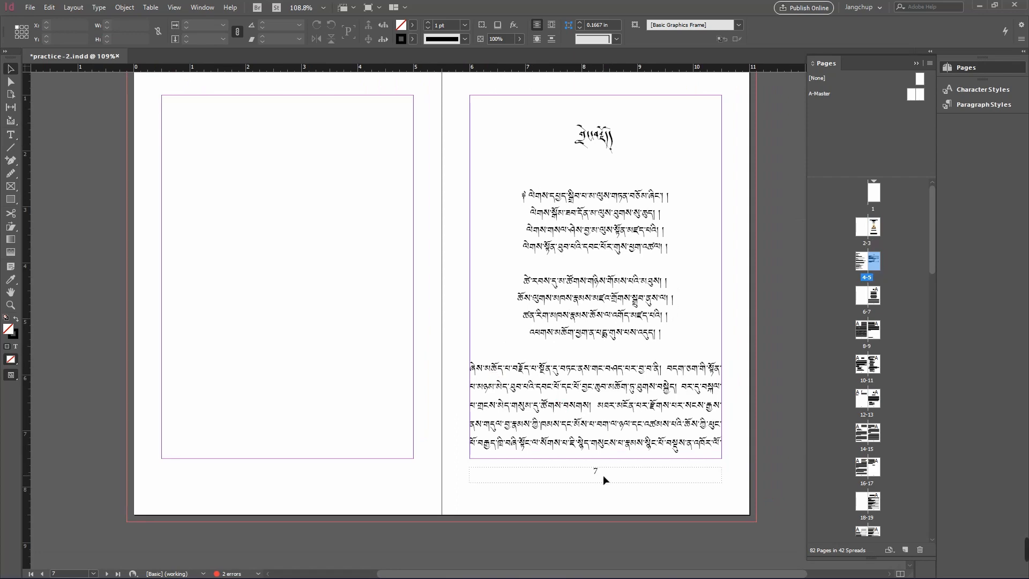
click(622, 378)
right_click(879, 309)
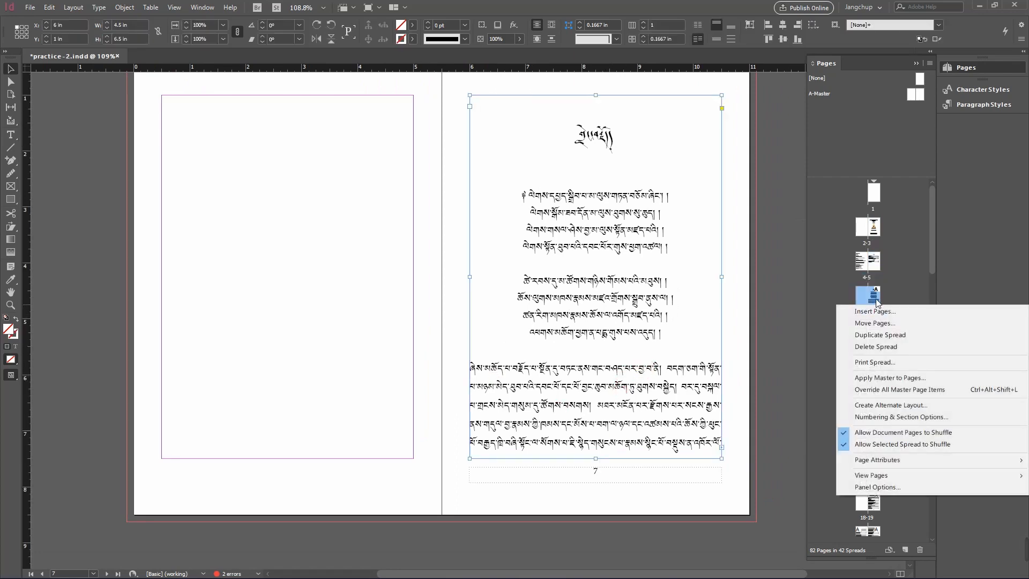
right_click(878, 300)
click(886, 411)
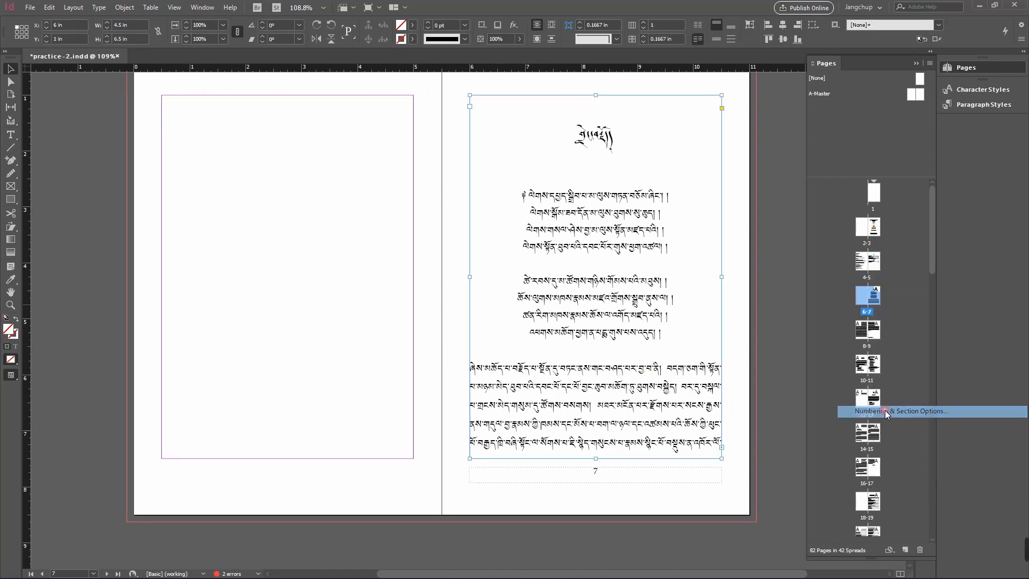
click(708, 280)
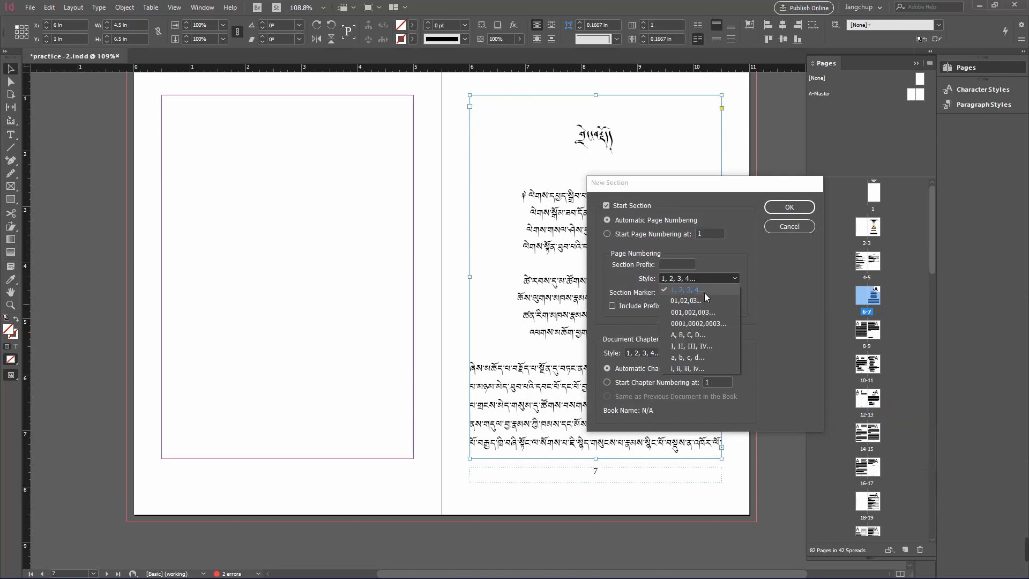
click(702, 343)
click(622, 237)
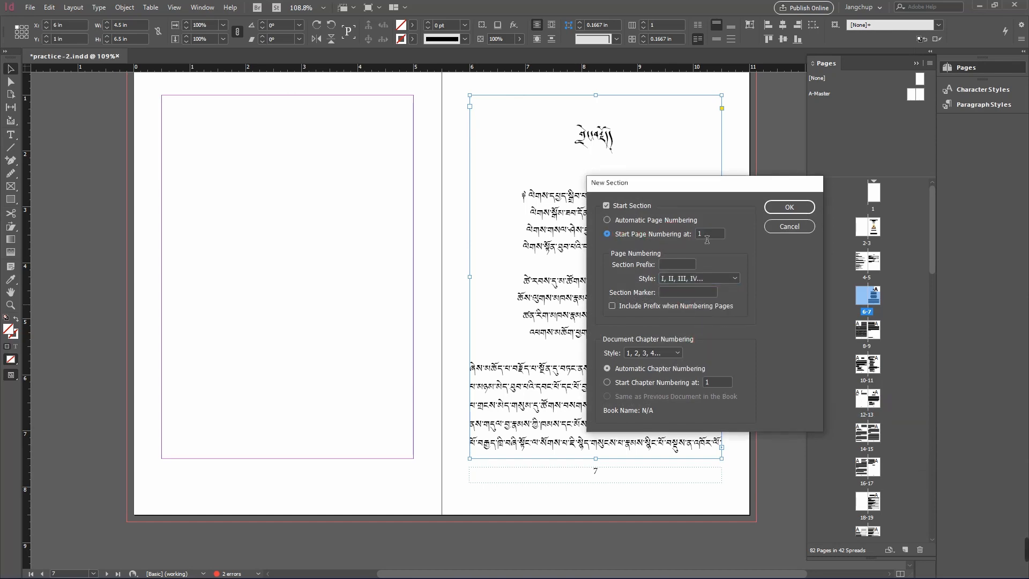
click(788, 206)
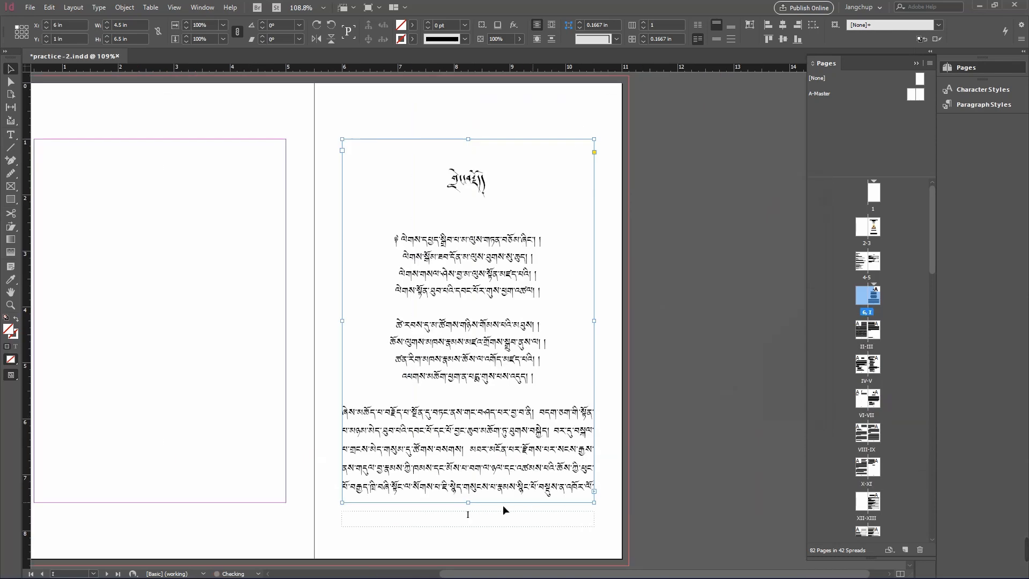
- Check the footer page numbers throughout the Roman-numbered section, from page I to the spread XVI-XVII
click(320, 444)
drag(321, 476, 383, 161)
drag(384, 377, 408, 75)
scroll(362, 278, down, 15)
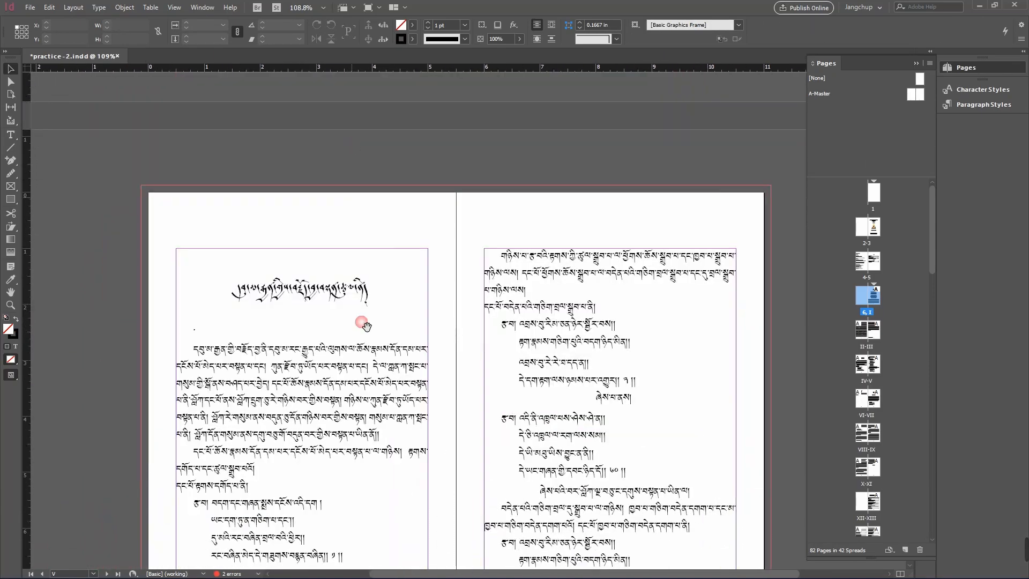
scroll(384, 158, down, 15)
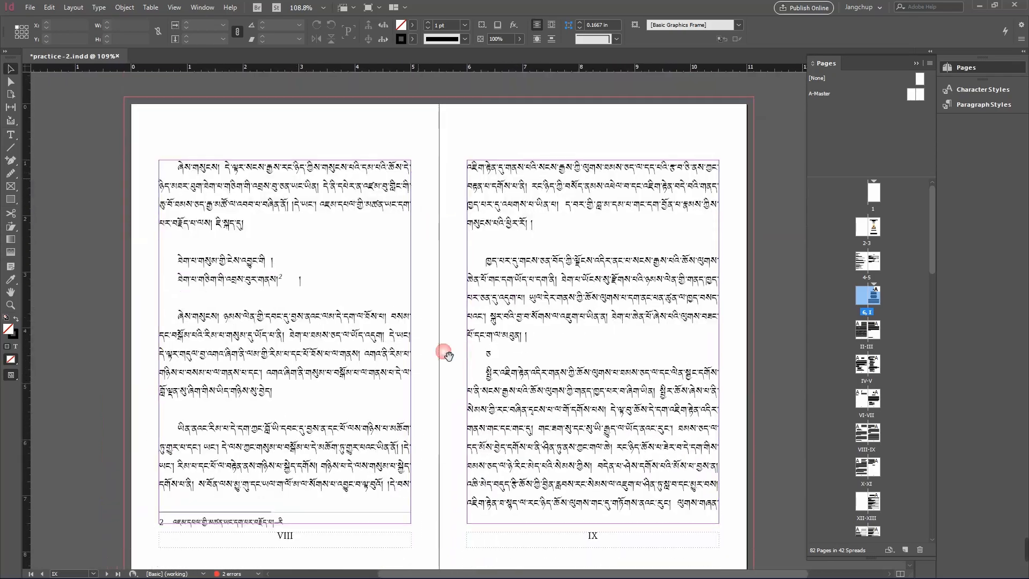
scroll(453, 319, down, 15)
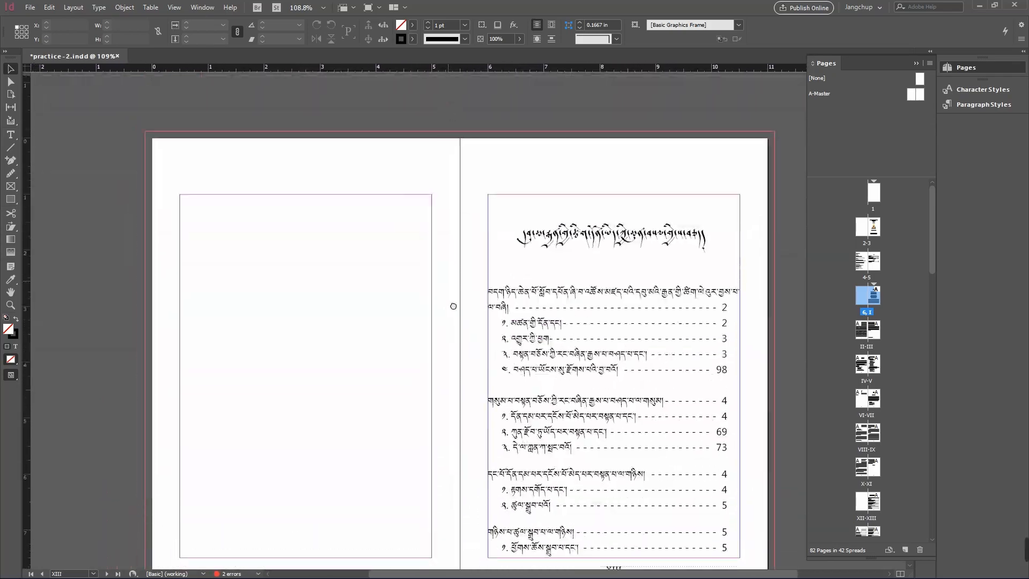
scroll(434, 341, down, 15)
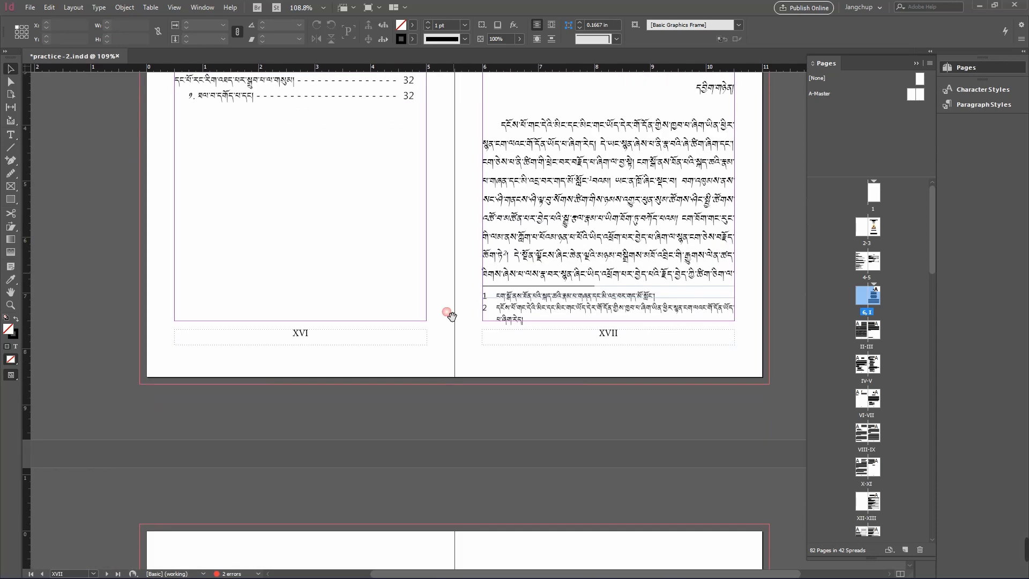
drag(451, 316, 453, 434)
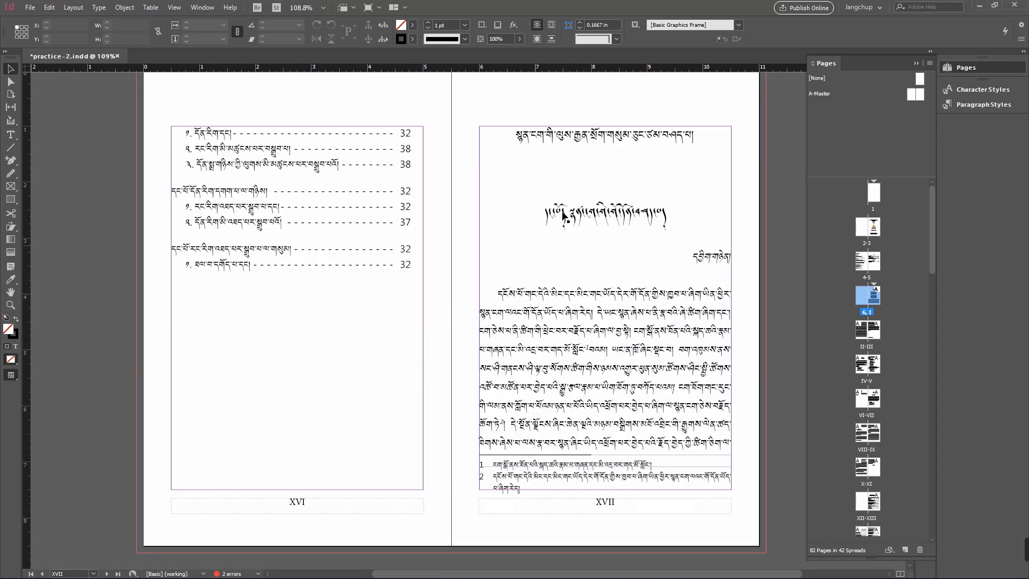
- Start a new section on page XVII with page numbering starting at 1 in the 1, 2, 3, 4 style
drag(606, 305, 608, 296)
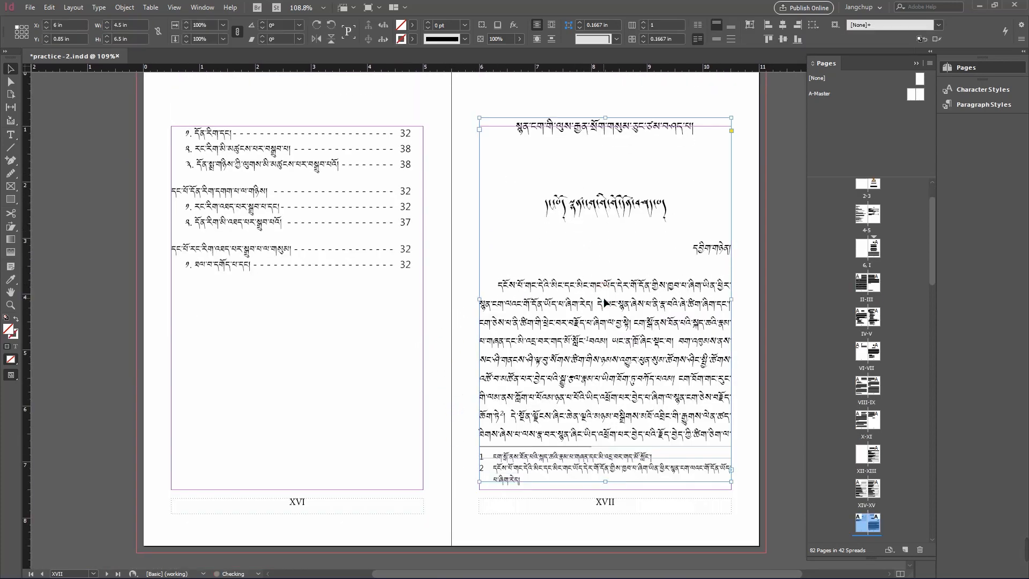
key(ctrl+z)
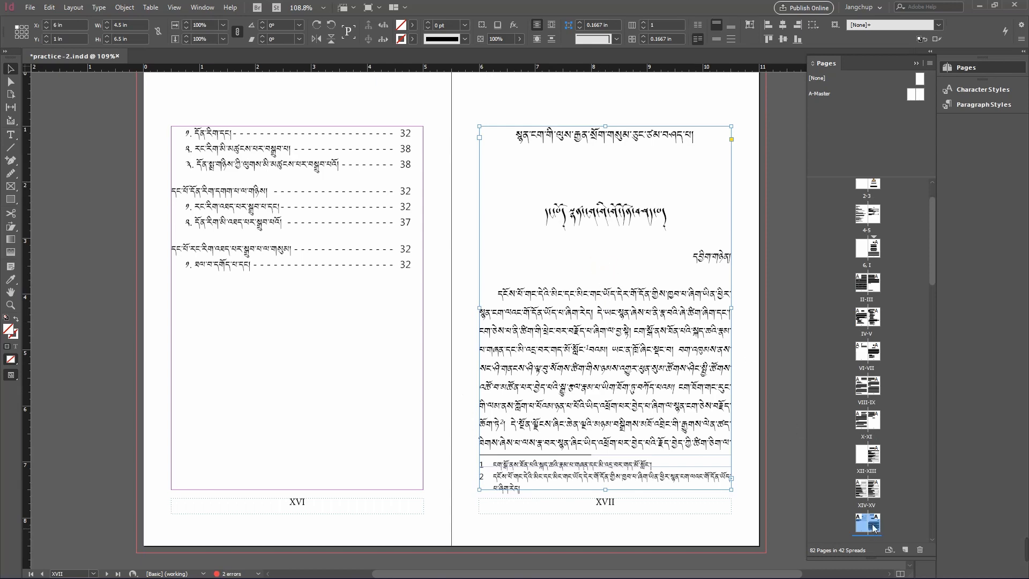
scroll(931, 267, down, 10)
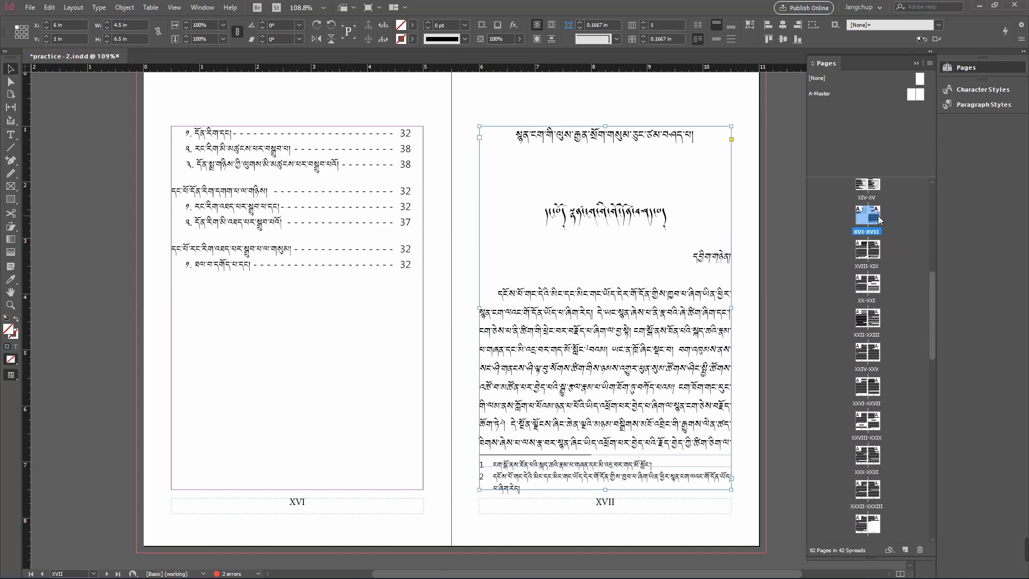
right_click(876, 222)
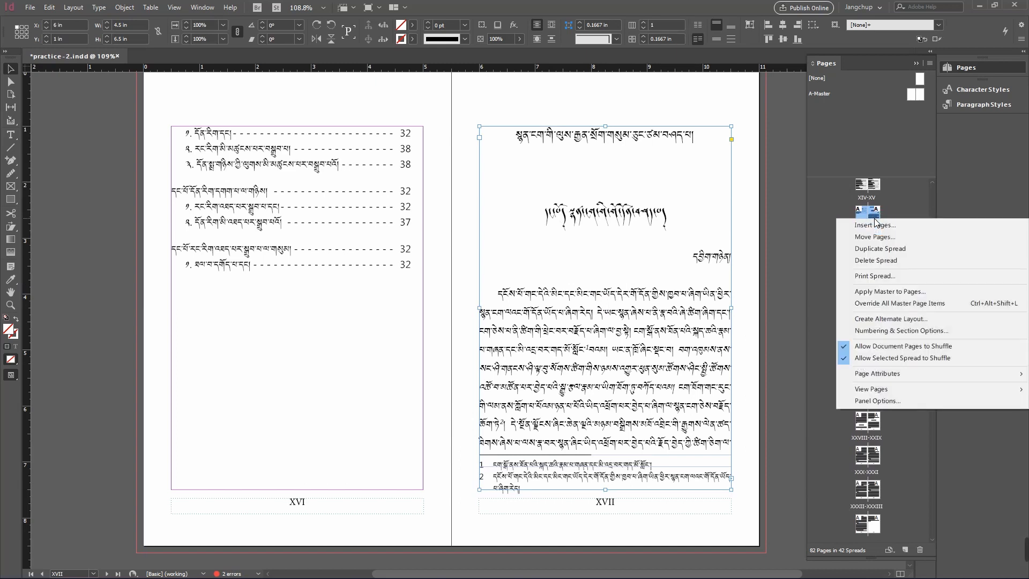
click(899, 333)
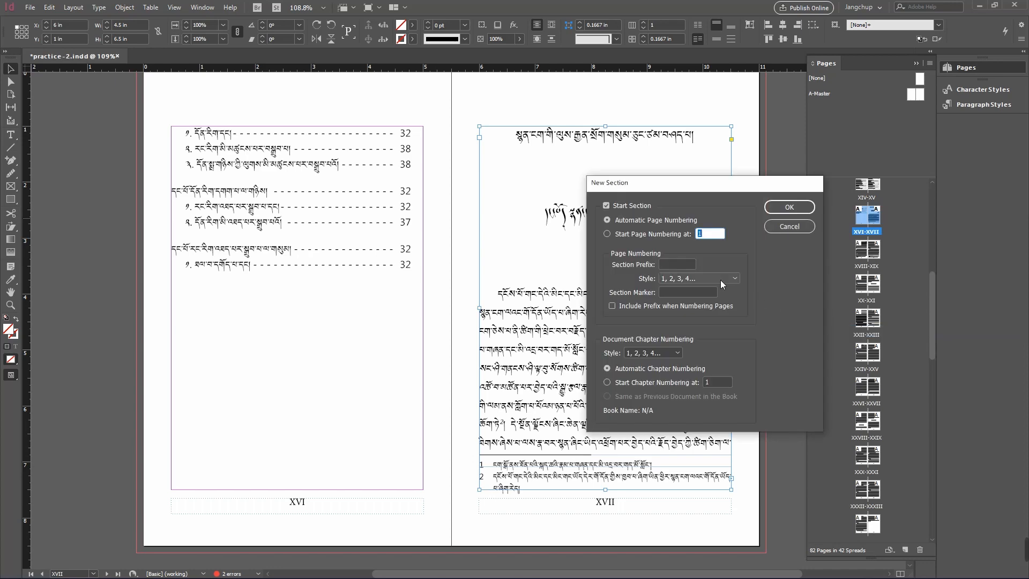
click(629, 234)
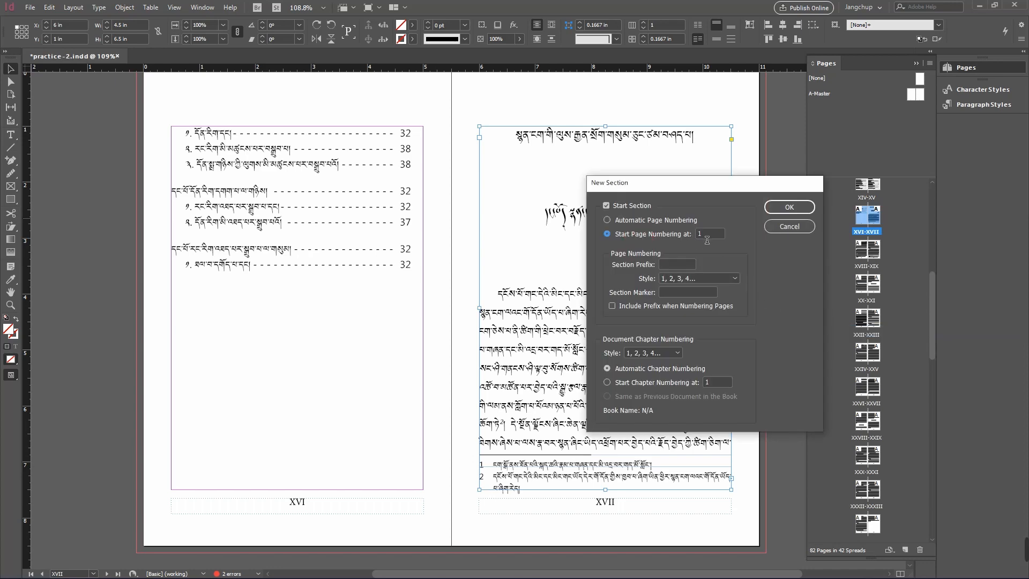
click(695, 283)
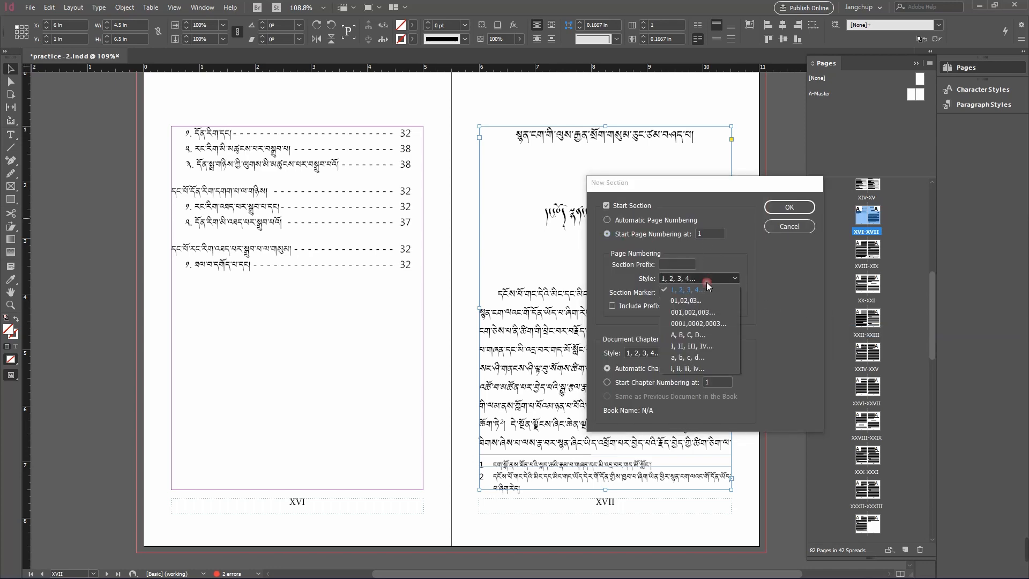
click(699, 279)
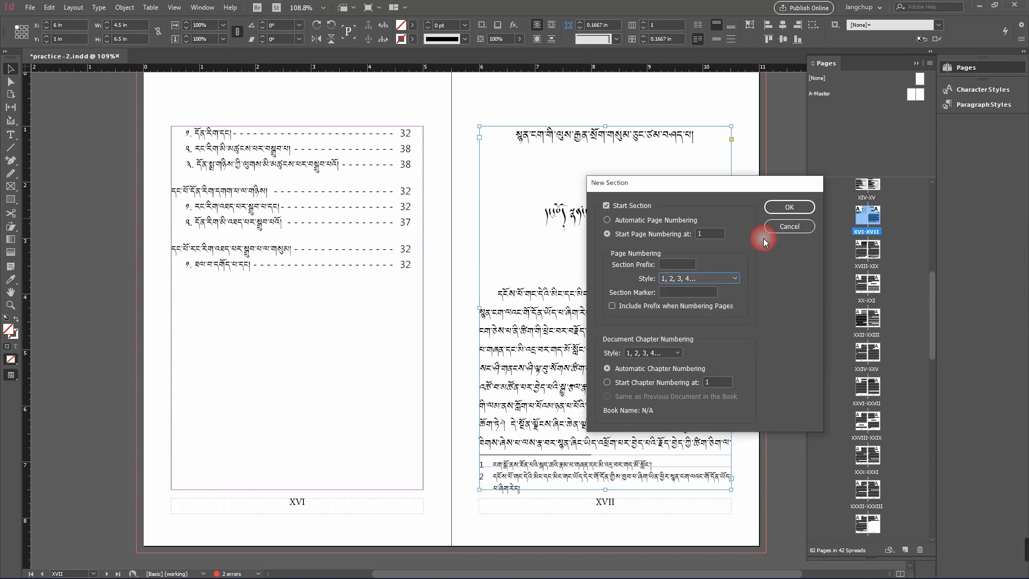
click(785, 207)
- Check the footers on the spread where the main text begins, and view the document's last page
click(551, 334)
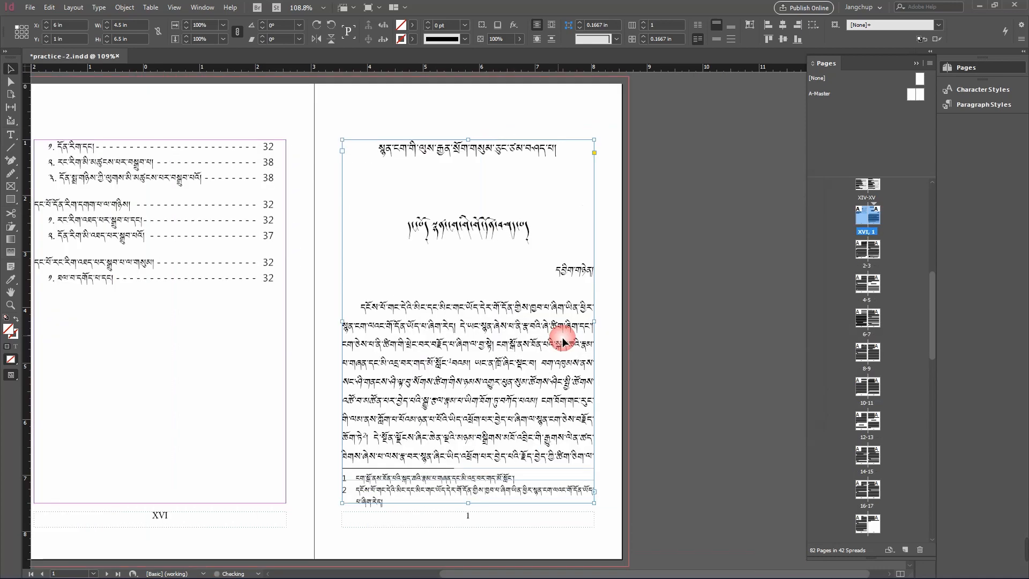
click(329, 413)
drag(324, 420, 468, 411)
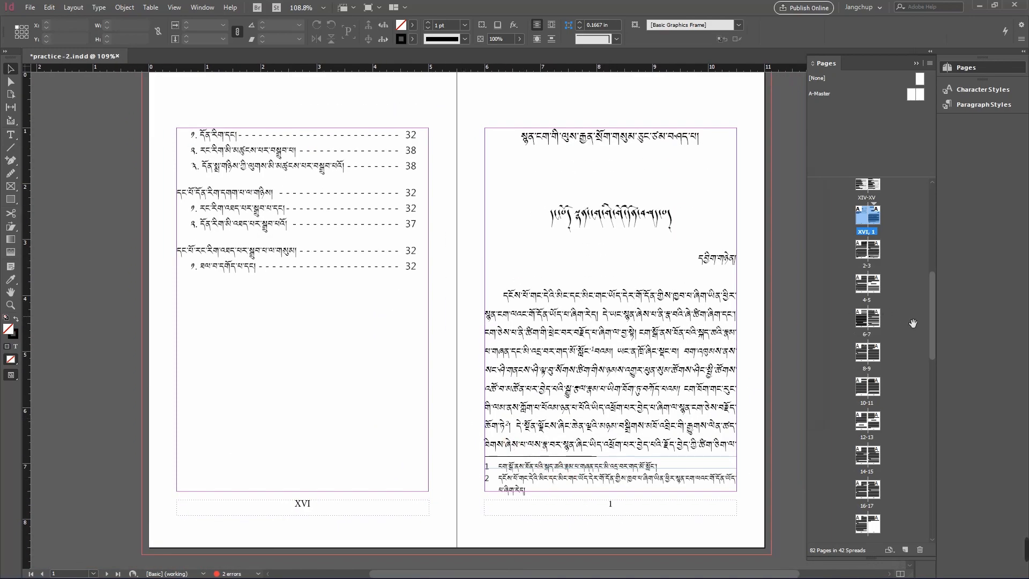
drag(929, 317, 933, 523)
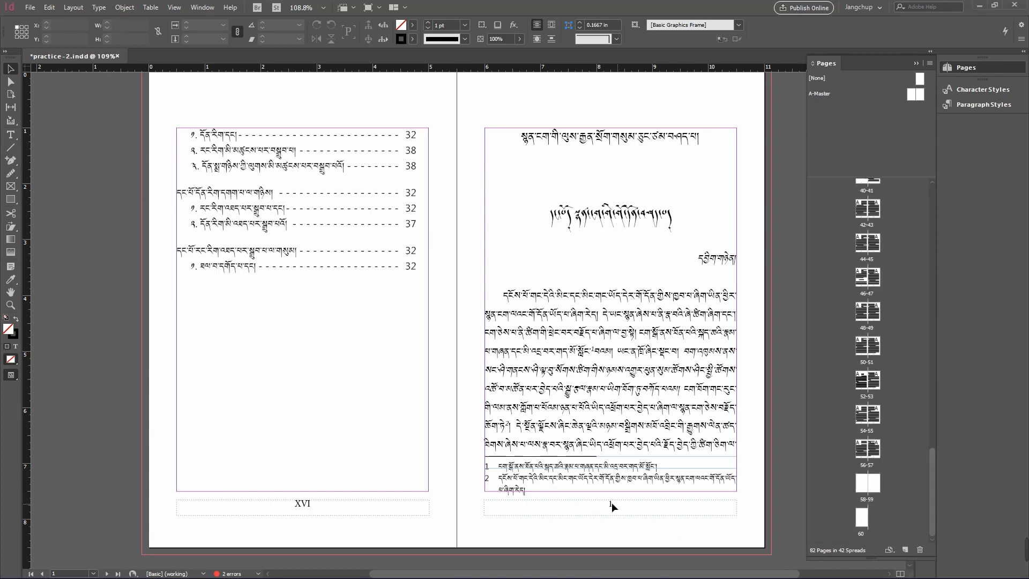
double_click(861, 517)
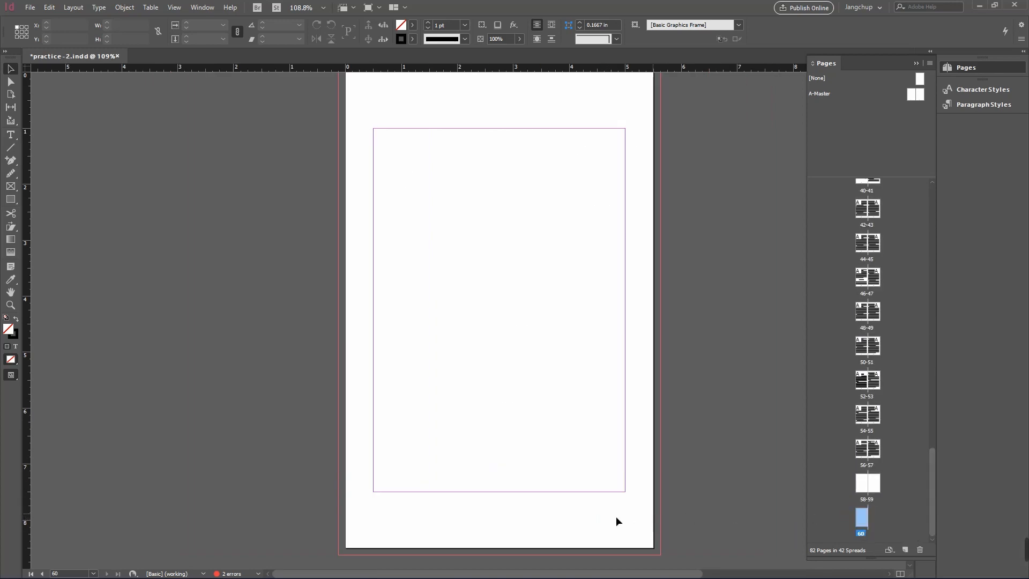
- Check the footer page numbers on the spread 56-57
double_click(869, 449)
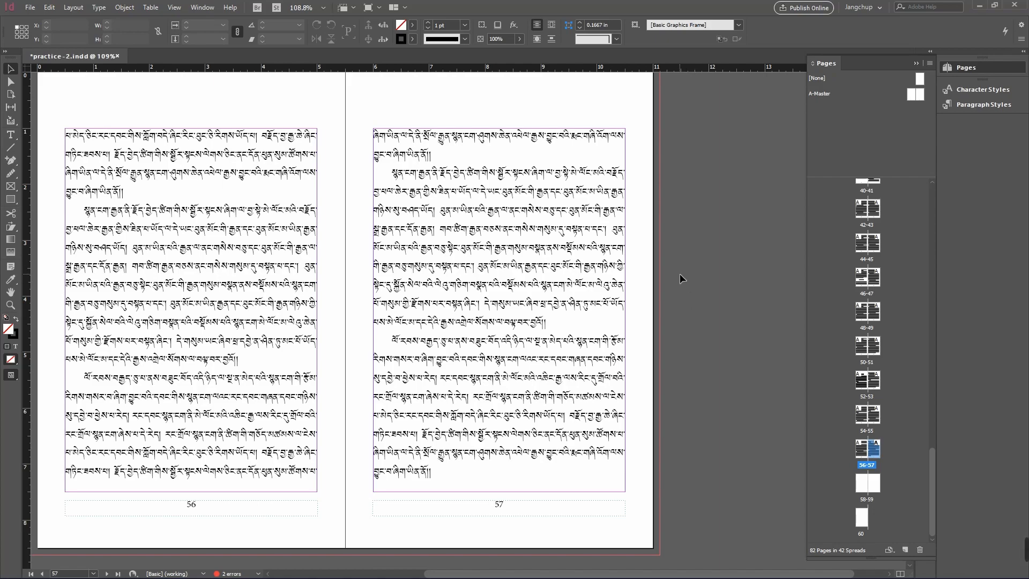
drag(672, 573, 623, 577)
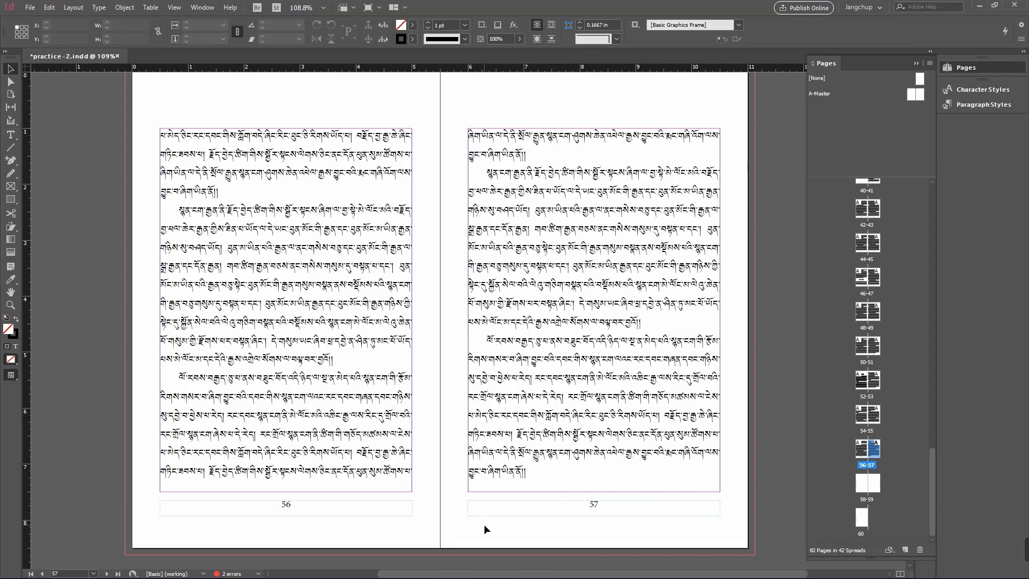
- Switch to the Desktop folder in File Explorer and open the Tibetan-Fonts.zip archive
click(981, 5)
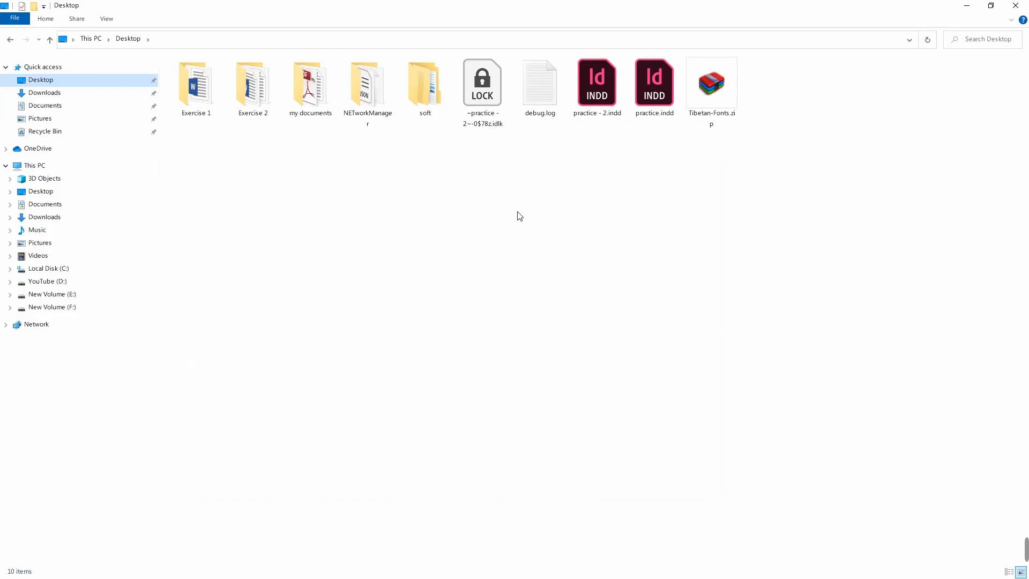
click(711, 92)
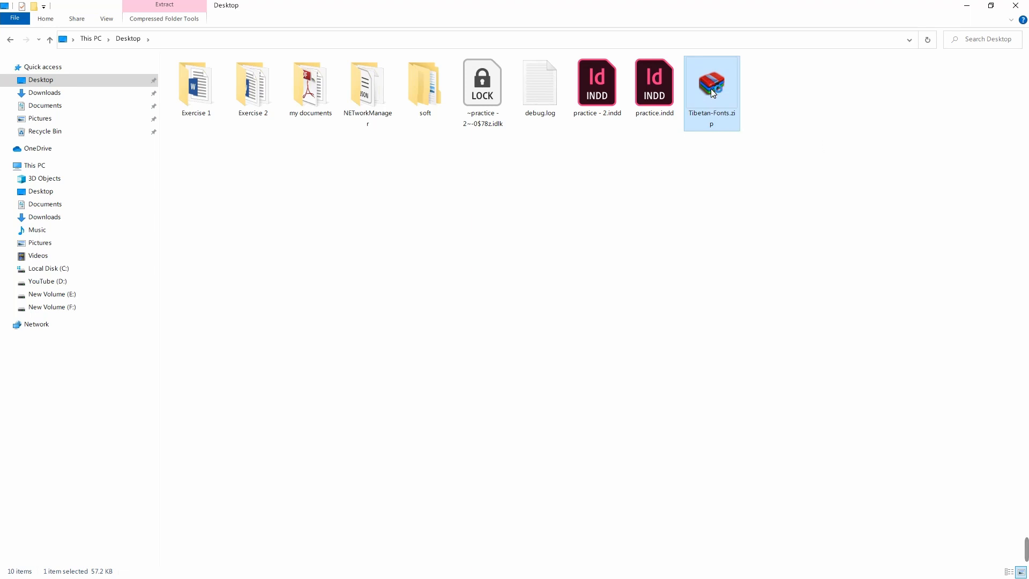
double_click(710, 85)
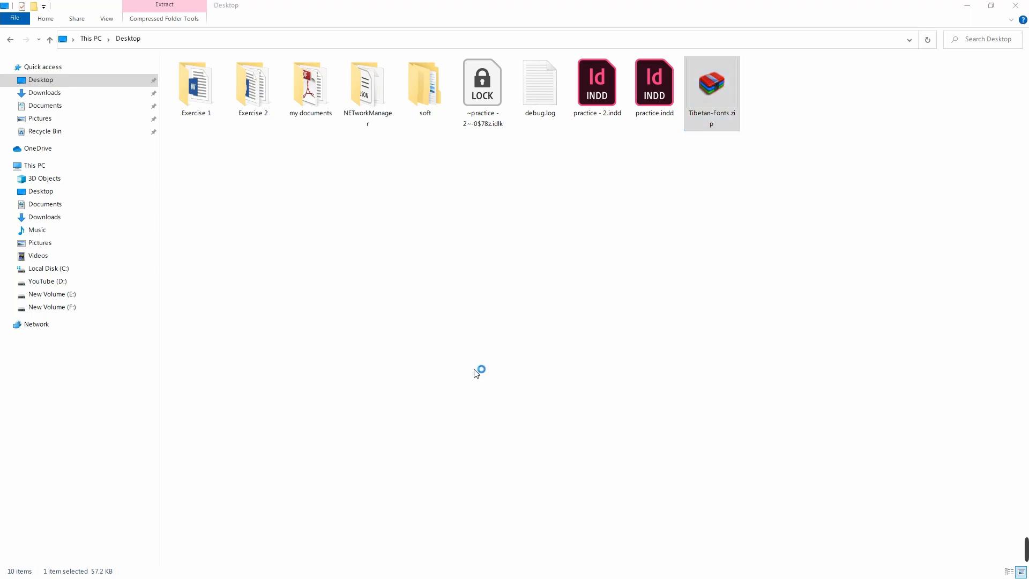
drag(326, 49, 534, 64)
drag(423, 158, 514, 158)
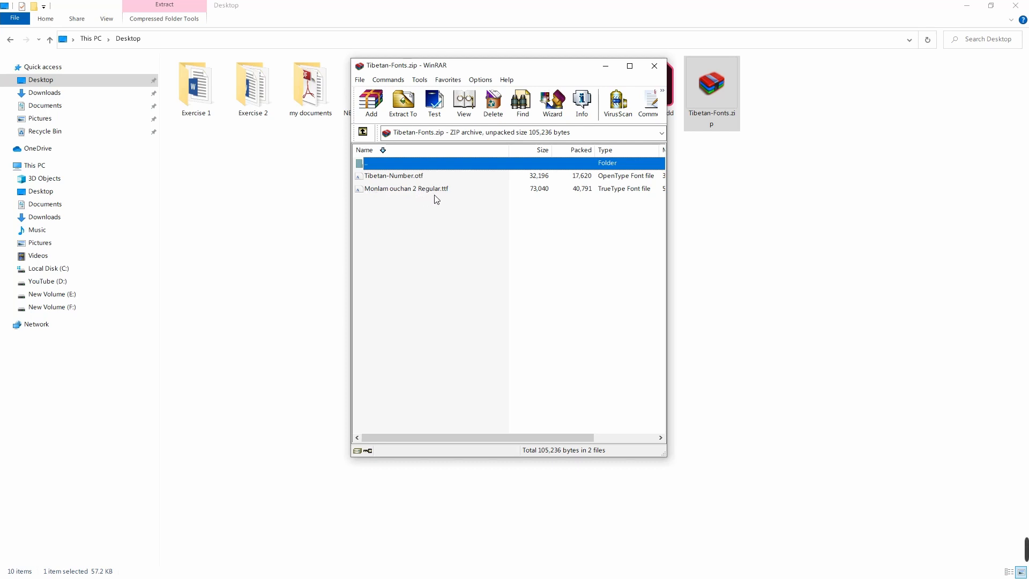
- Install the Tibetan Number font from Tibetan-Number.otf, replacing the existing copy, and close its preview
click(399, 189)
click(402, 176)
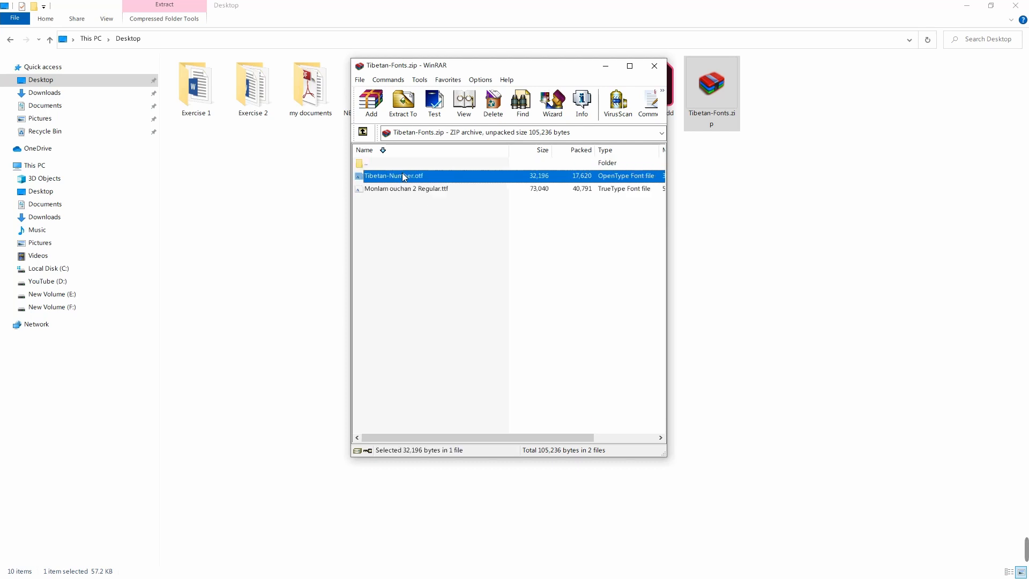
click(406, 185)
click(408, 177)
double_click(393, 180)
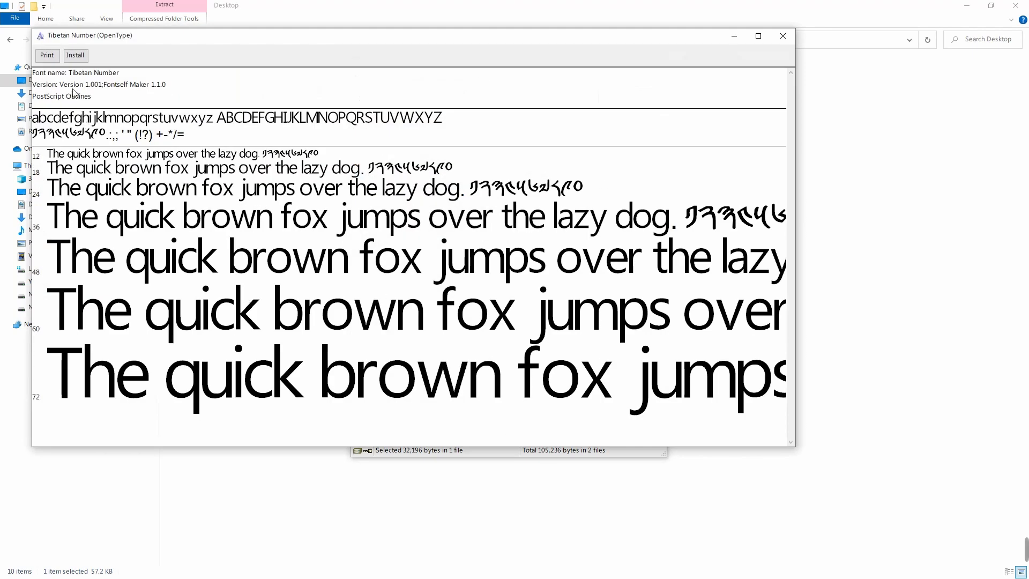
click(76, 56)
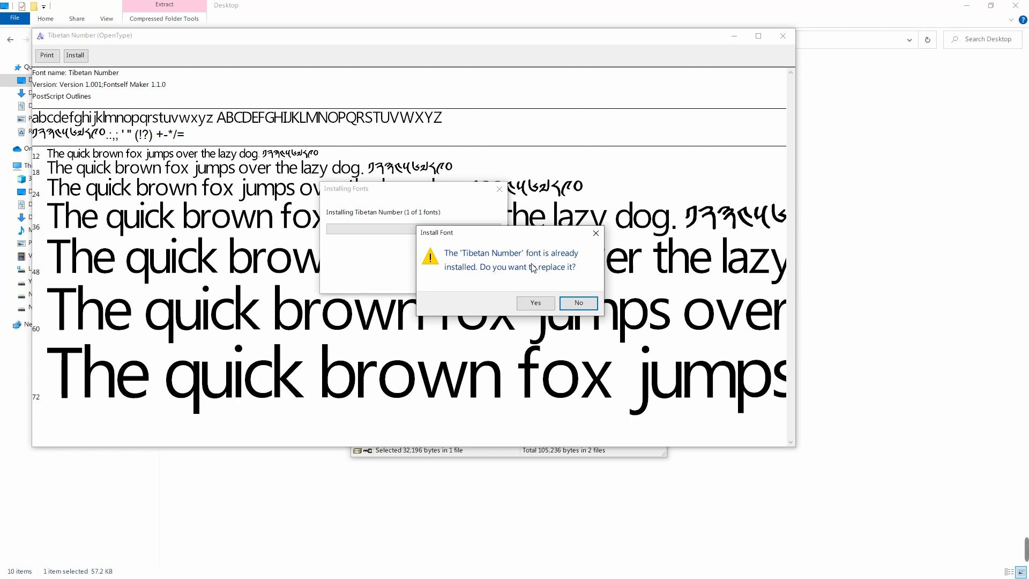
click(529, 302)
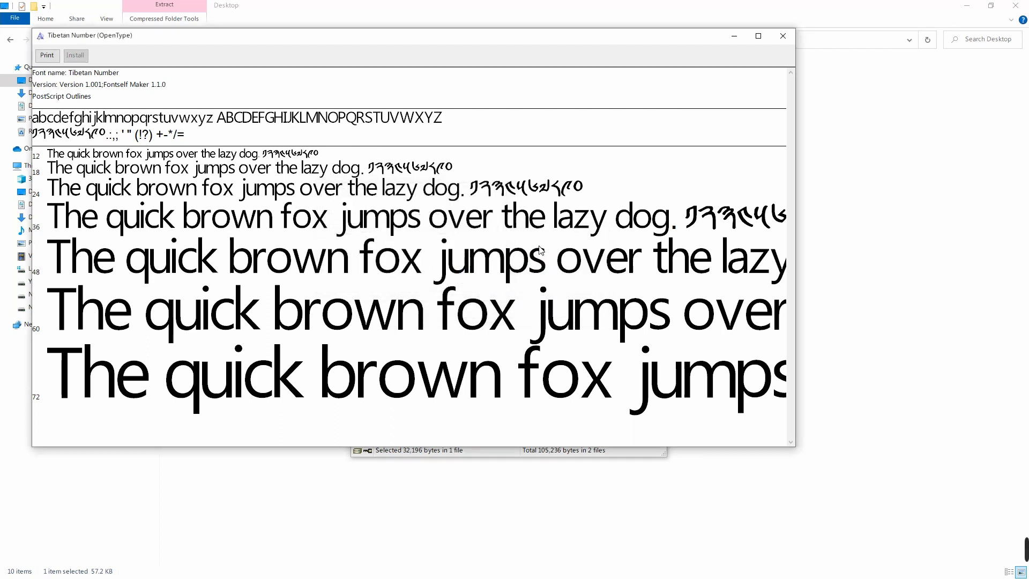
click(783, 35)
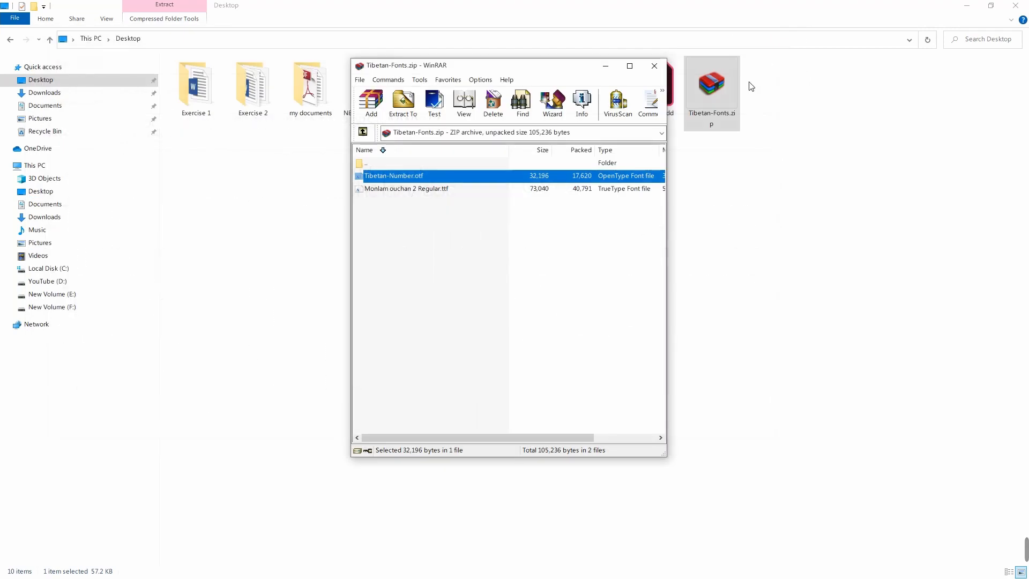
- Install the Monlam ouchan 2 font from Monlam ouchan 2 Regular.ttf, replacing the existing copy, and close its preview
double_click(391, 188)
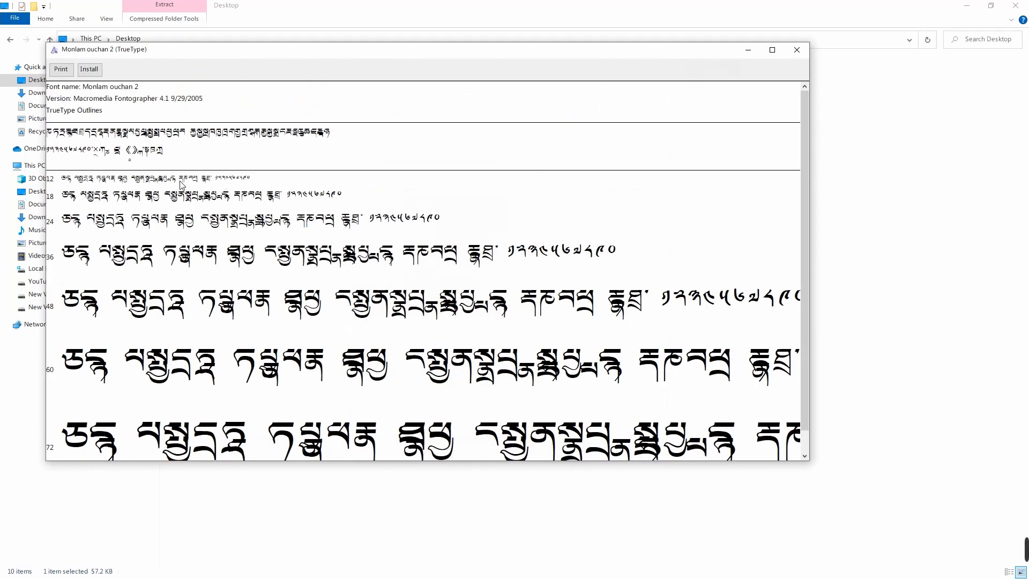
click(89, 69)
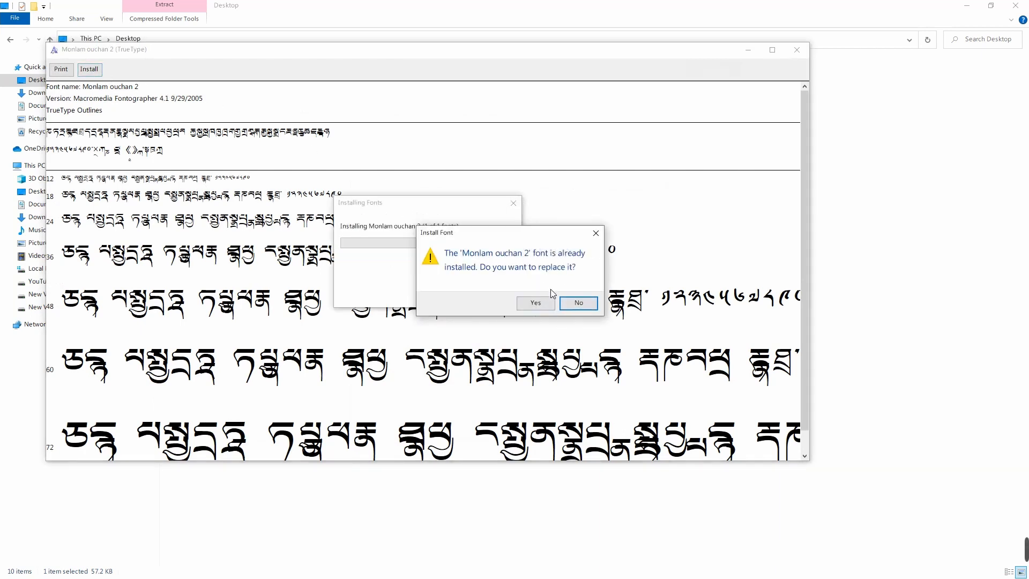
click(536, 303)
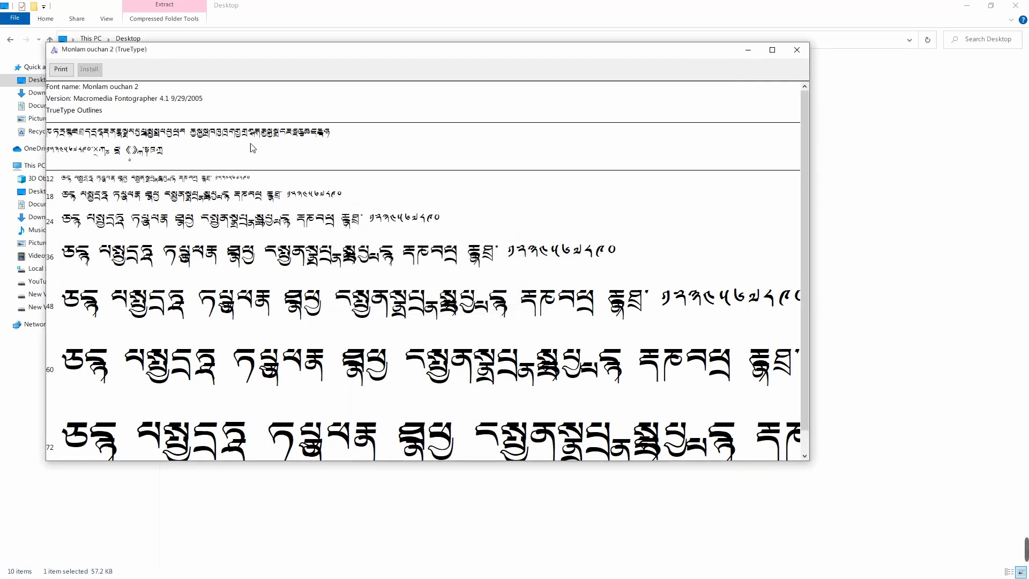
click(803, 54)
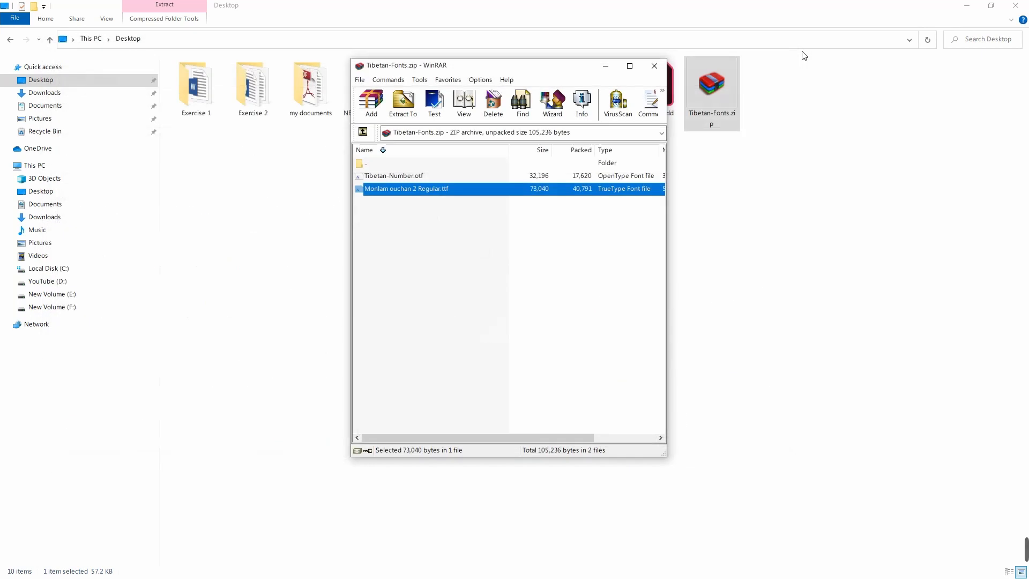
- Close the font archive and the Desktop folder, and return to practice-2.indd in InDesign
click(653, 66)
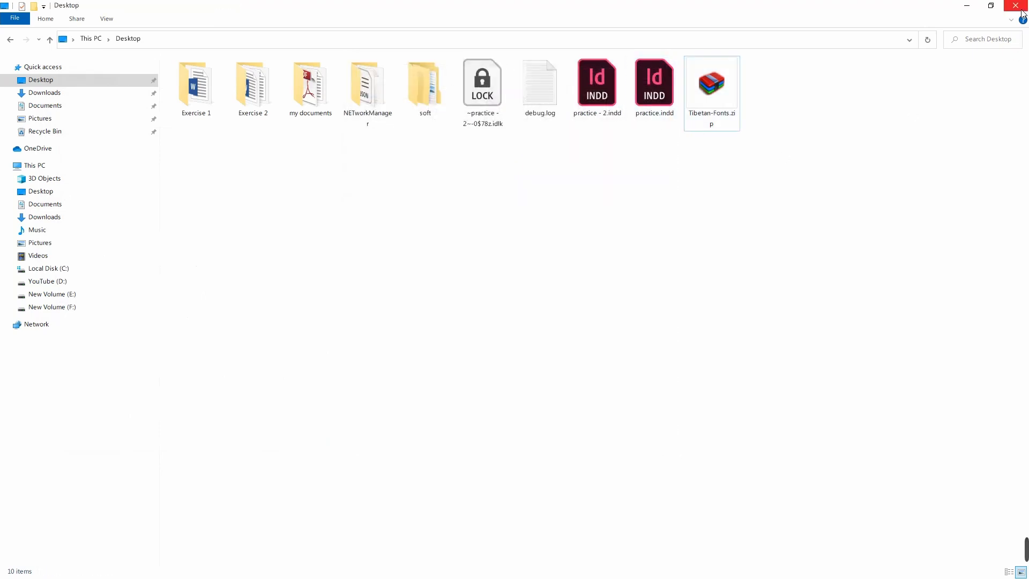
click(1015, 5)
click(16, 502)
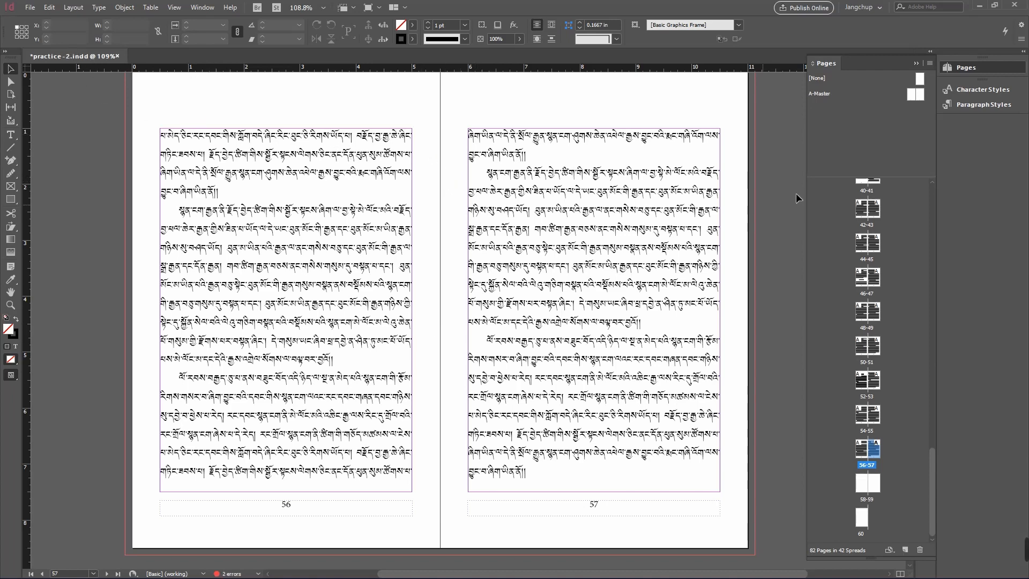
- On A-Master, set the left page's page number marker to the Monlam ouchan 2 font
double_click(868, 94)
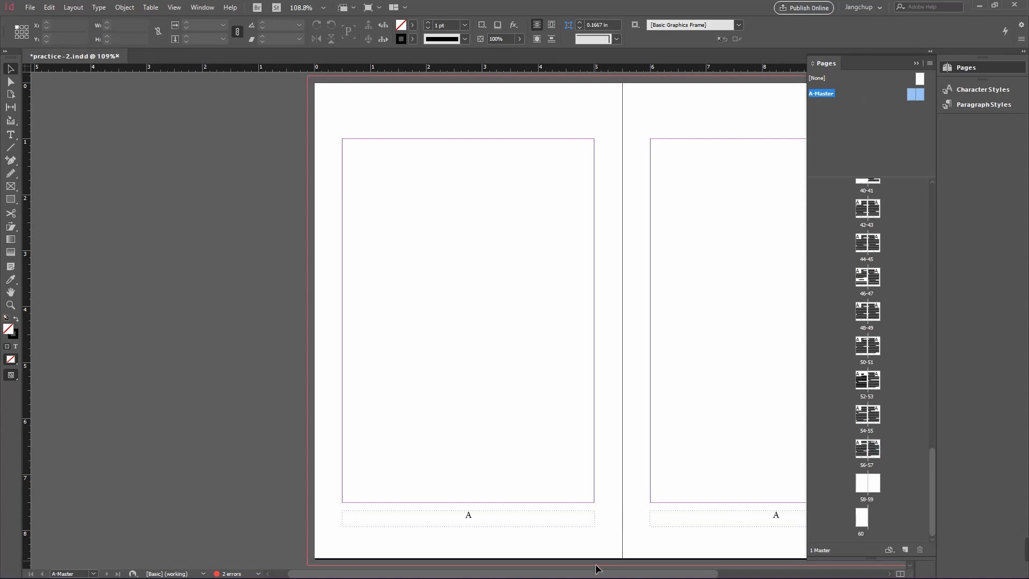
drag(598, 573, 692, 574)
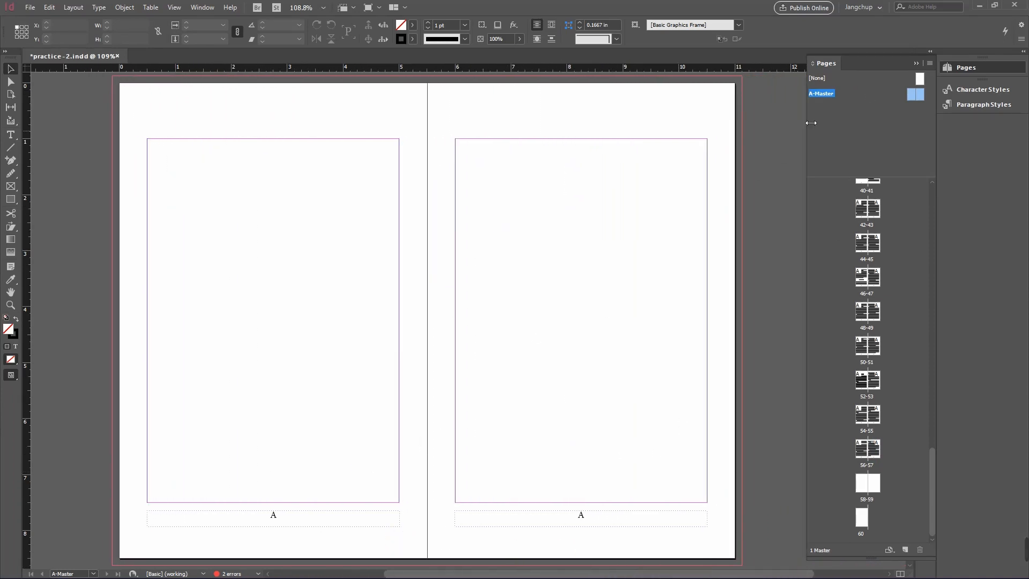
click(273, 516)
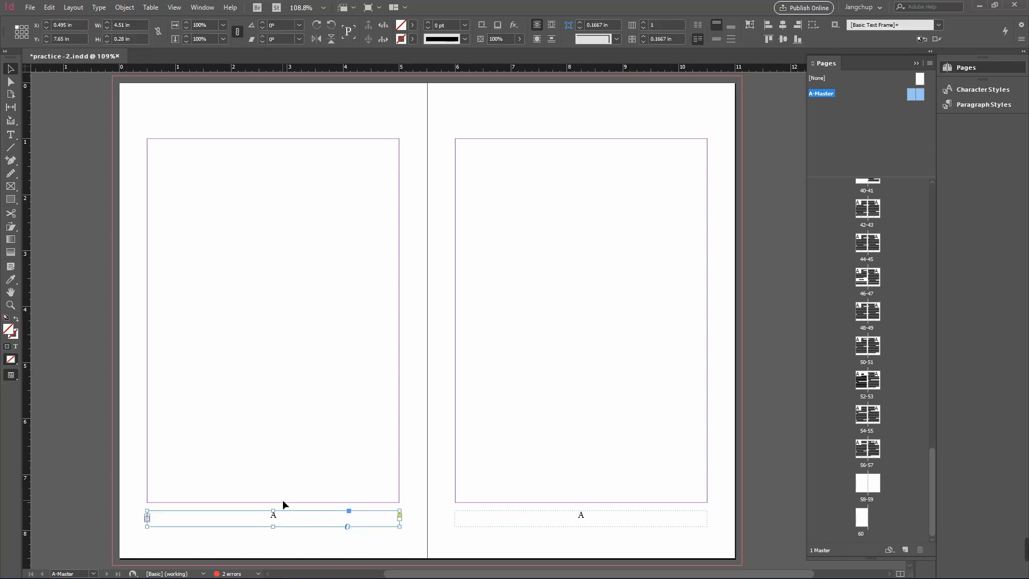
double_click(275, 518)
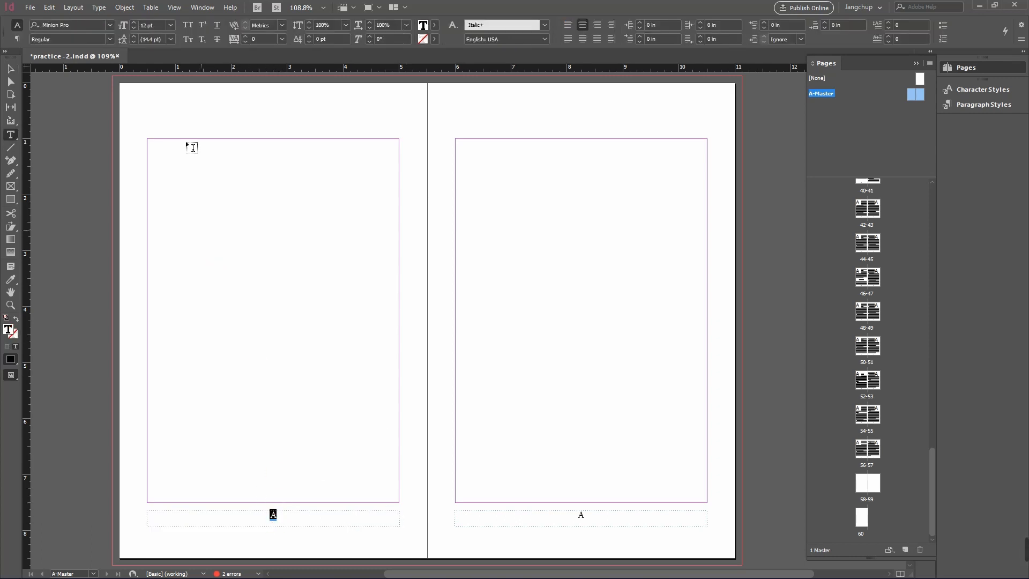
click(110, 25)
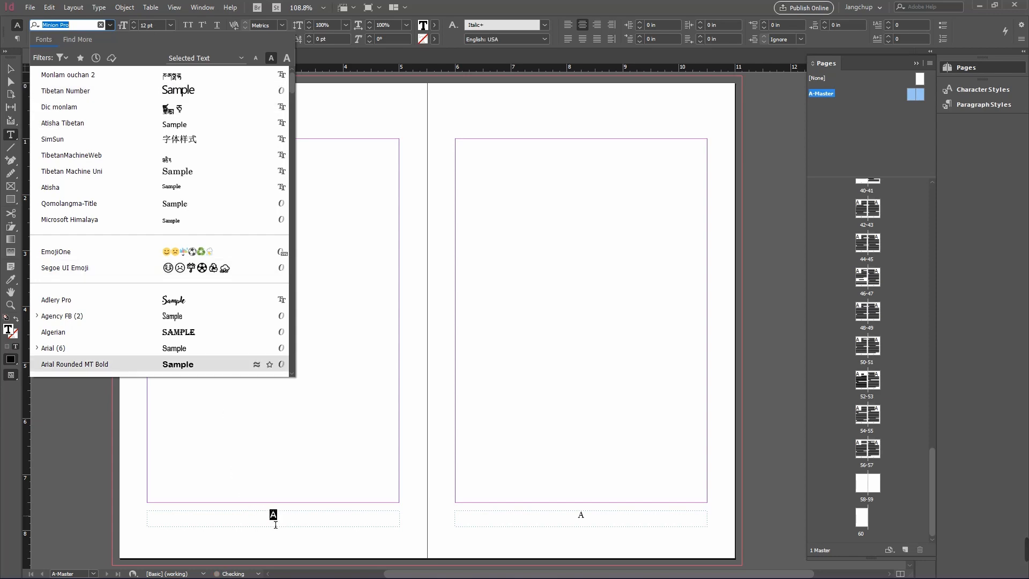
key(Escape)
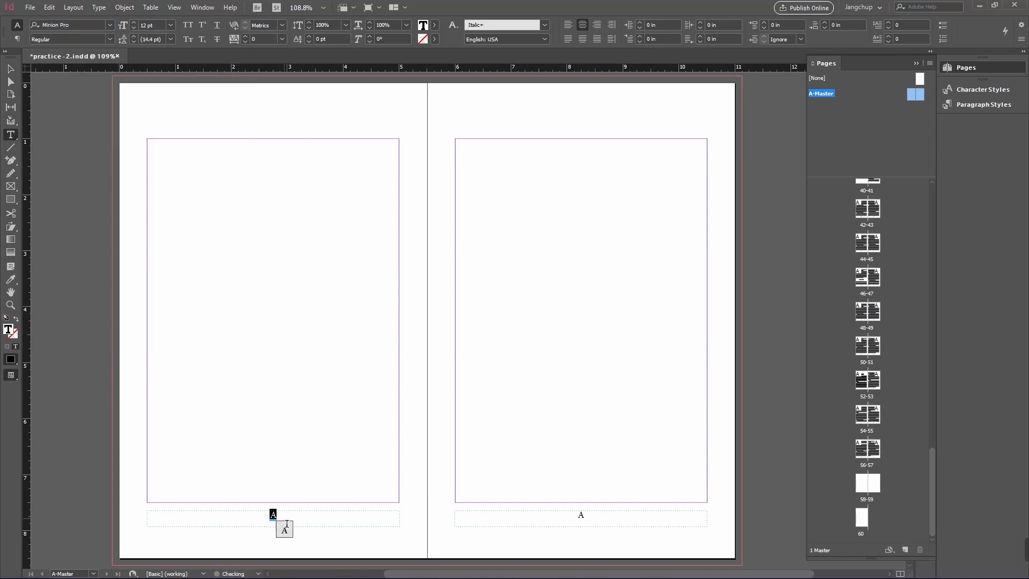
click(109, 25)
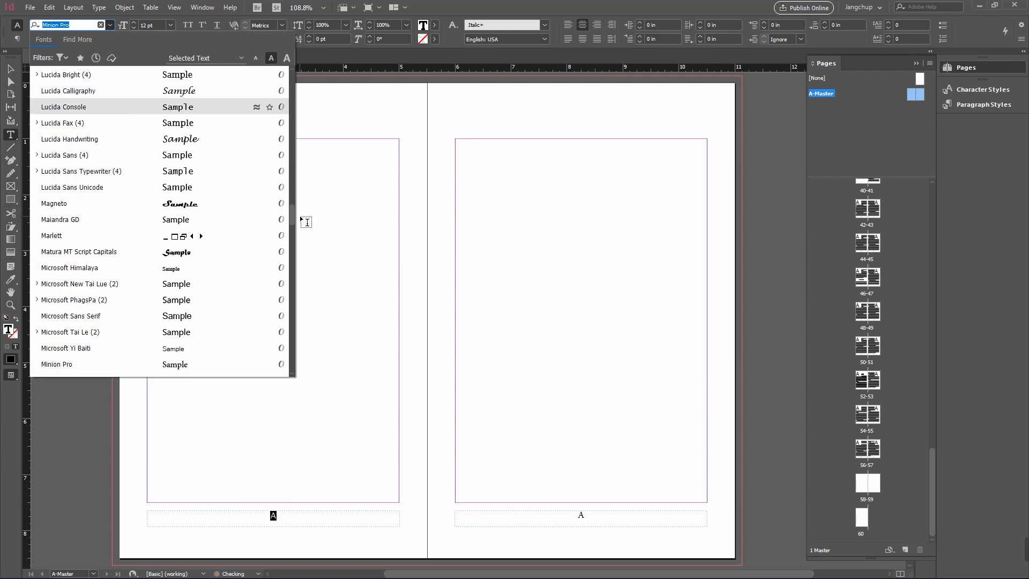
scroll(293, 218, down, 5)
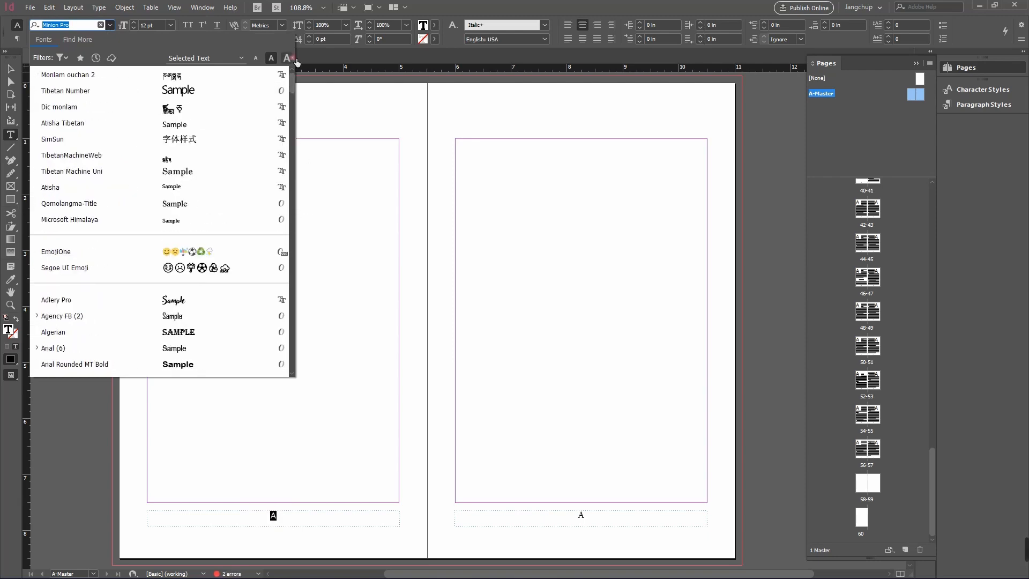
click(78, 76)
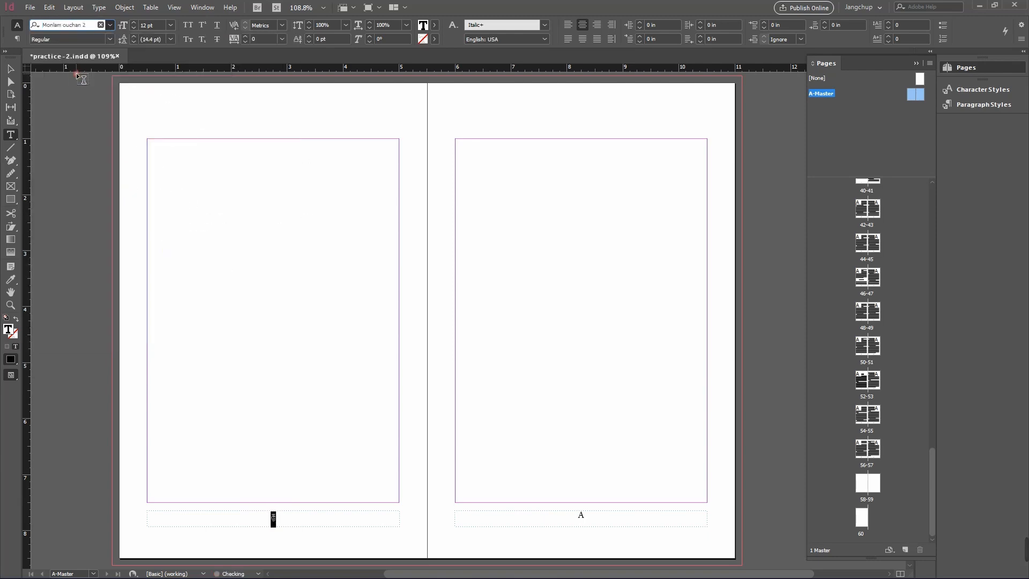
click(110, 25)
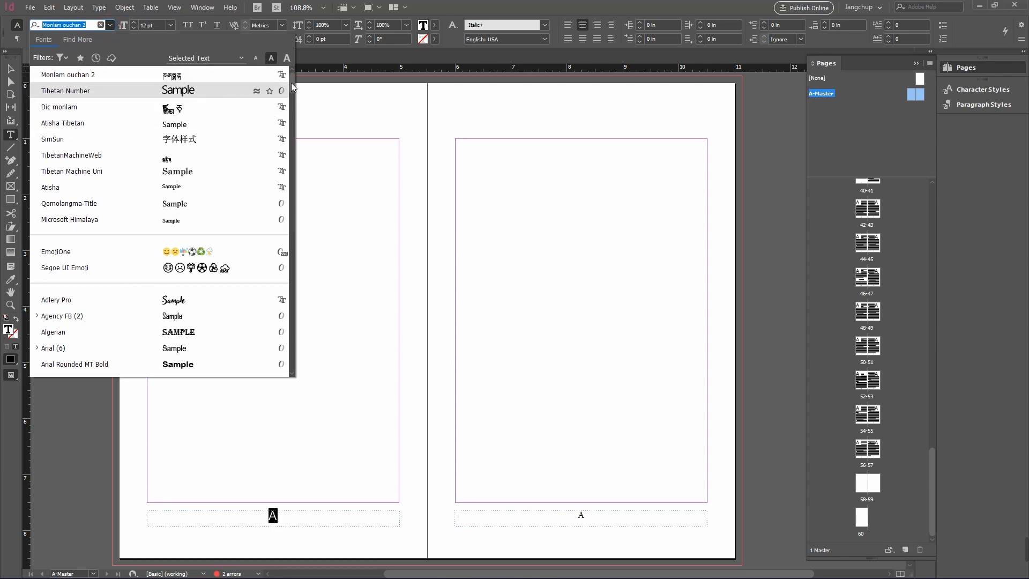
mouse_move(293, 86)
mouse_down()
mouse_move(279, 173)
mouse_move(288, 346)
mouse_move(281, 70)
mouse_up()
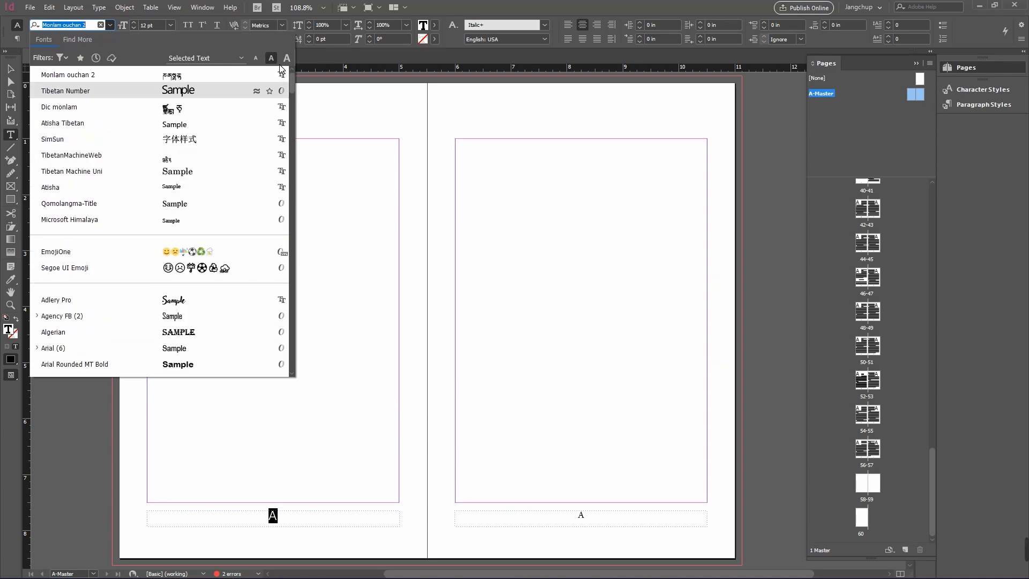
click(349, 125)
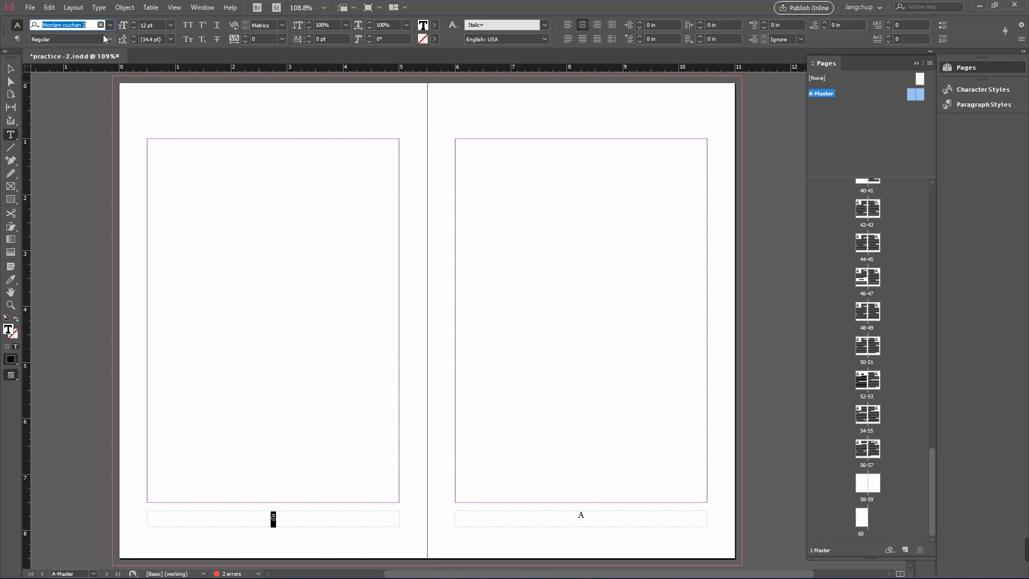
click(90, 26)
click(280, 518)
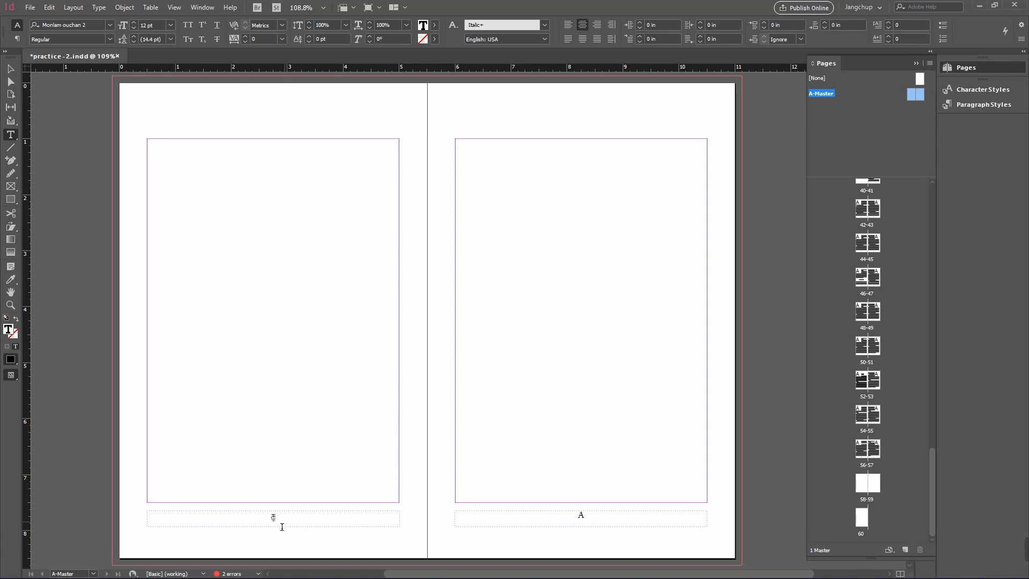
- Set the font size of the left master page's page number marker to 17 pt
drag(277, 524, 264, 522)
click(134, 23)
click(134, 23)
click(134, 23)
click(134, 24)
click(134, 23)
- Set the right master page's page number marker to the Monlam ouchan 2 font at 17 pt
drag(589, 521, 560, 513)
click(110, 24)
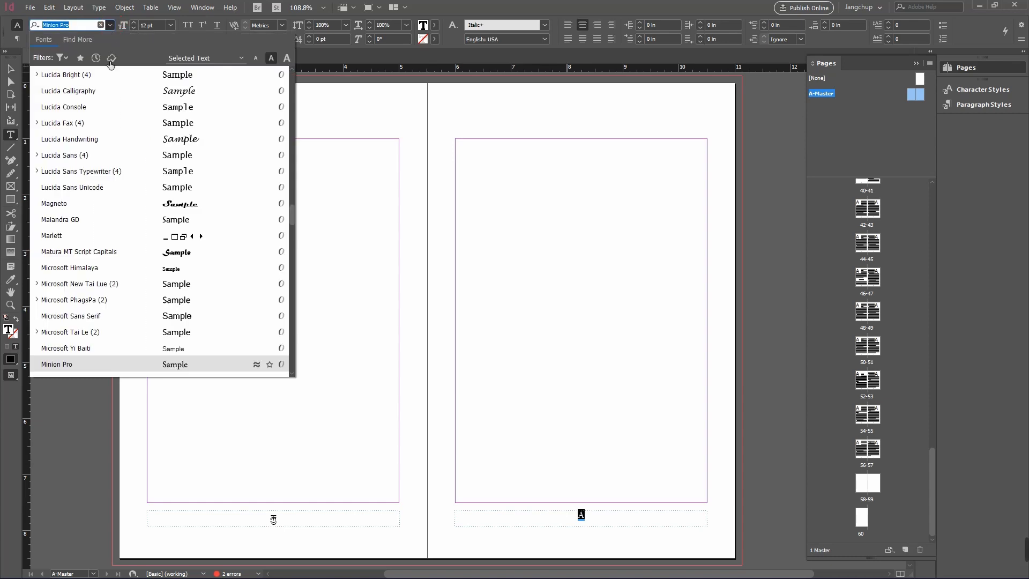
click(291, 163)
click(291, 177)
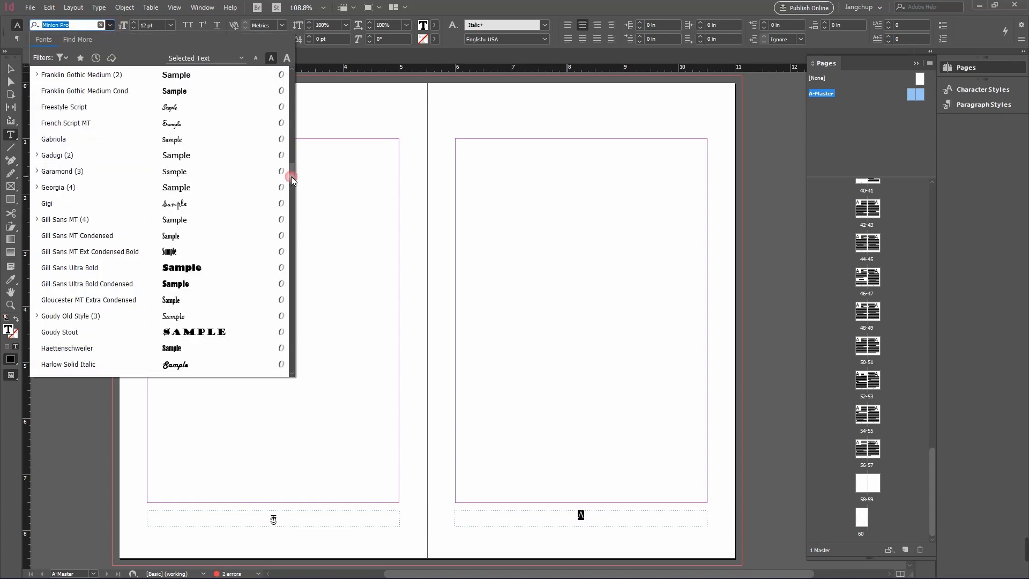
scroll(161, 134, up, 15)
click(114, 76)
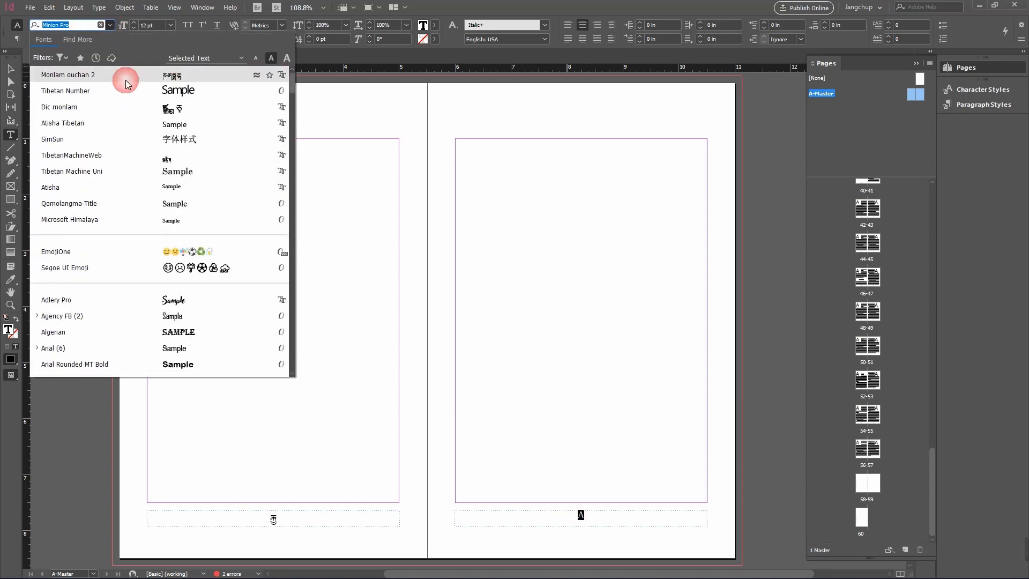
click(134, 23)
click(134, 23)
click(134, 23)
click(134, 23)
click(134, 23)
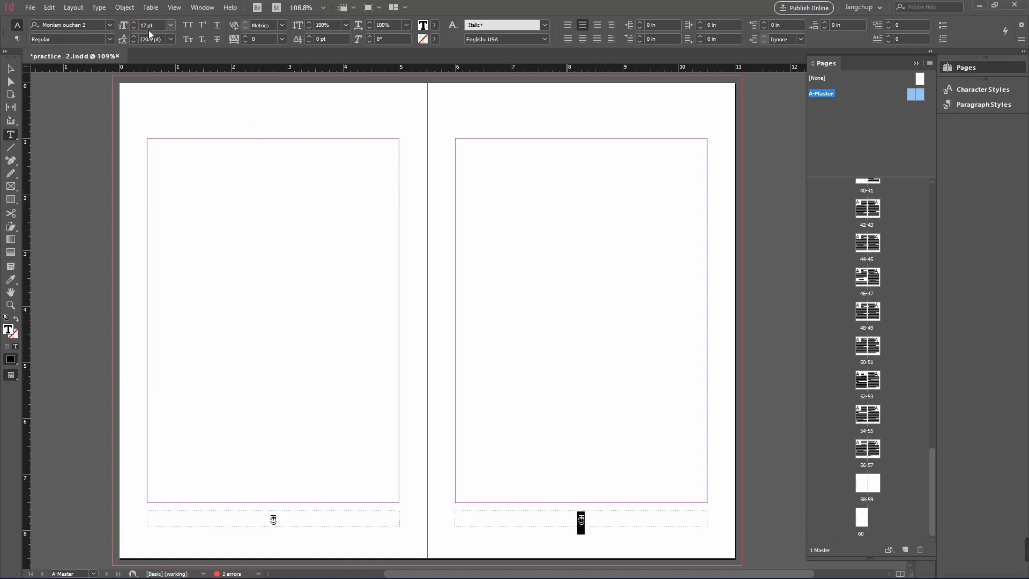
click(613, 519)
- Examine the restyled page numbers on page I, the XVI–1 spread and the main text's pages 2-3
click(933, 381)
drag(933, 401, 919, 205)
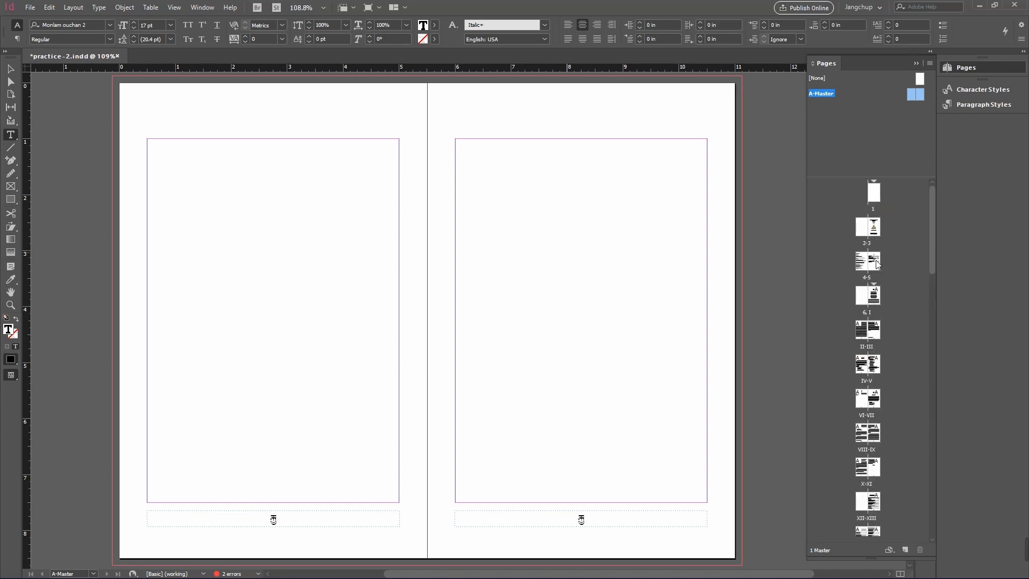
double_click(873, 296)
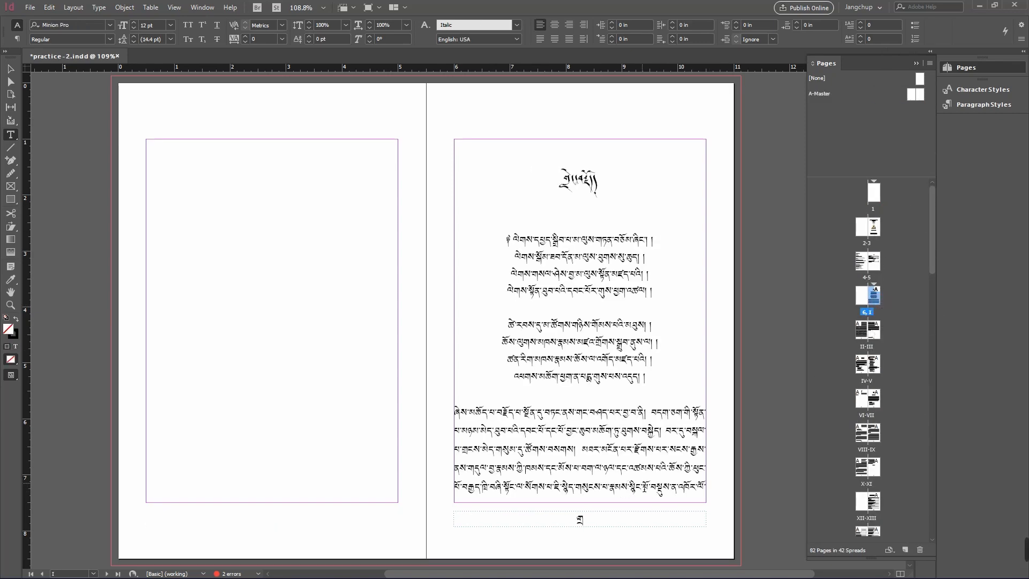
scroll(632, 549, down, 2)
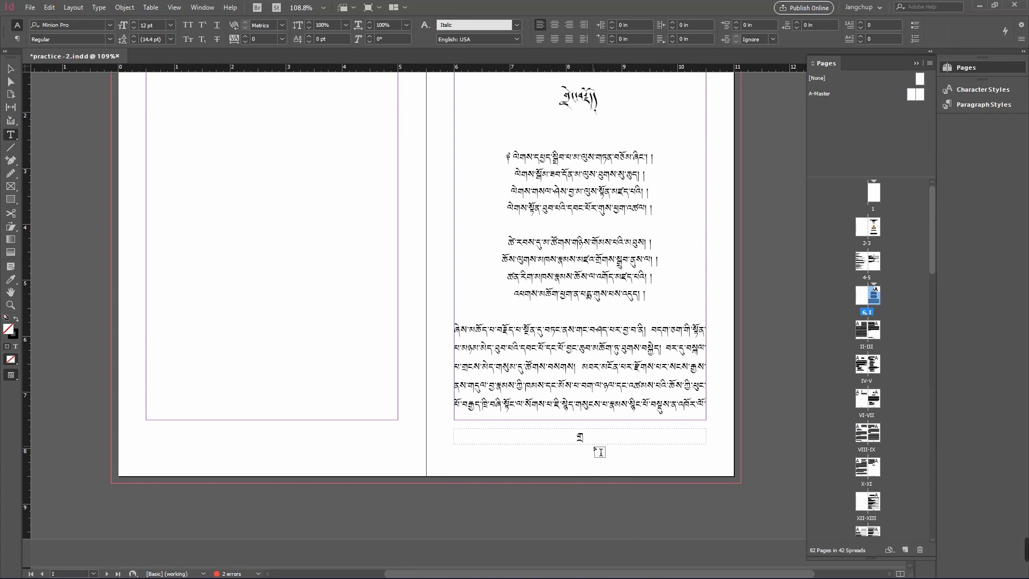
scroll(931, 245, down, 2)
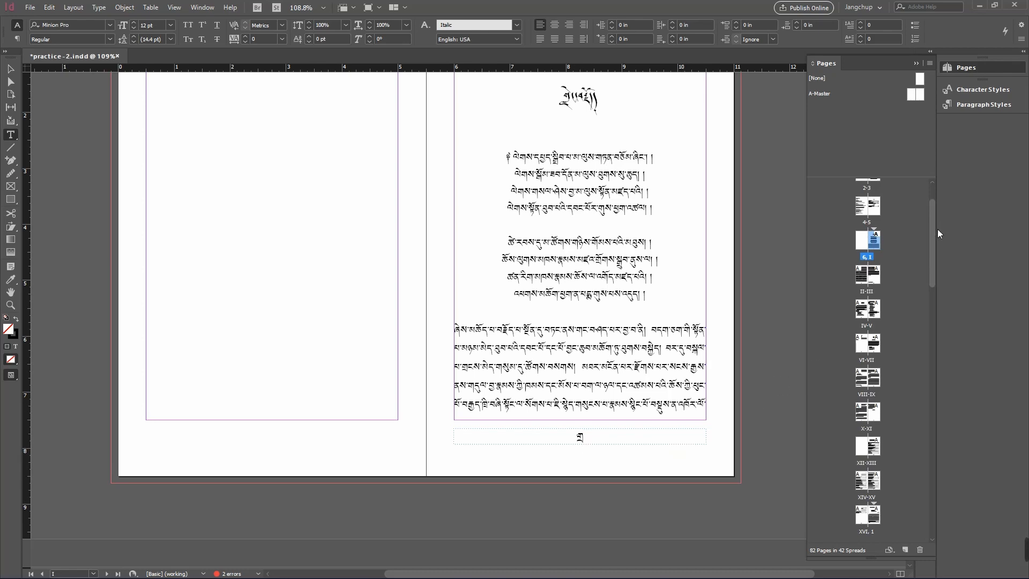
mouse_move(934, 244)
mouse_down()
mouse_move(928, 425)
mouse_move(933, 251)
mouse_up()
click(910, 314)
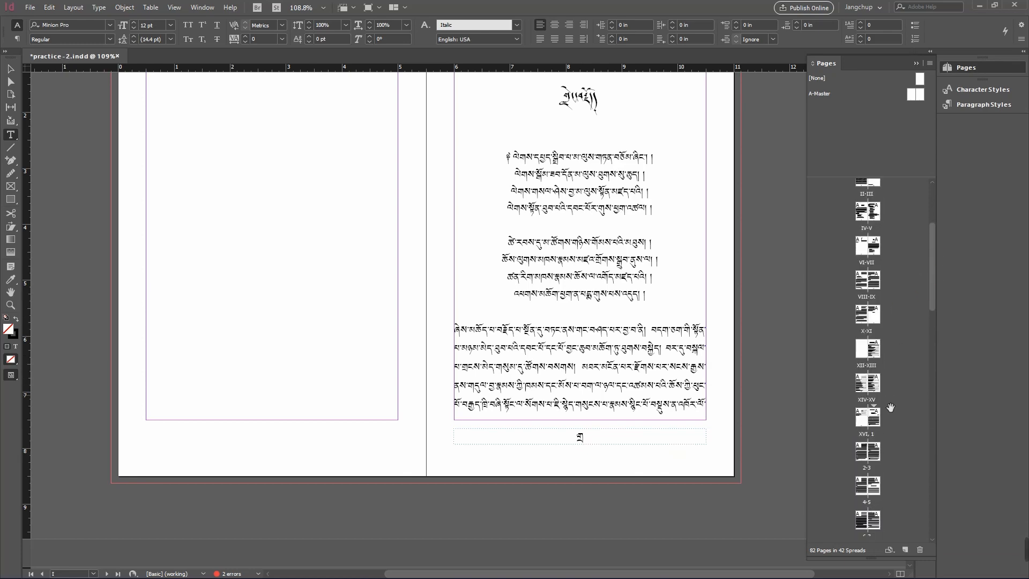
double_click(878, 420)
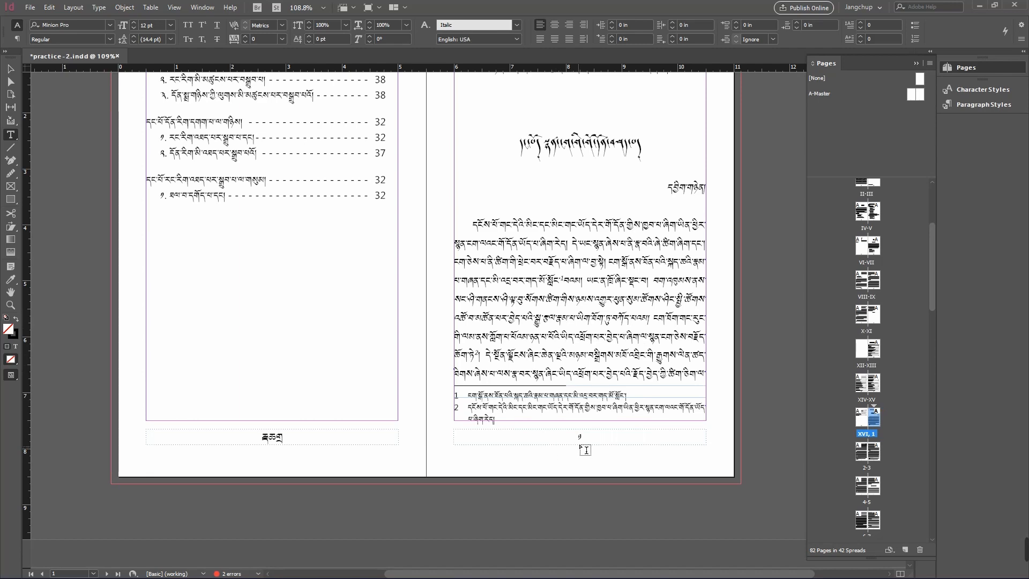
double_click(873, 456)
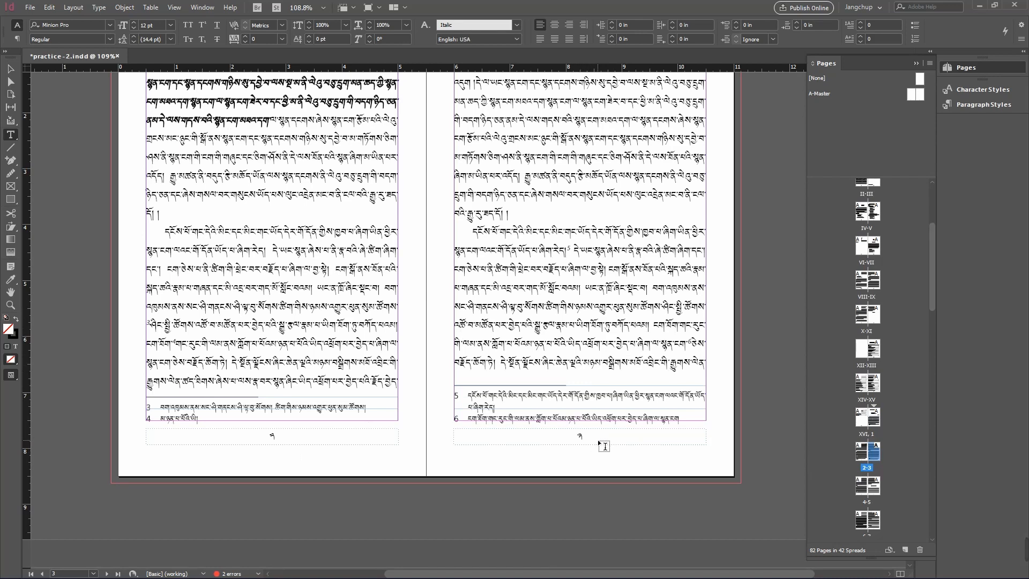
- Set the page number markers on both A-Master pages to 18 pt
double_click(883, 93)
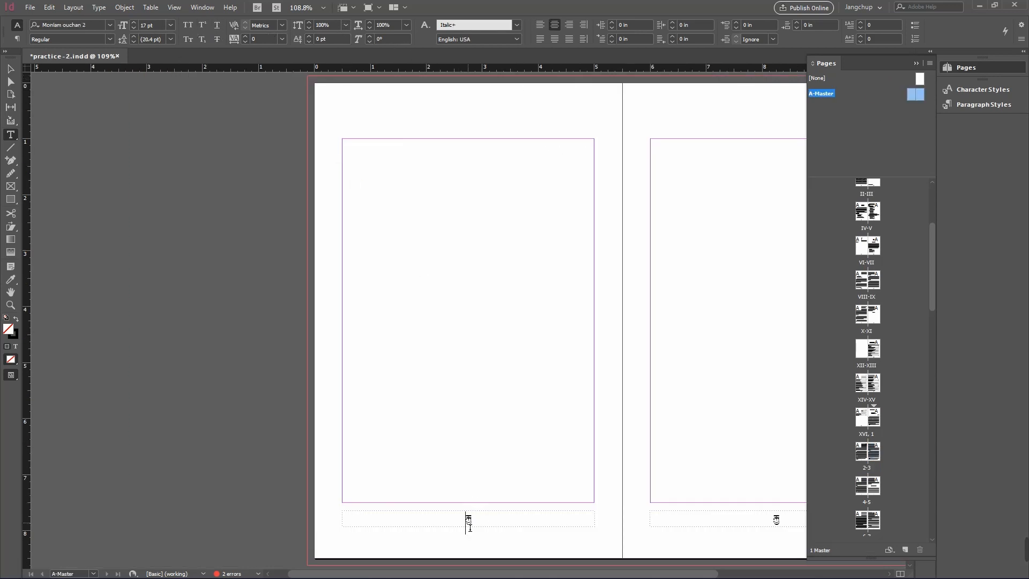
double_click(467, 517)
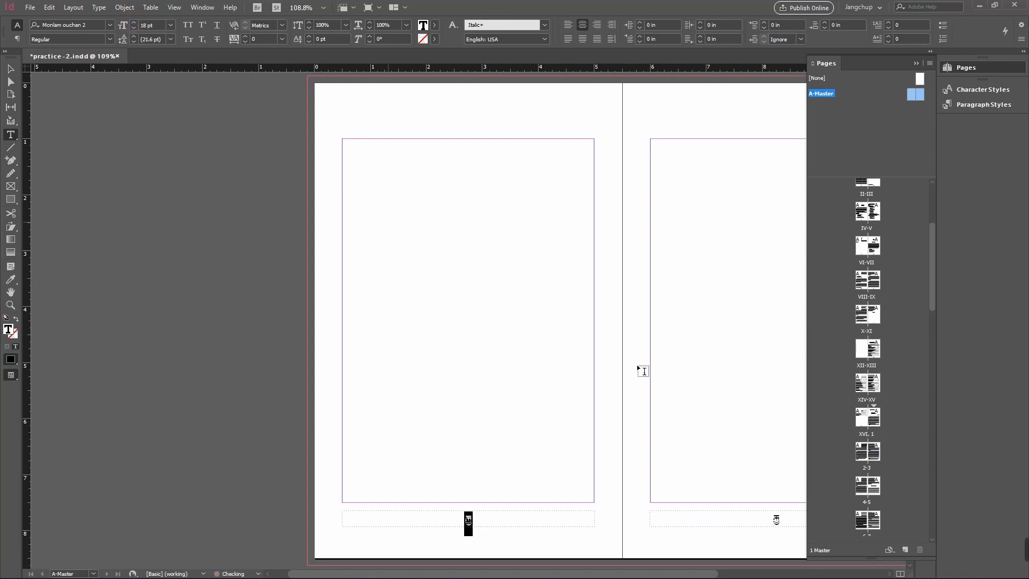
double_click(775, 520)
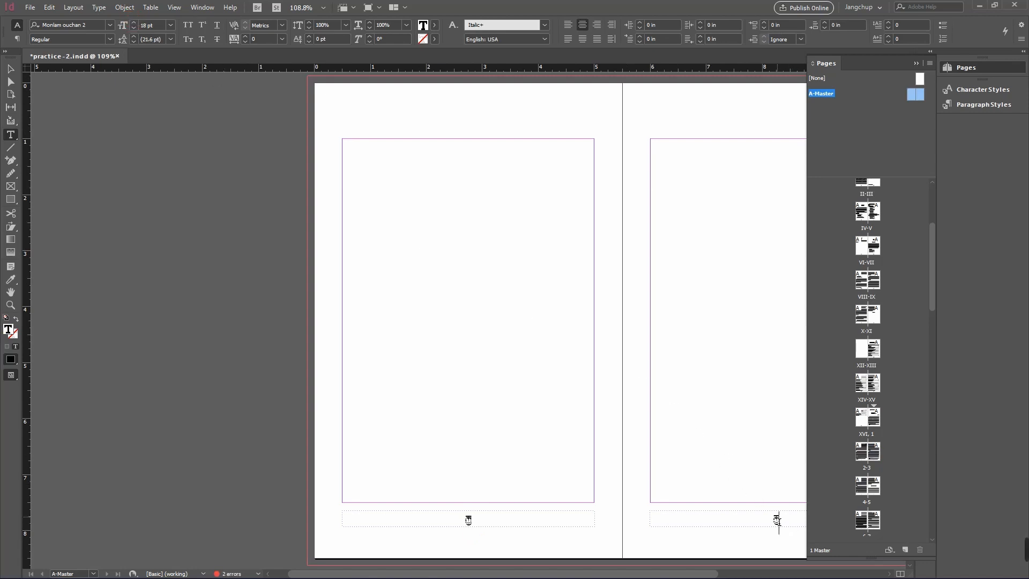
click(133, 22)
drag(710, 574, 819, 574)
- Change the page numbering style of the section starting at page I to 1, 2, 3, 4..
drag(933, 278, 932, 207)
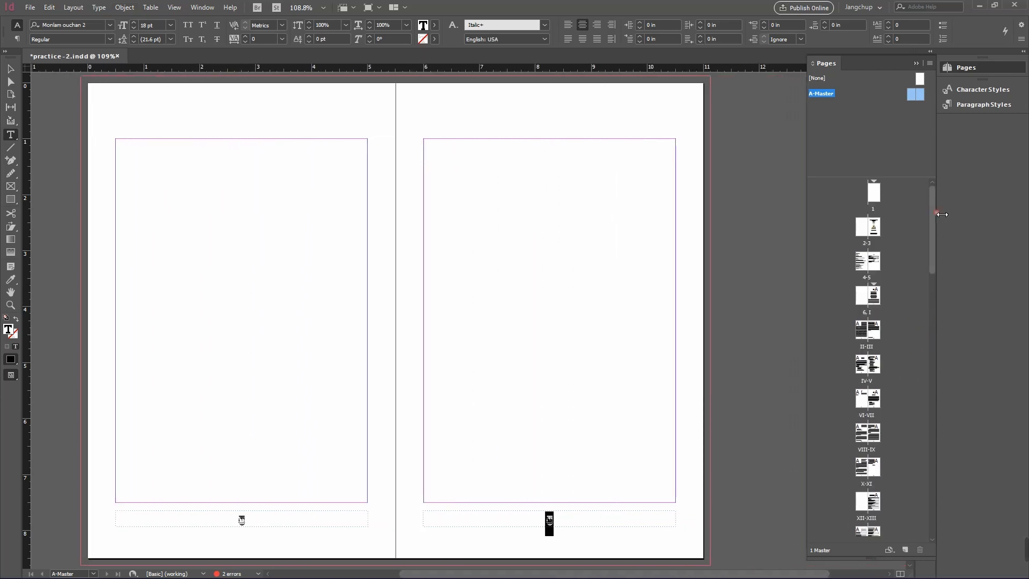
double_click(875, 296)
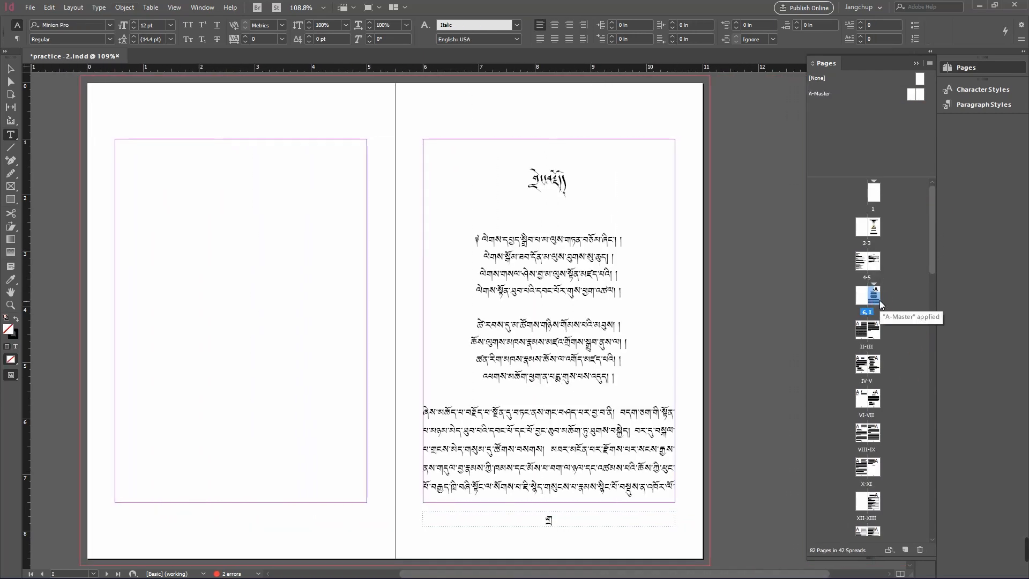
right_click(880, 304)
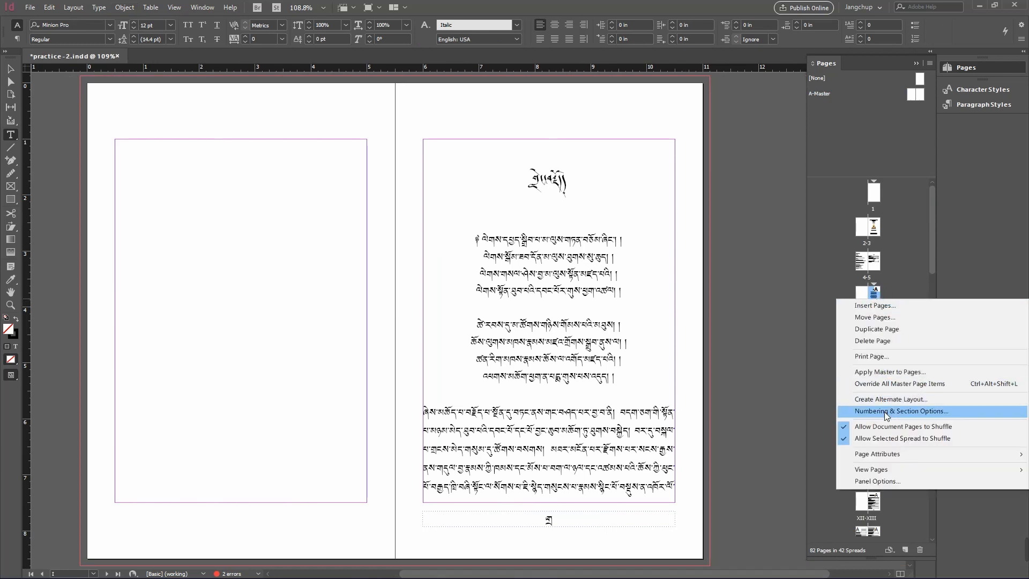
click(886, 411)
click(712, 278)
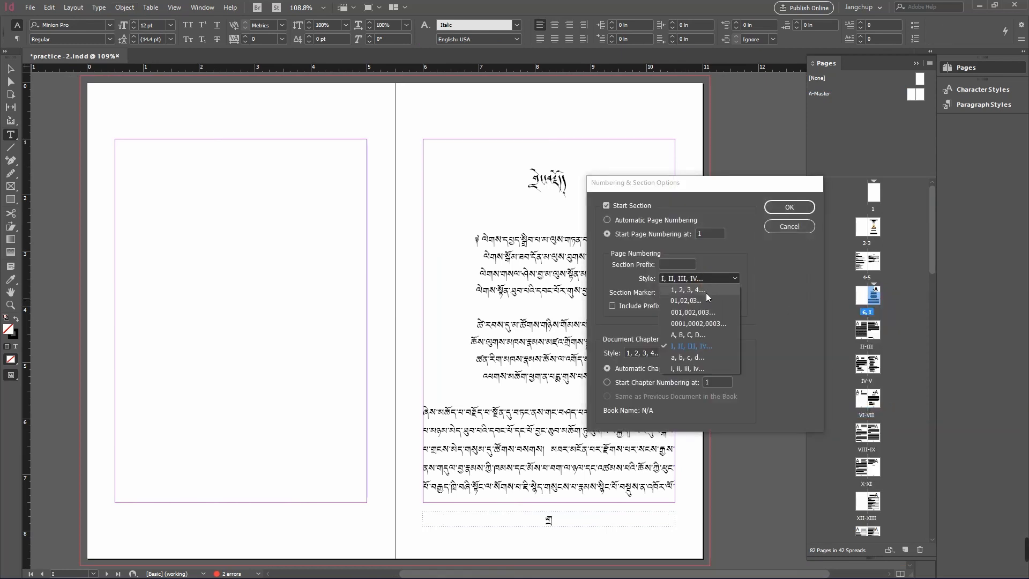
click(710, 314)
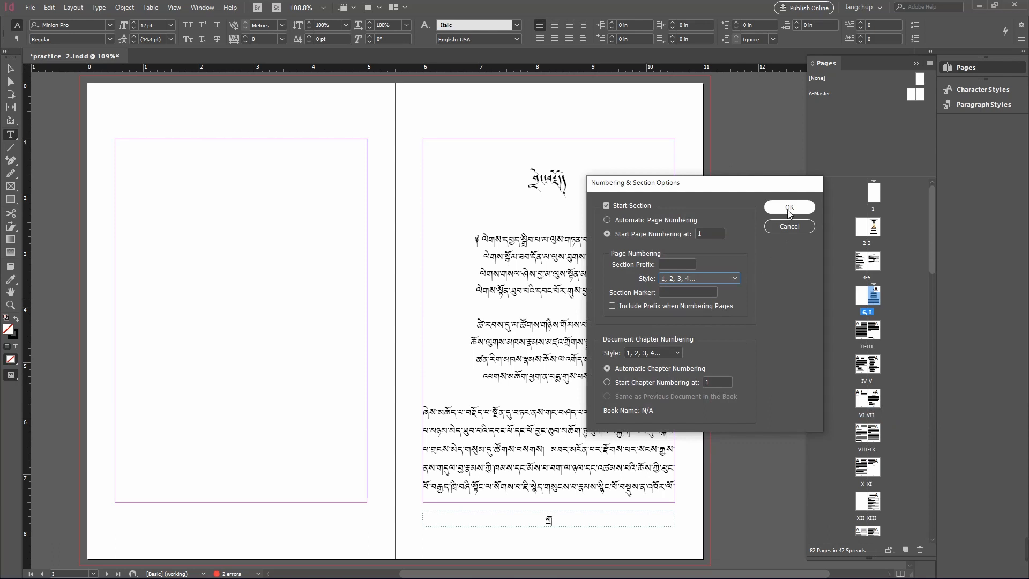
click(735, 279)
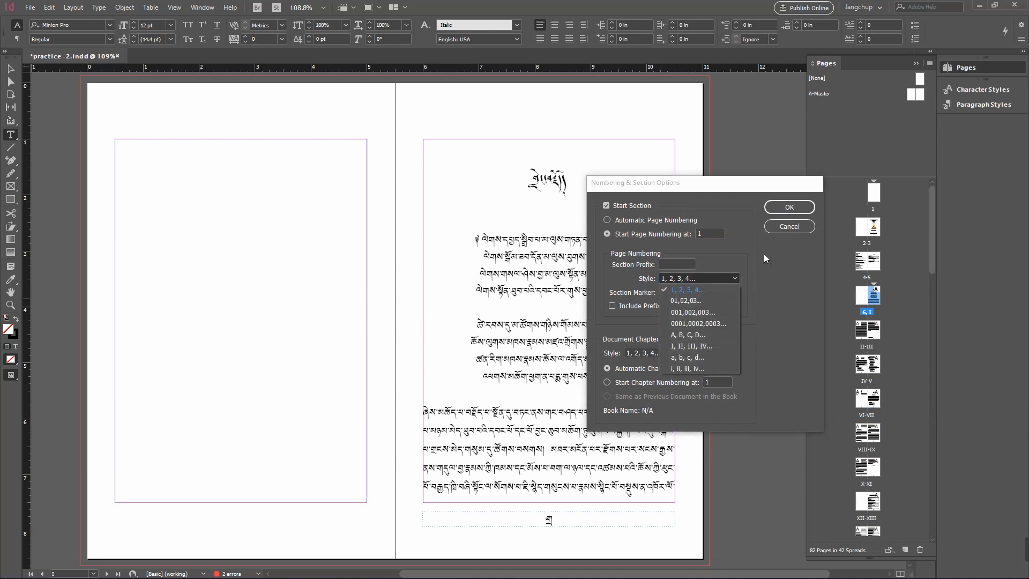
click(789, 206)
click(562, 335)
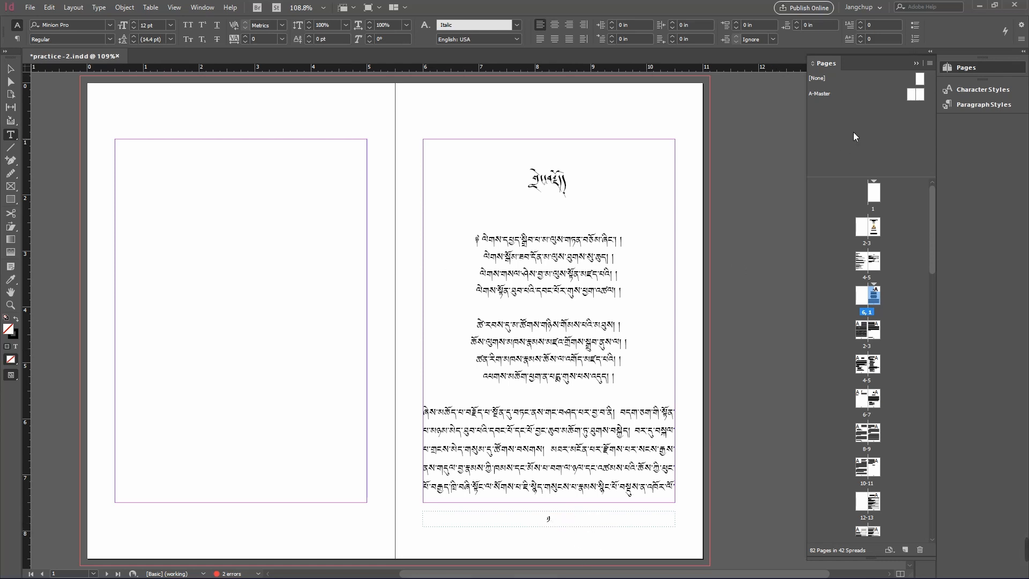
- Check the A-Master page number markers against the page numbers on the opening section's pages 6-7
double_click(888, 95)
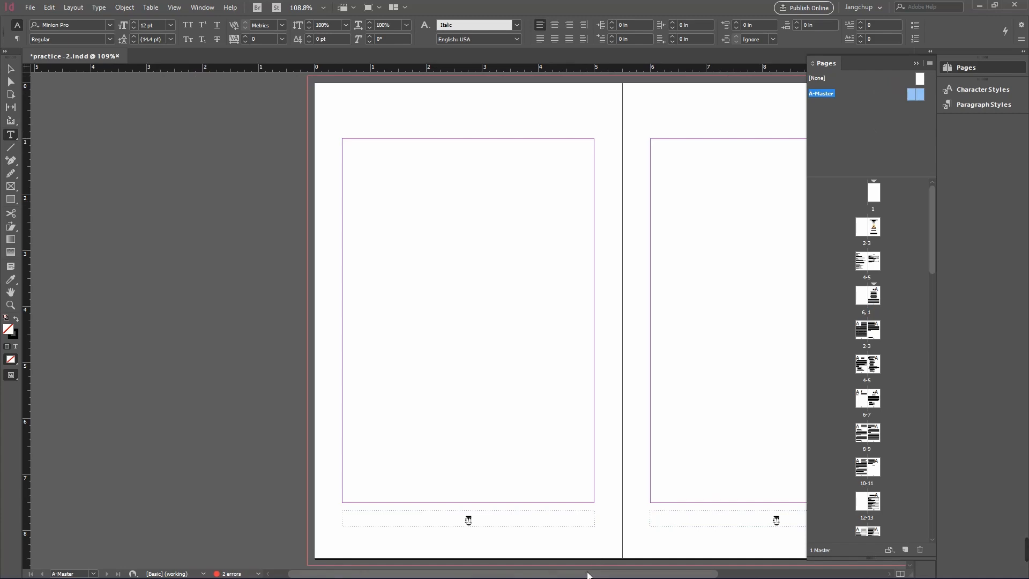
drag(588, 574, 692, 574)
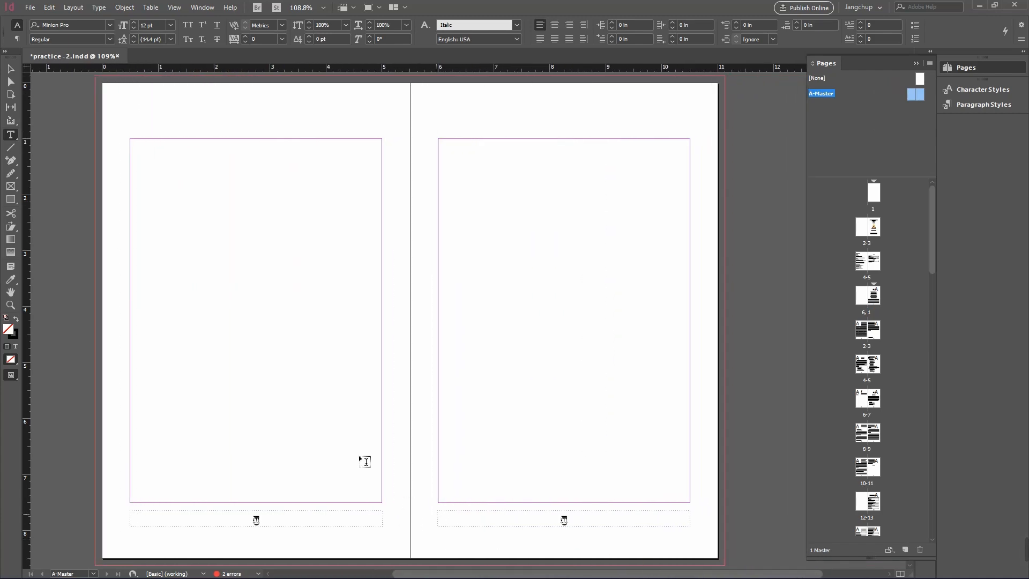
click(259, 532)
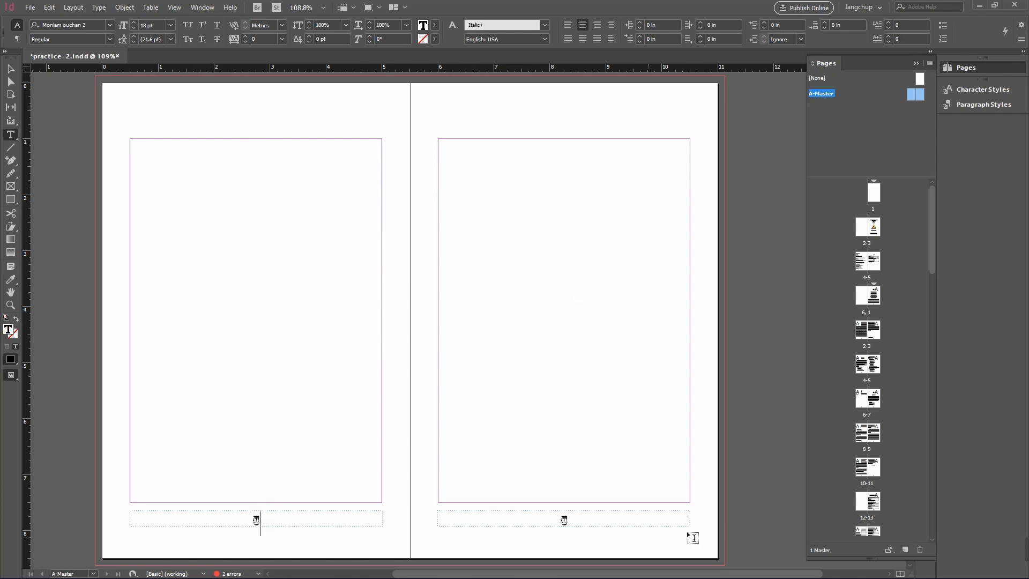
double_click(876, 402)
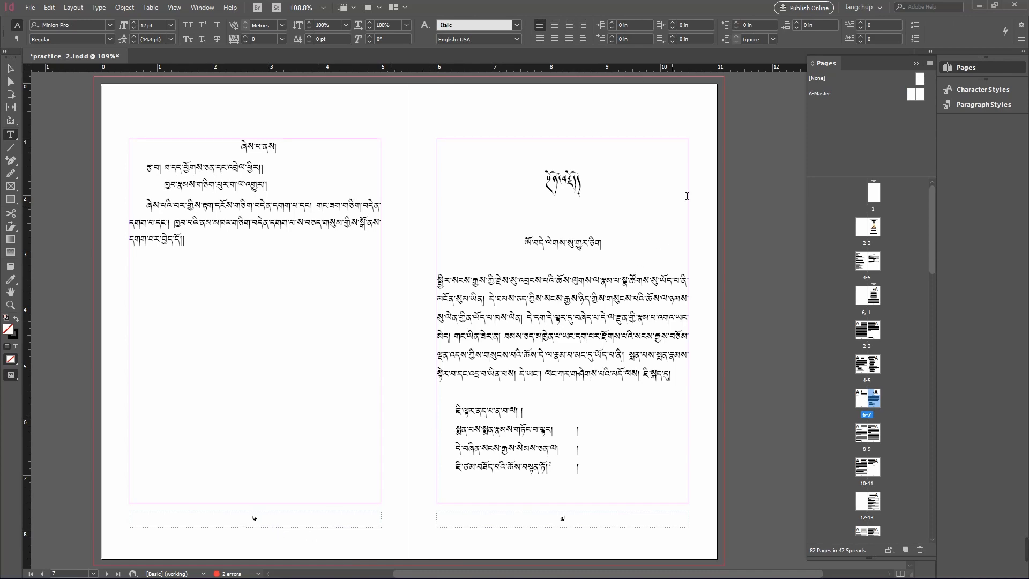
- Set the left A-Master page's page number marker to the Tibetan Number font and reduce its font size
double_click(857, 93)
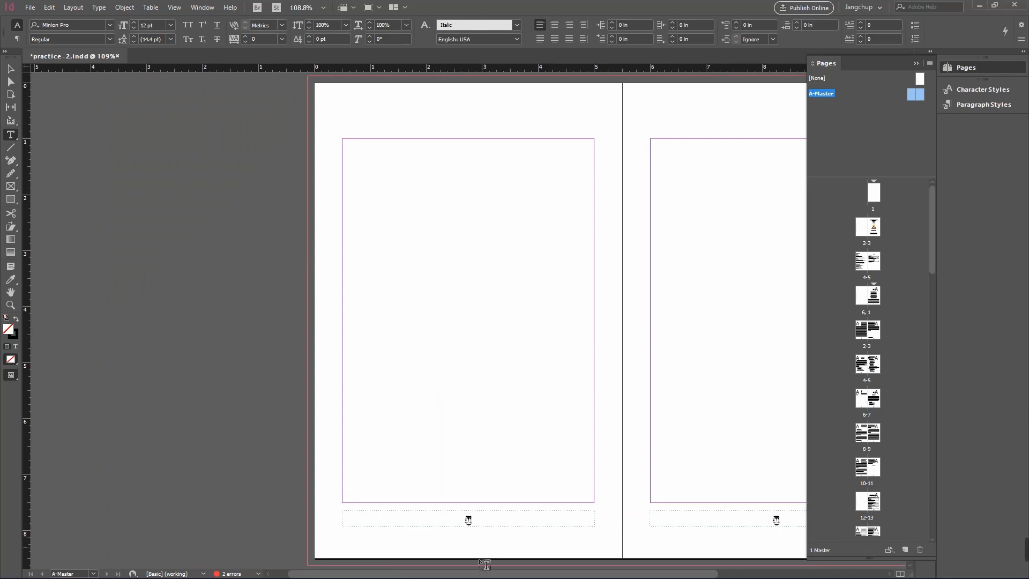
click(218, 519)
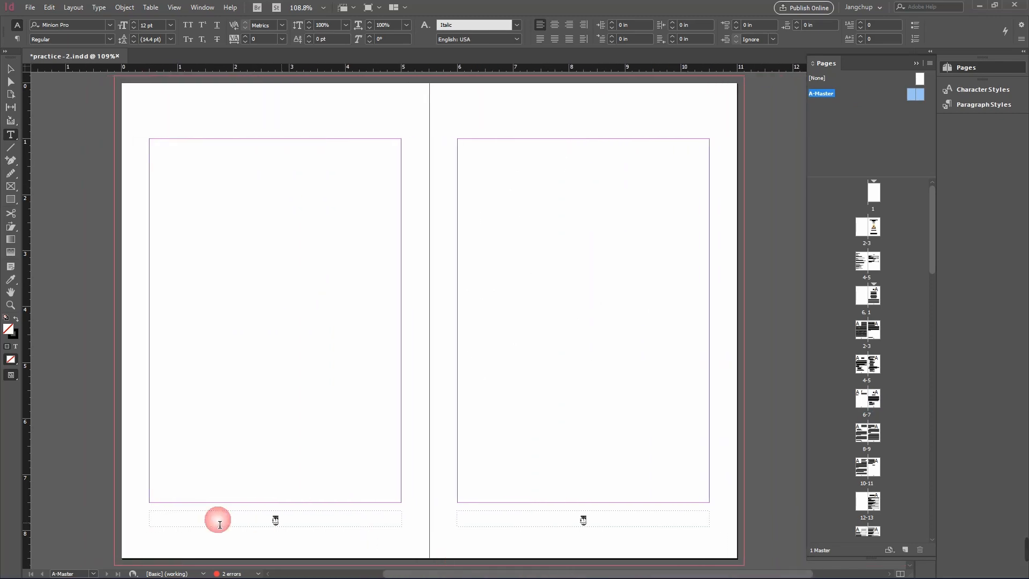
double_click(279, 525)
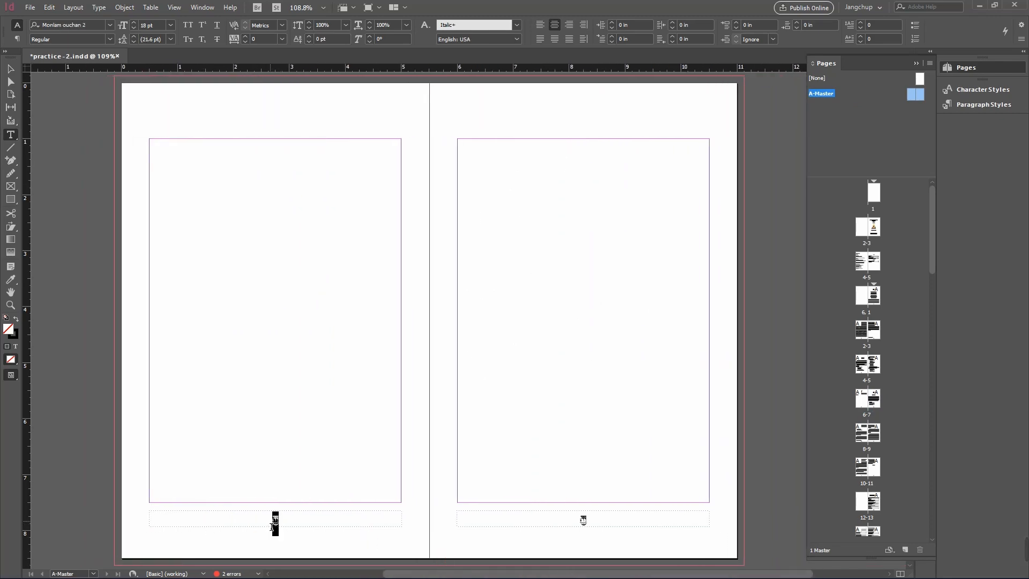
click(110, 25)
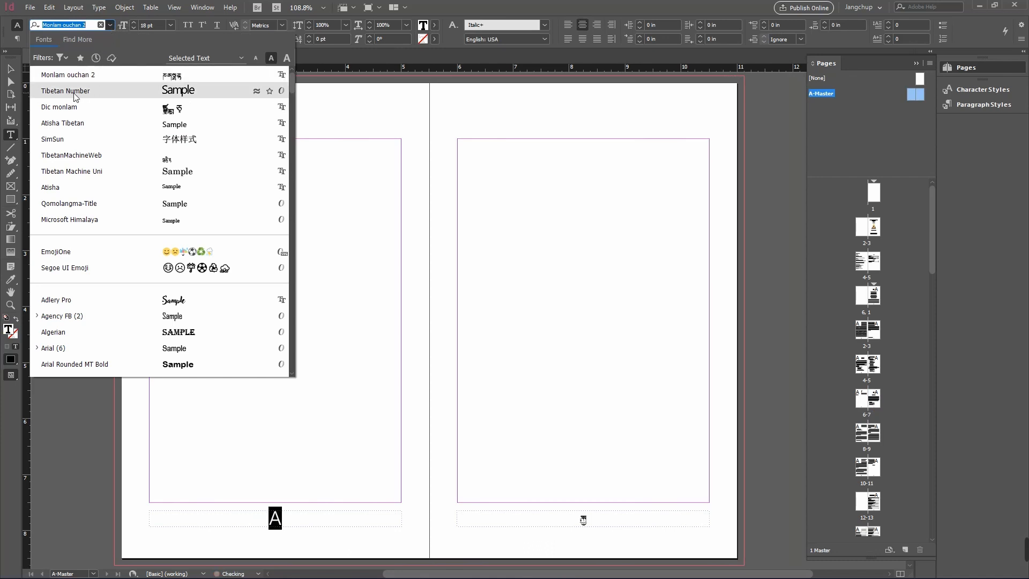
click(78, 92)
click(133, 27)
click(133, 27)
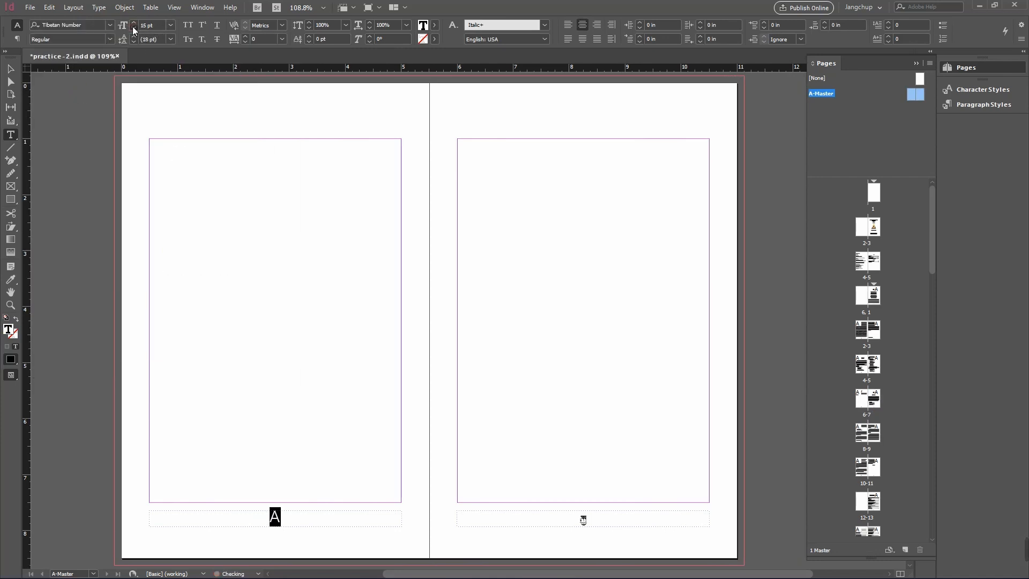
click(133, 27)
click(133, 28)
click(133, 27)
click(133, 27)
- Reduce the right A-Master page's page number marker in size and set it to the Tibetan Number font
double_click(584, 521)
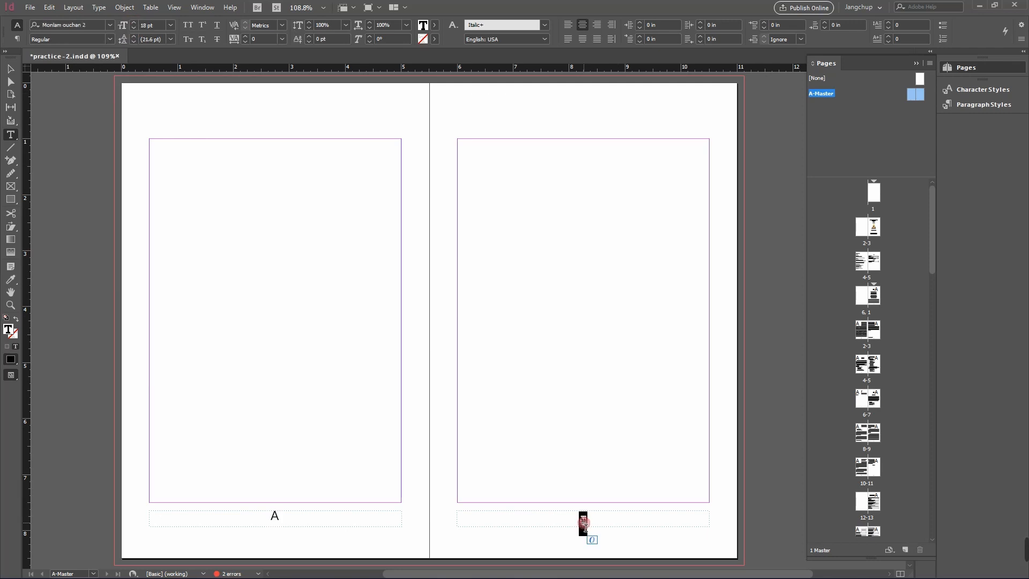
click(133, 27)
click(132, 28)
click(133, 28)
click(133, 27)
click(133, 27)
click(133, 27)
click(133, 28)
click(134, 23)
click(109, 24)
click(86, 76)
click(443, 489)
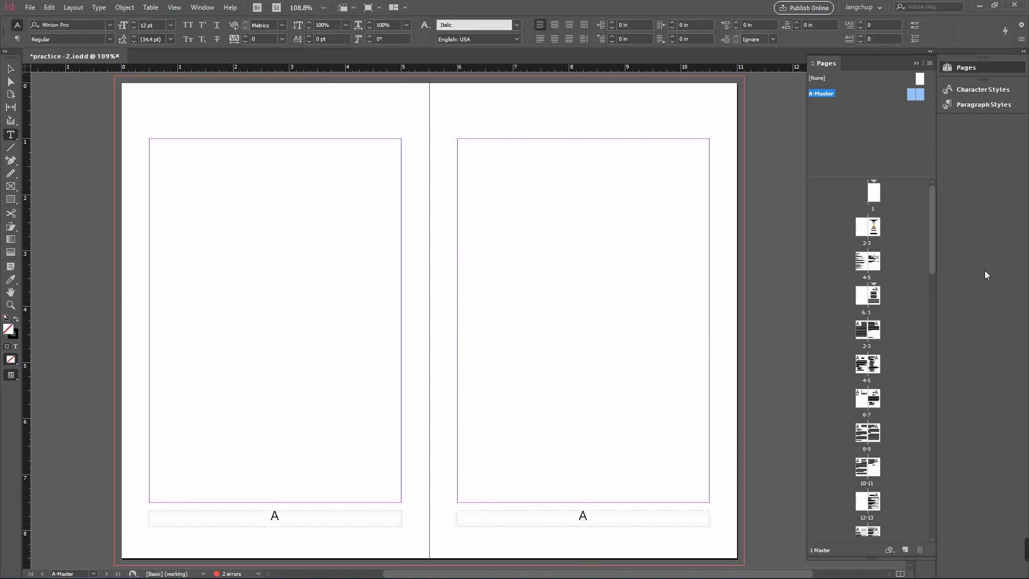
- Review the page numbers on the opening section's pages 1, 2-3 and 6-7 and at the main text's first page
double_click(873, 298)
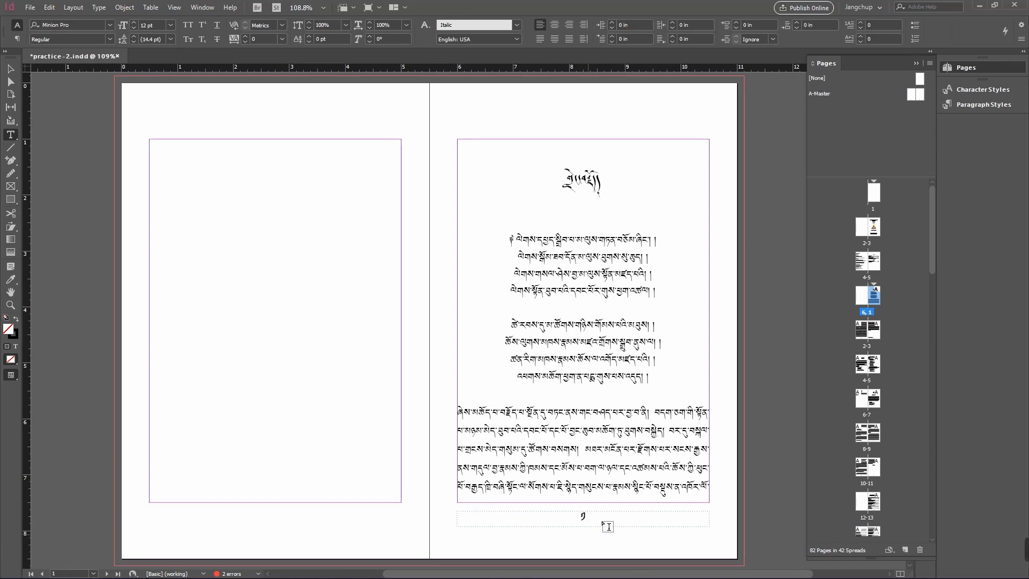
double_click(875, 333)
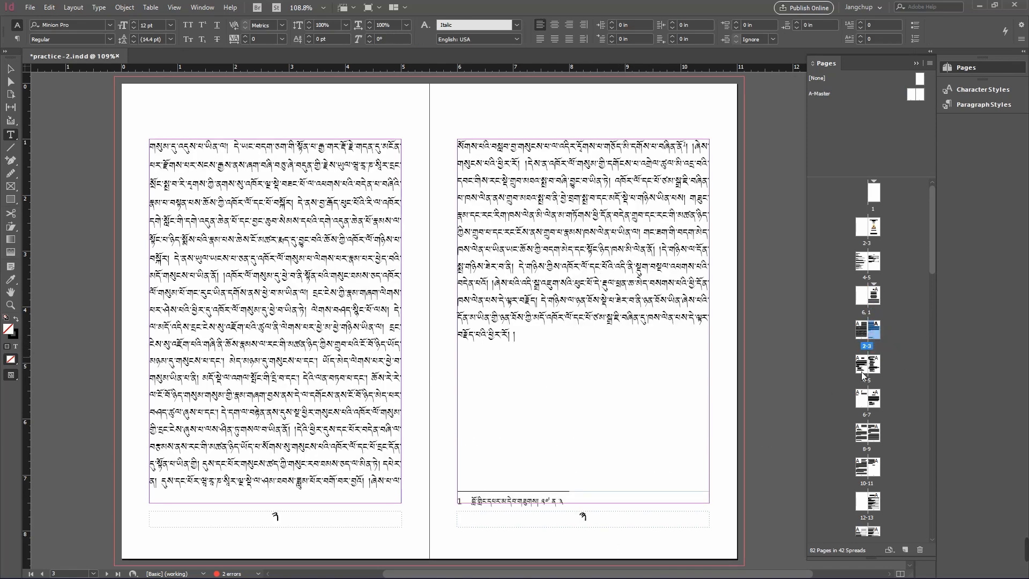
double_click(875, 403)
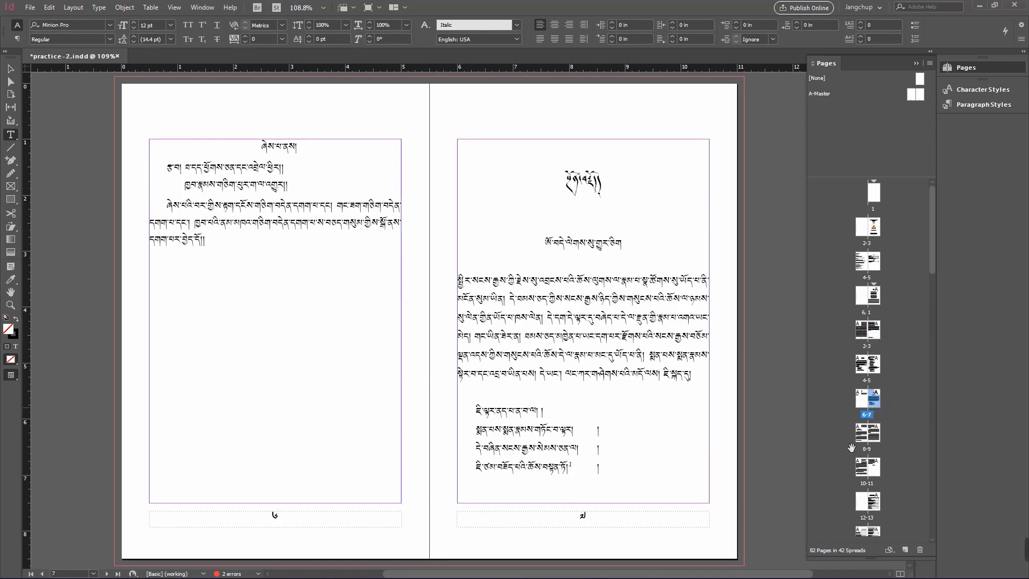
scroll(893, 476, down, 3)
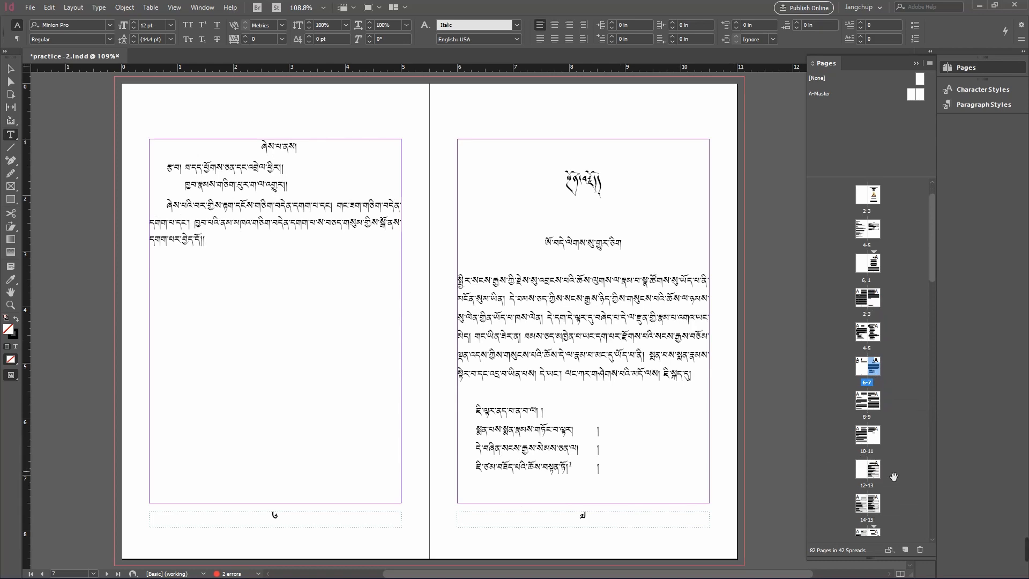
scroll(900, 493, down, 1)
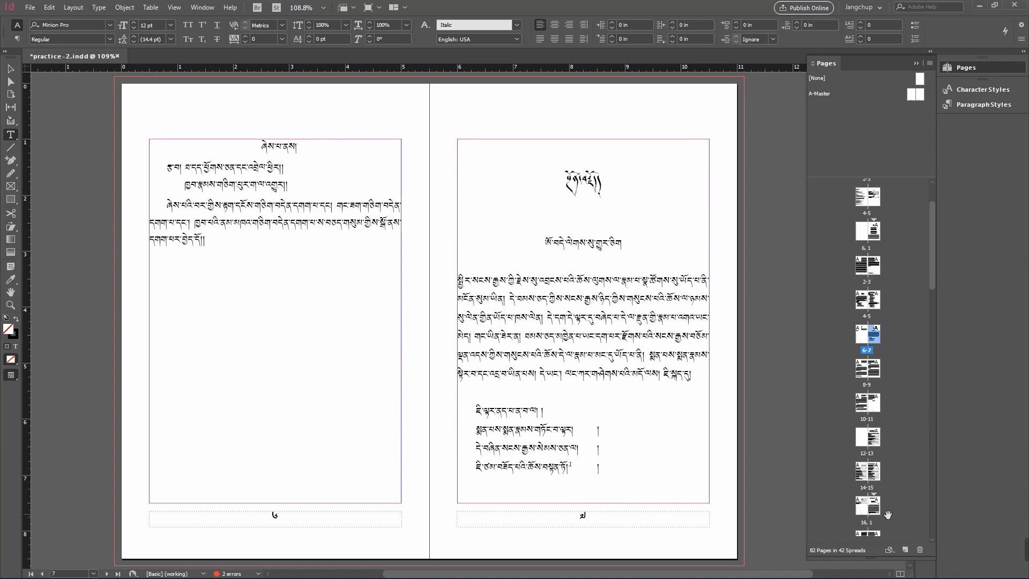
double_click(876, 510)
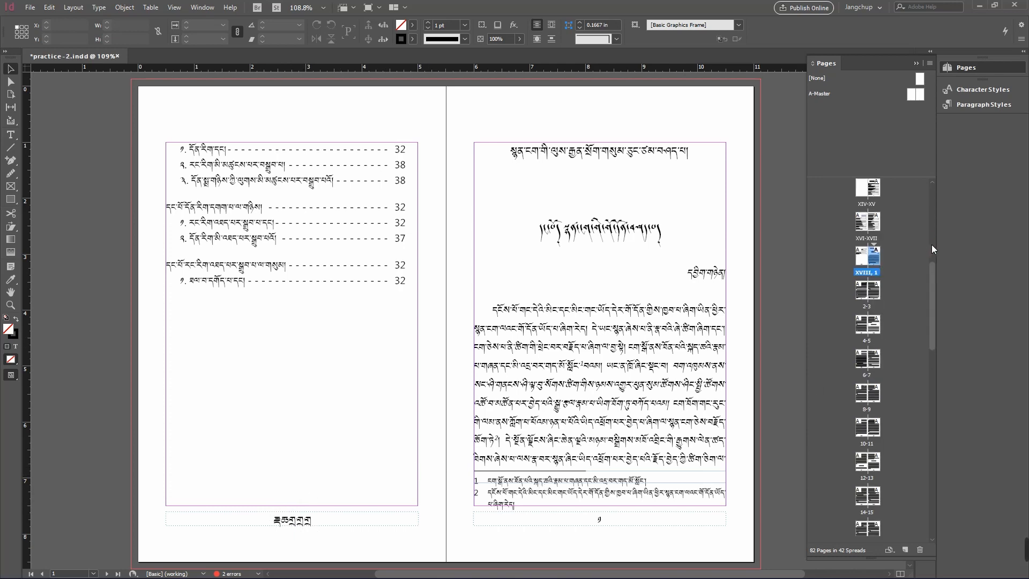
drag(931, 271, 925, 167)
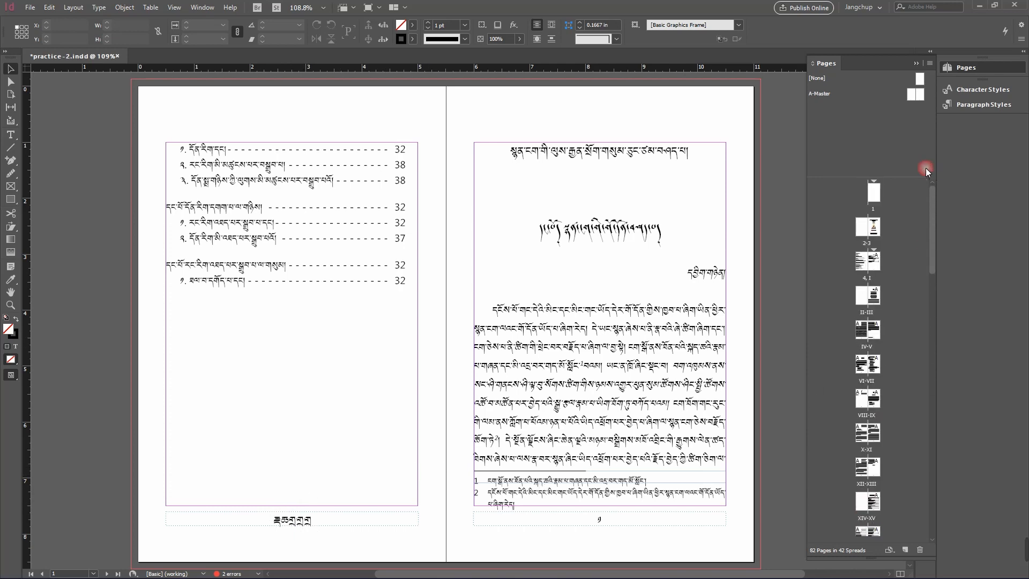
- Duplicate the A-Master spread as a second master spread
double_click(890, 96)
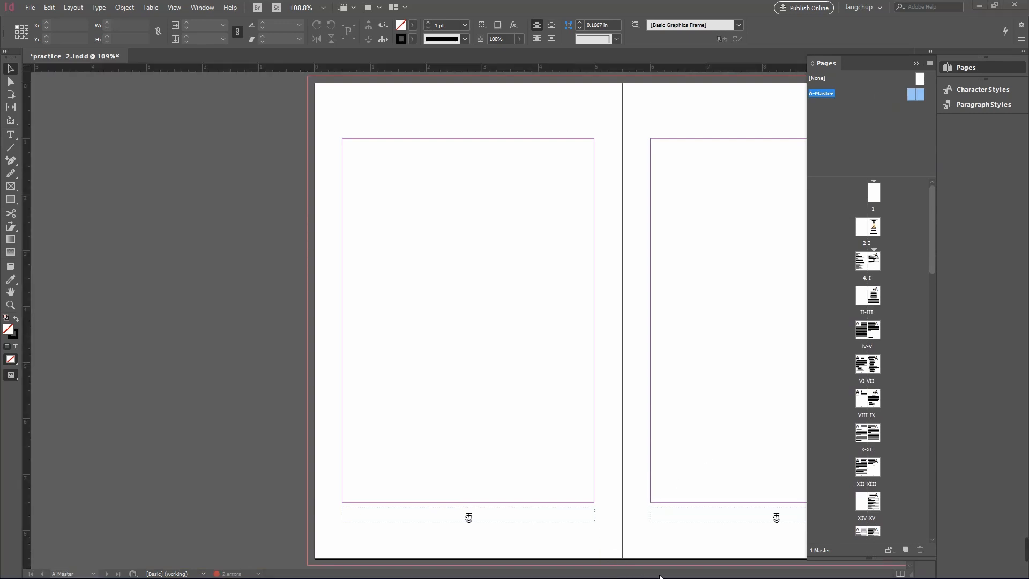
drag(559, 574, 649, 574)
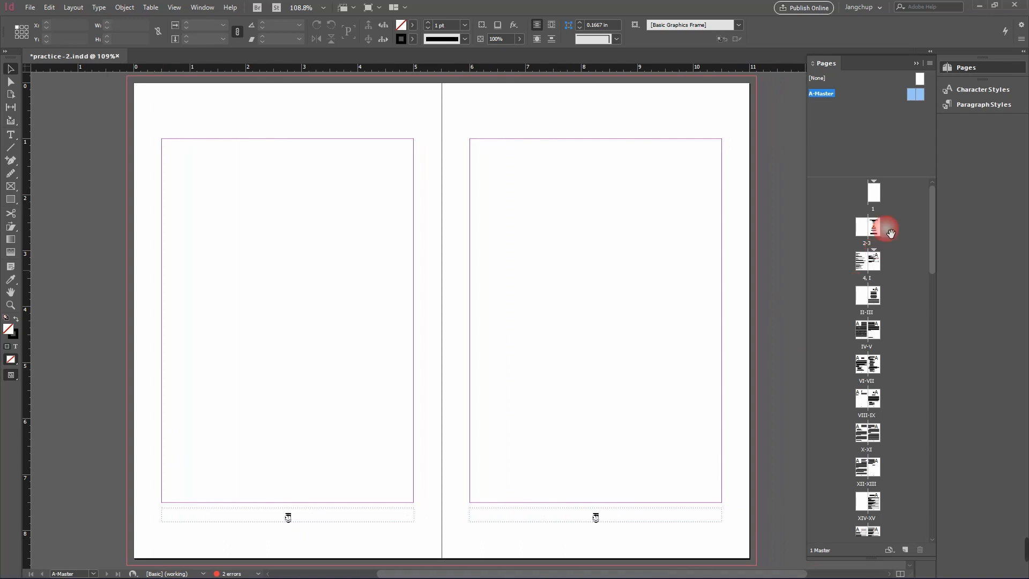
right_click(870, 93)
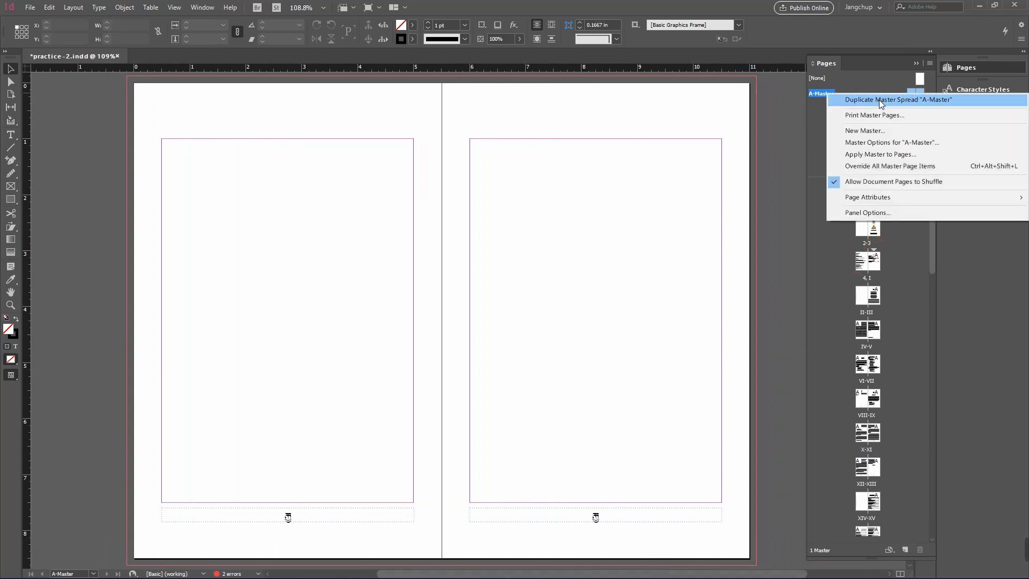
click(929, 102)
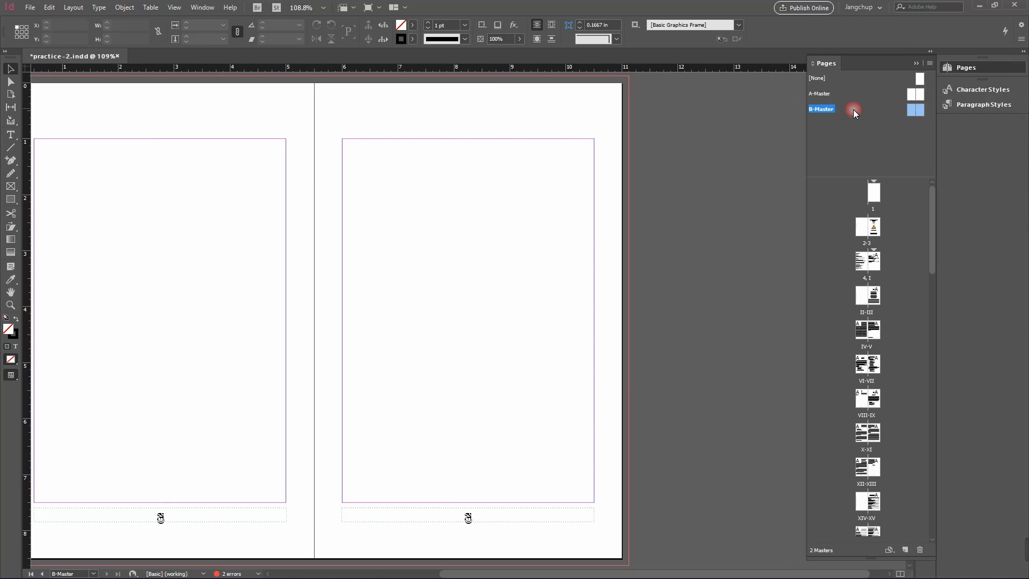
- Set the page number marker on B-Master's left page to 12 pt Minion Pro
double_click(161, 518)
double_click(161, 518)
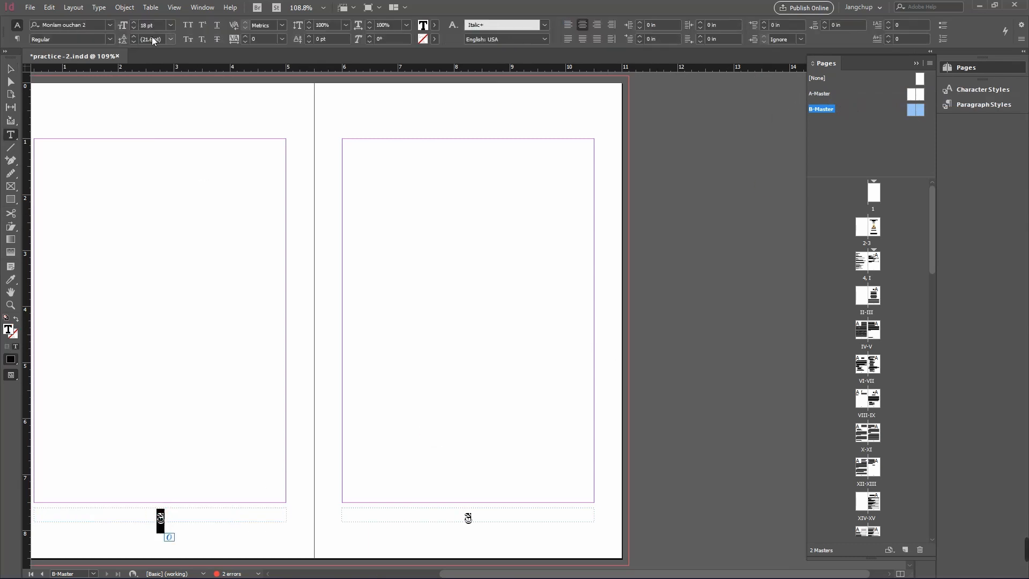
click(134, 26)
click(134, 26)
click(111, 26)
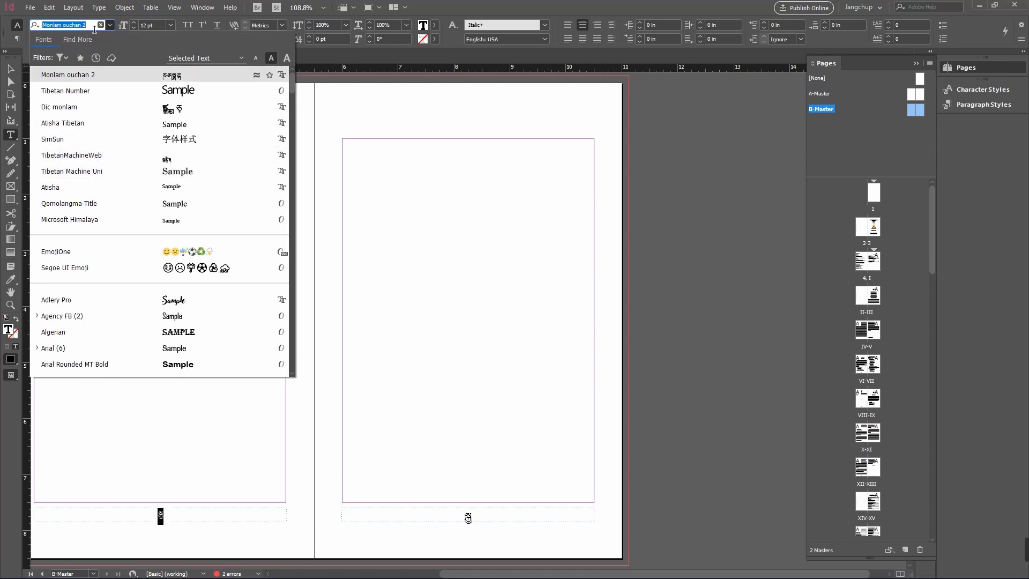
text(mini)
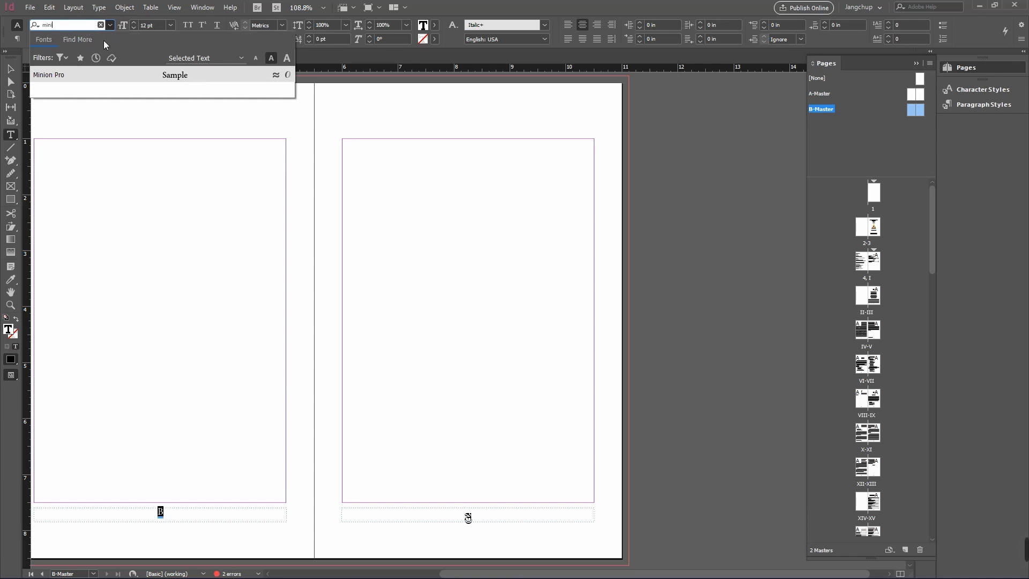
click(88, 75)
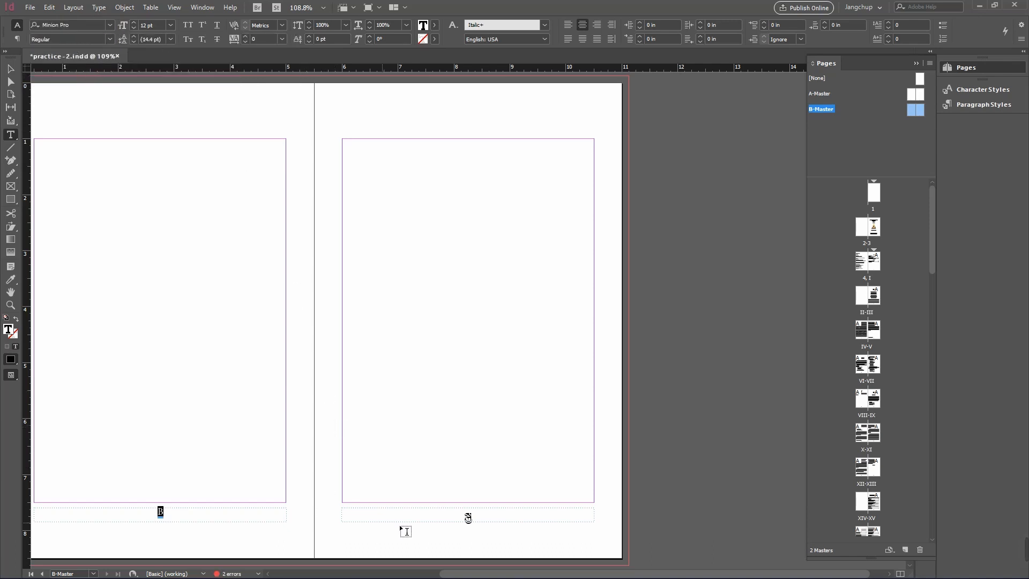
- Set the page number marker on B-Master's right page to 12 pt Minion Pro as well
click(469, 519)
click(468, 518)
click(468, 519)
click(468, 518)
double_click(468, 519)
click(133, 28)
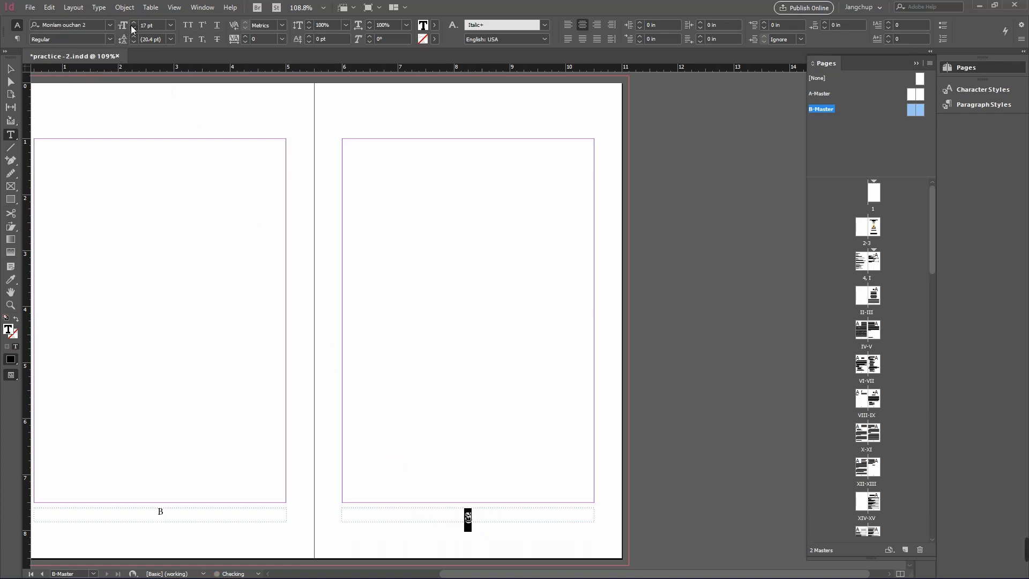
click(132, 28)
click(133, 28)
click(133, 28)
click(133, 28)
click(133, 28)
click(110, 26)
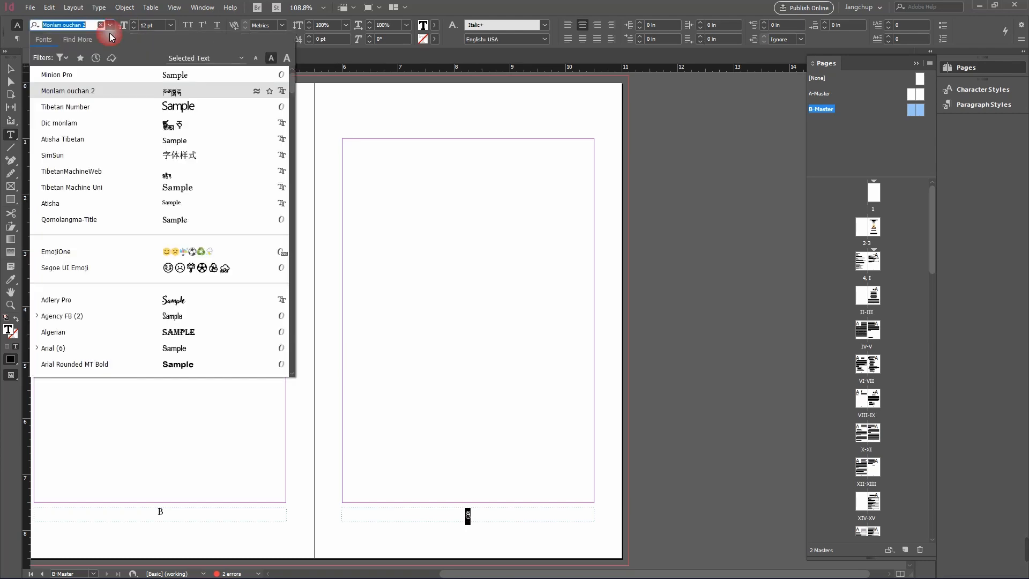
click(99, 77)
click(670, 347)
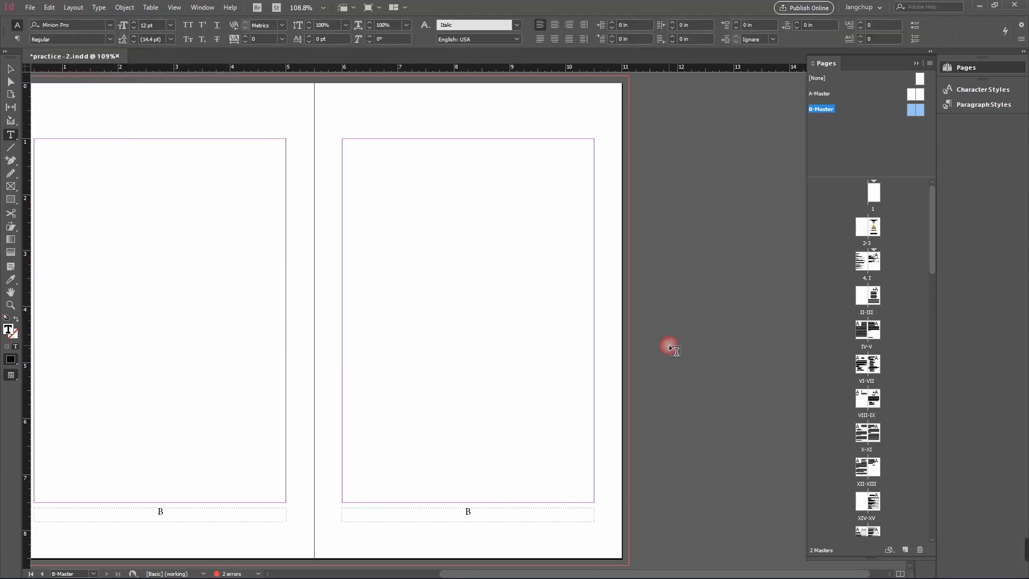
- Apply B-Master to the opening section's contents page I and to pages III-XVIII
double_click(873, 262)
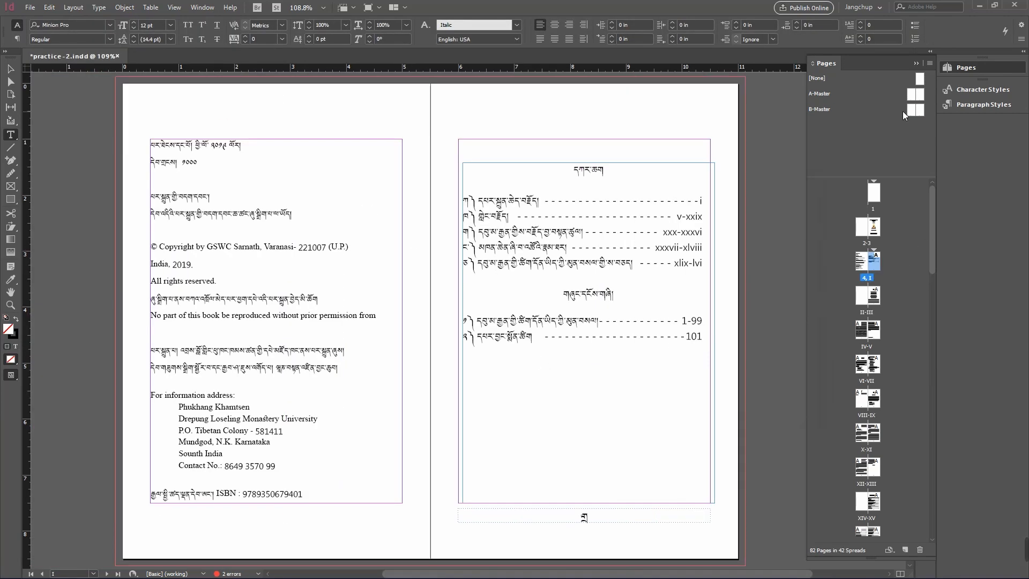
drag(902, 111, 880, 269)
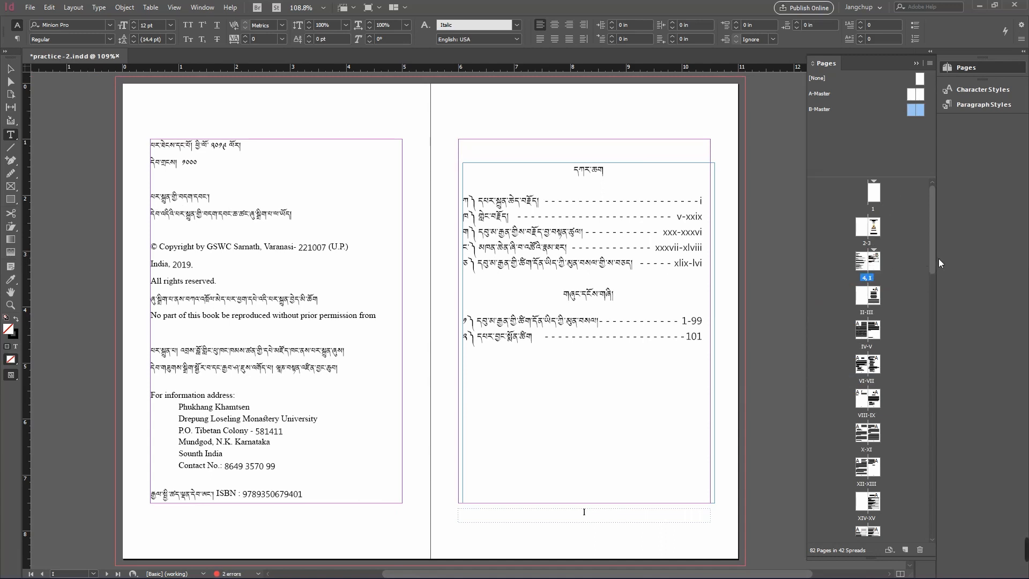
scroll(935, 250, down, 1)
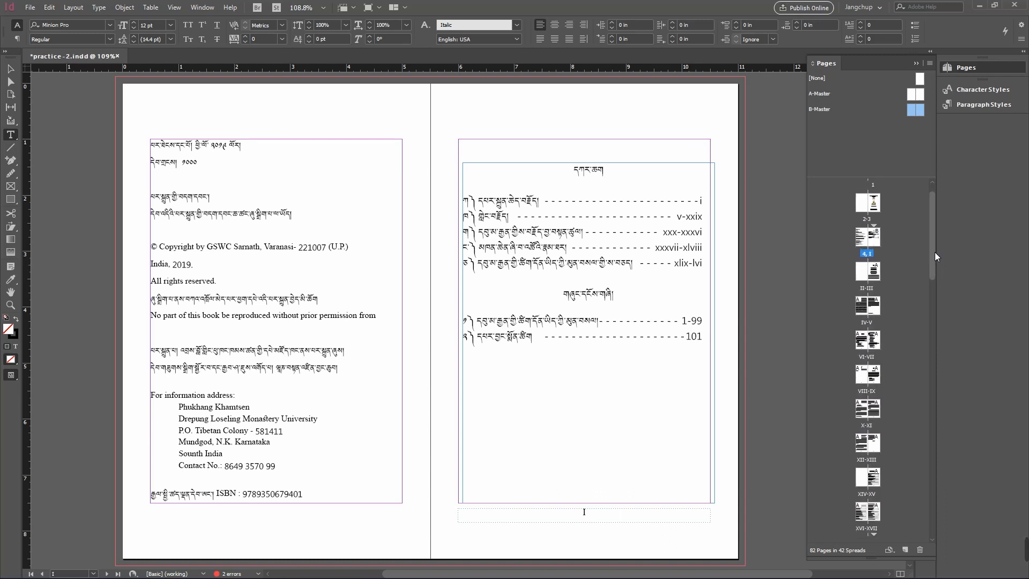
click(873, 271)
drag(930, 242, 935, 295)
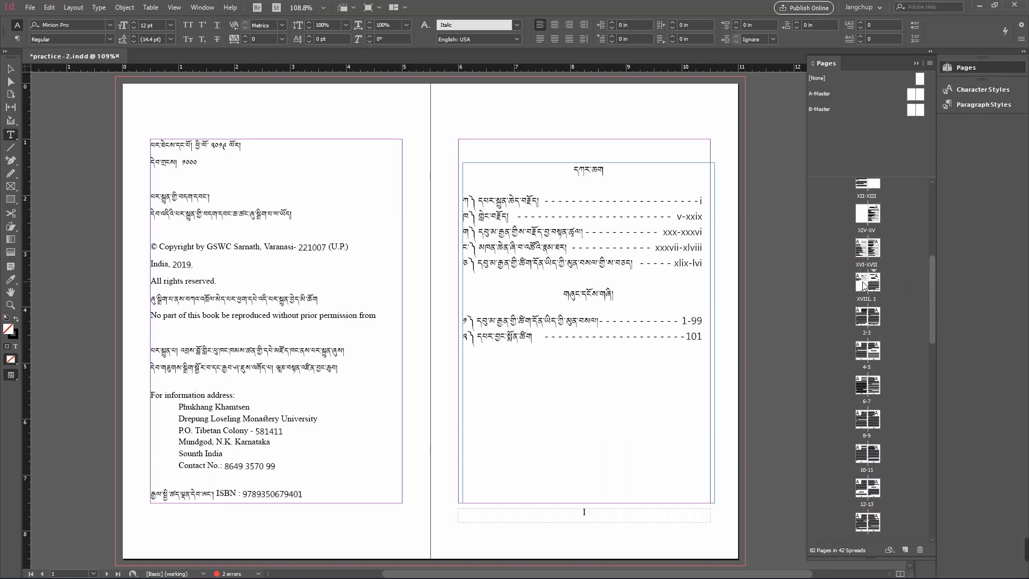
shift+click(863, 285)
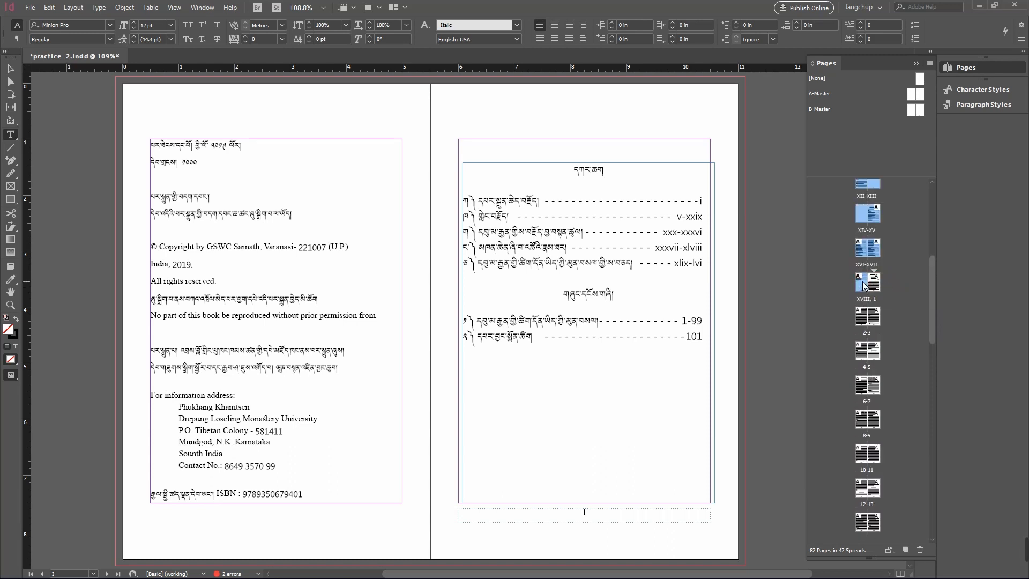
right_click(873, 219)
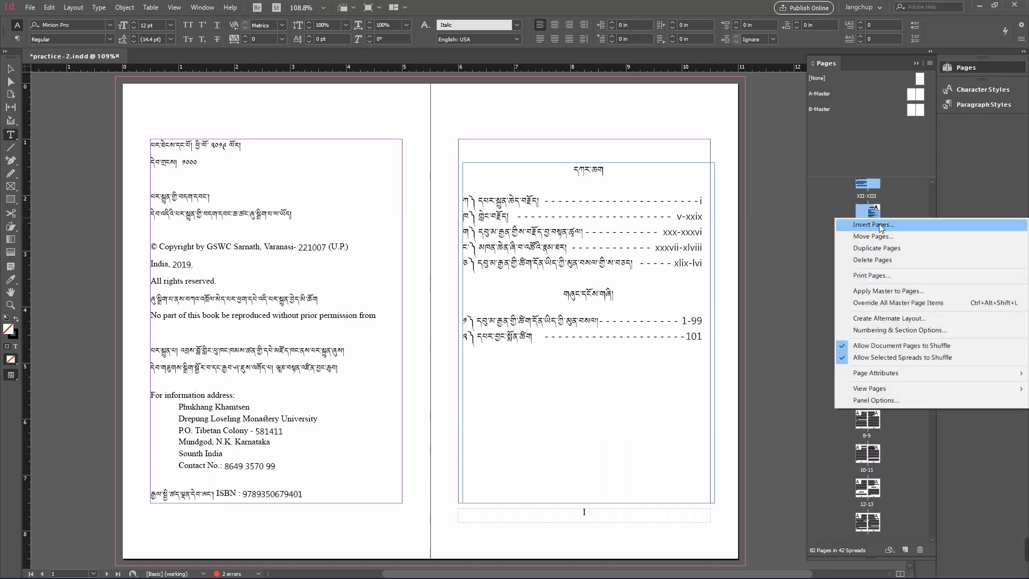
click(883, 291)
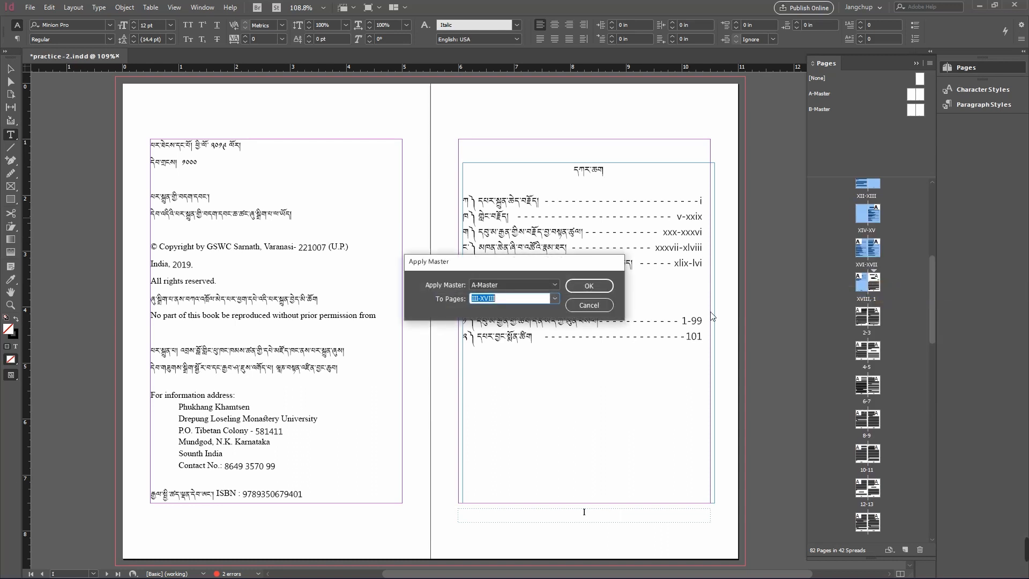
click(541, 287)
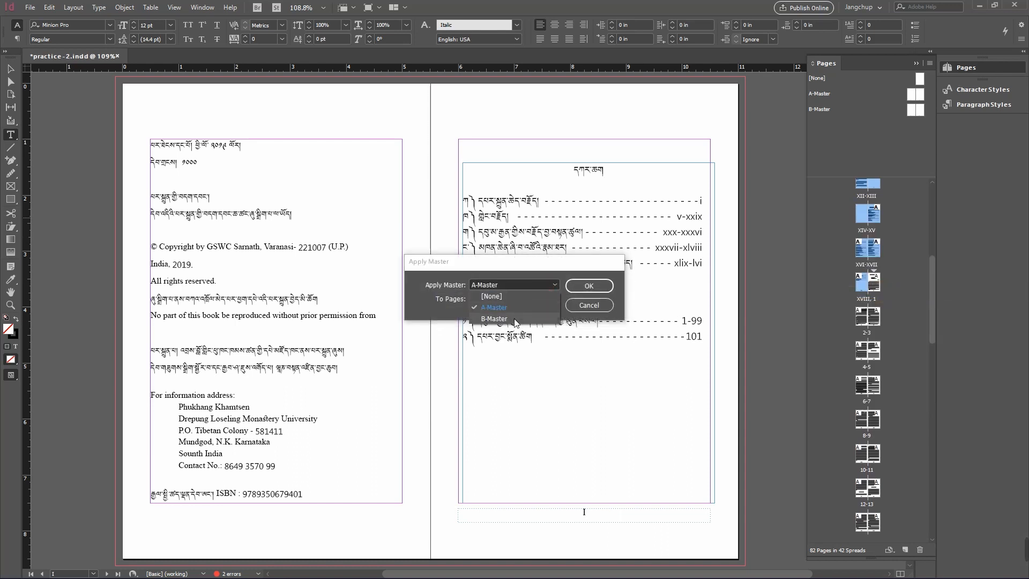
click(532, 317)
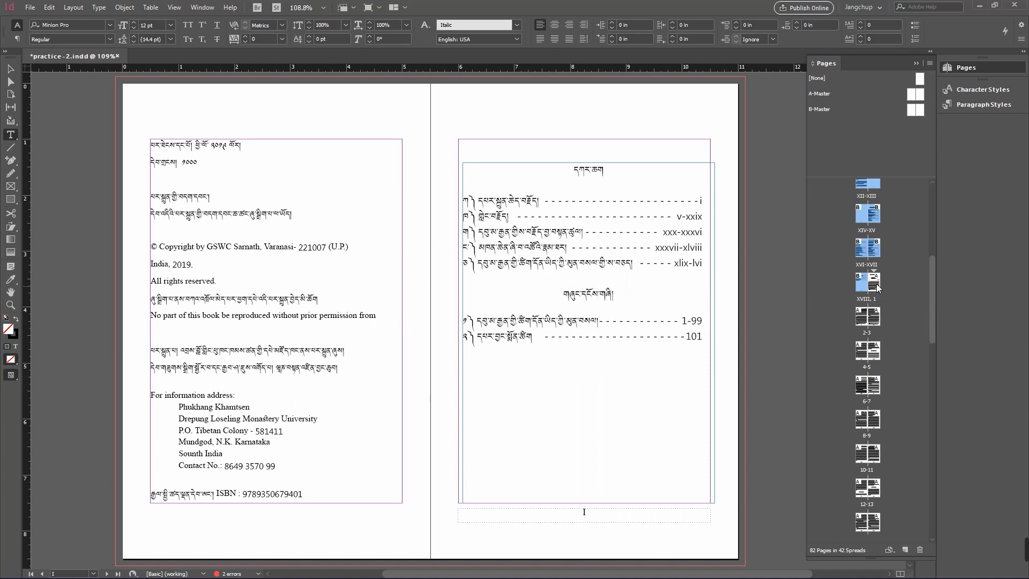
- Compare the page number markers and their fonts on the A-Master and B-Master spreads
drag(934, 300, 934, 207)
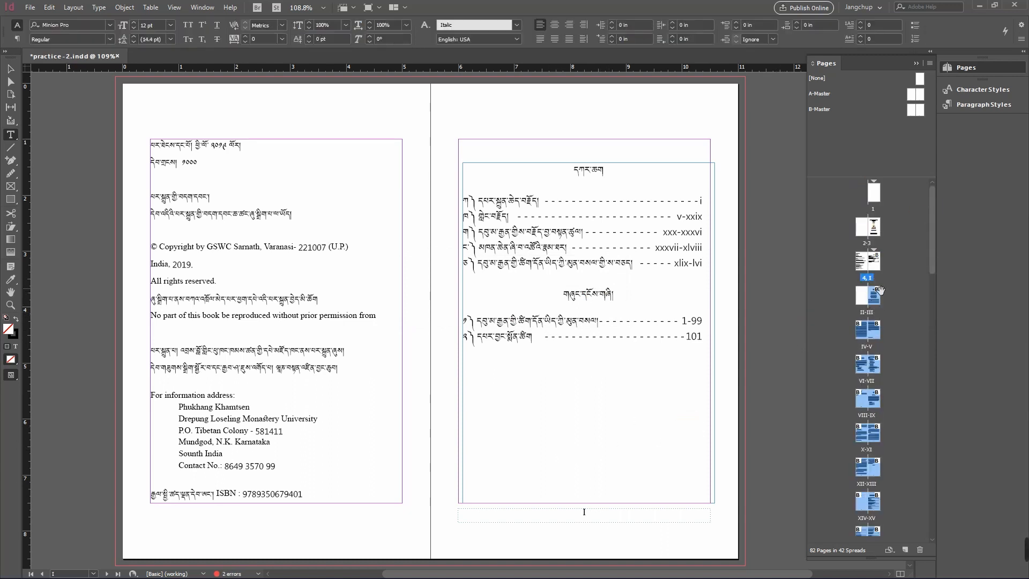
double_click(889, 111)
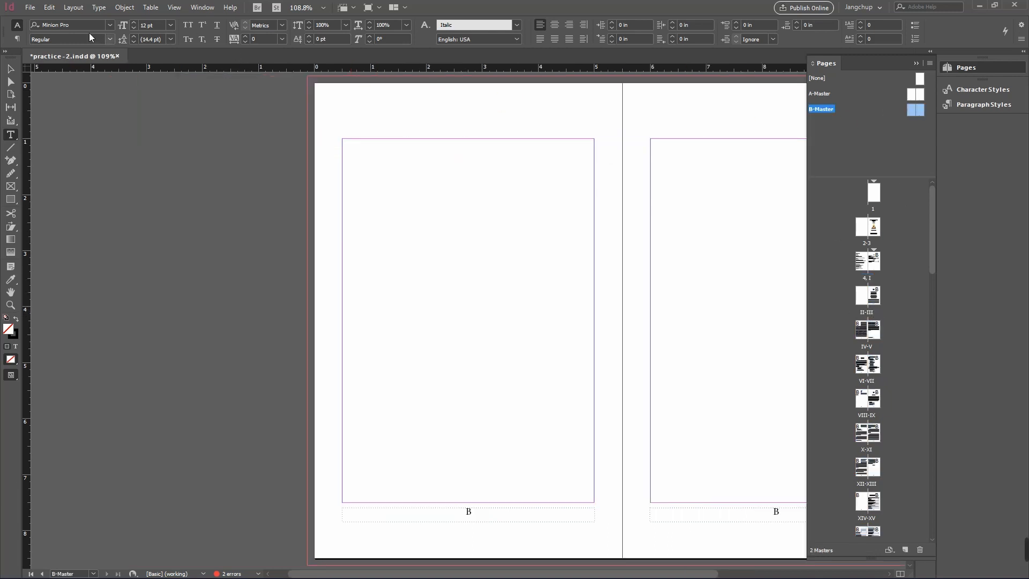
double_click(872, 95)
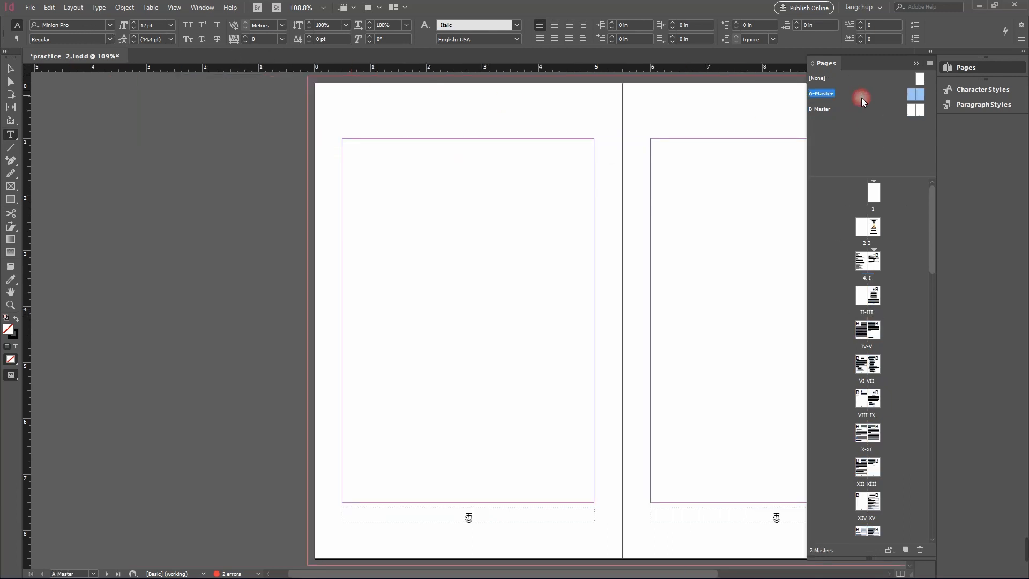
click(472, 516)
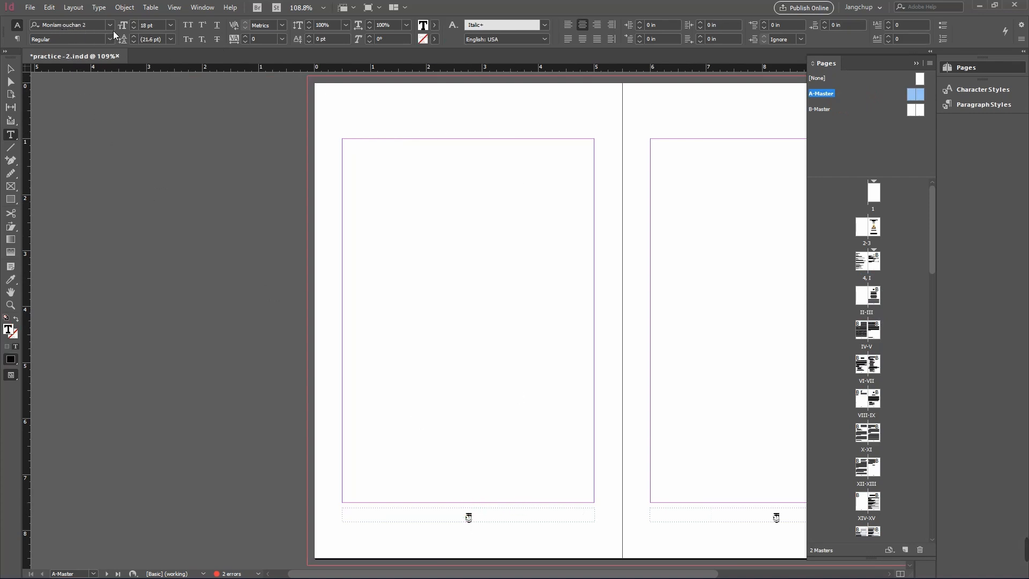
double_click(835, 110)
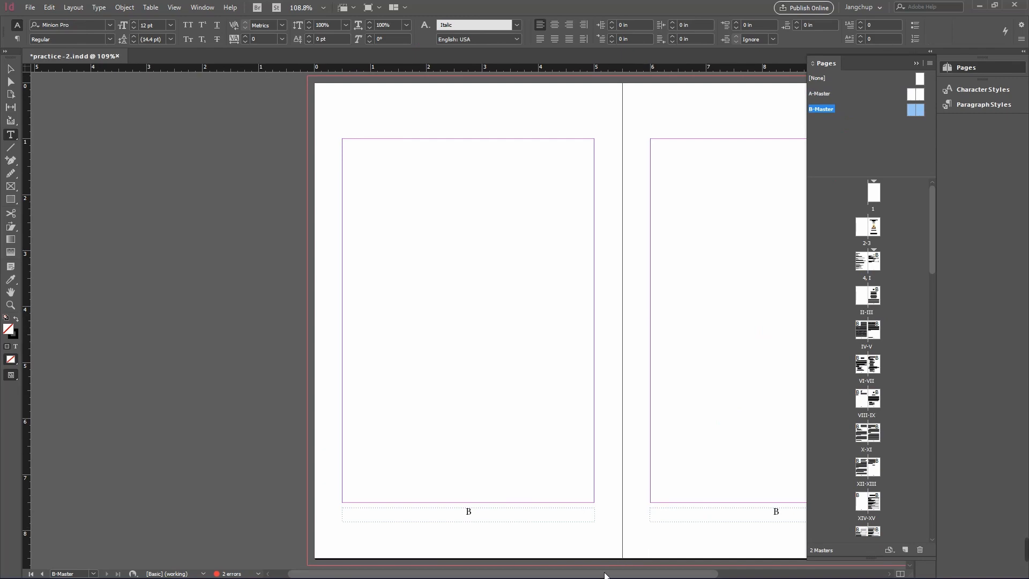
drag(609, 572, 644, 575)
- Review the footer page numbers from contents page I through page XVIII and the main text's first page
double_click(867, 261)
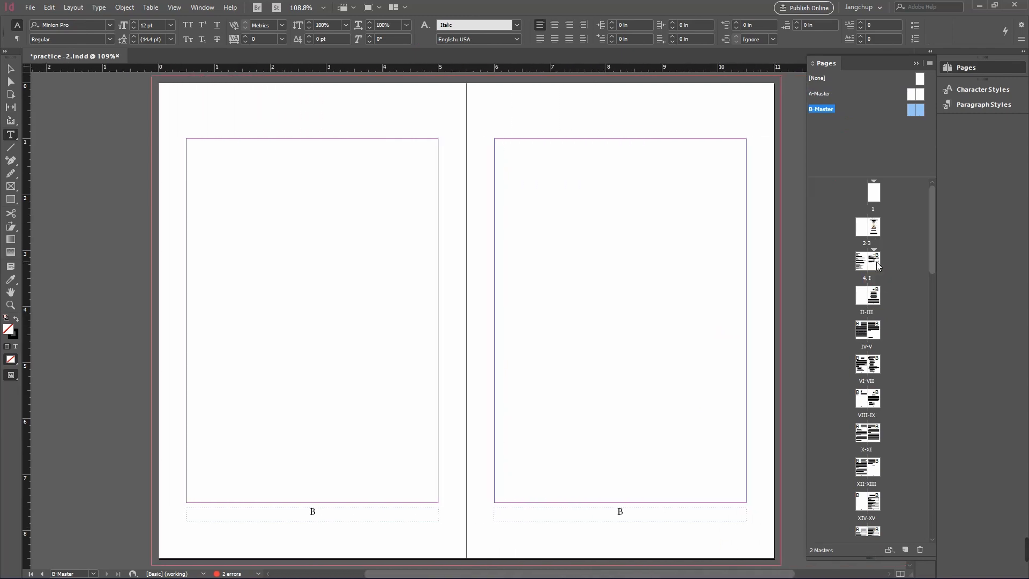
drag(586, 574, 621, 573)
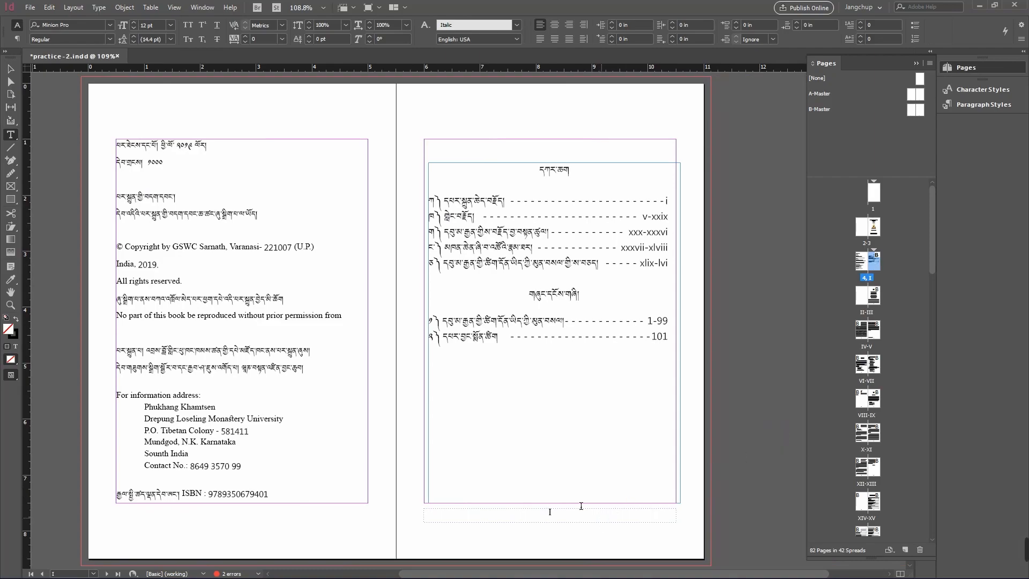
scroll(609, 499, down, 18)
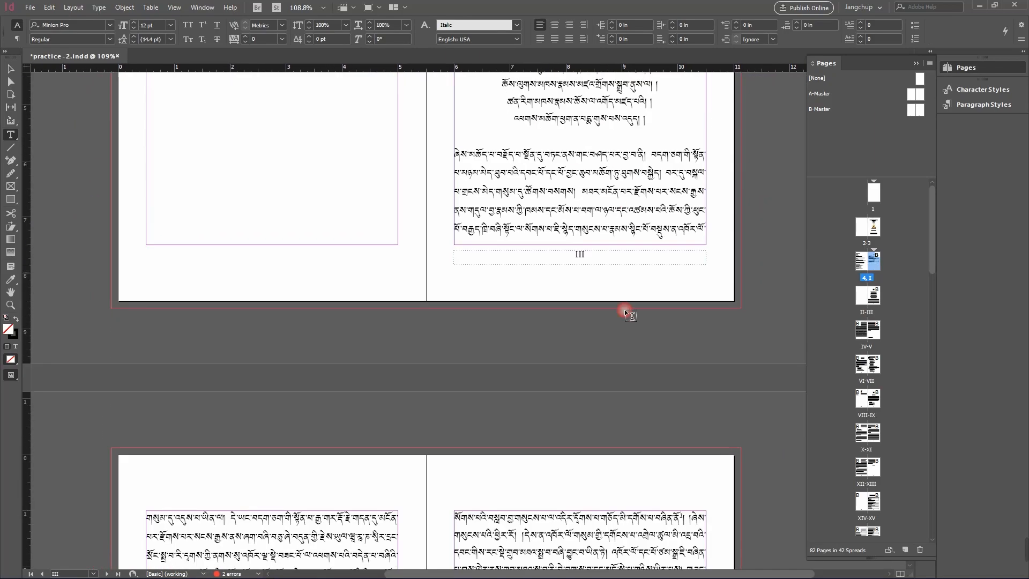
scroll(619, 355, down, 20)
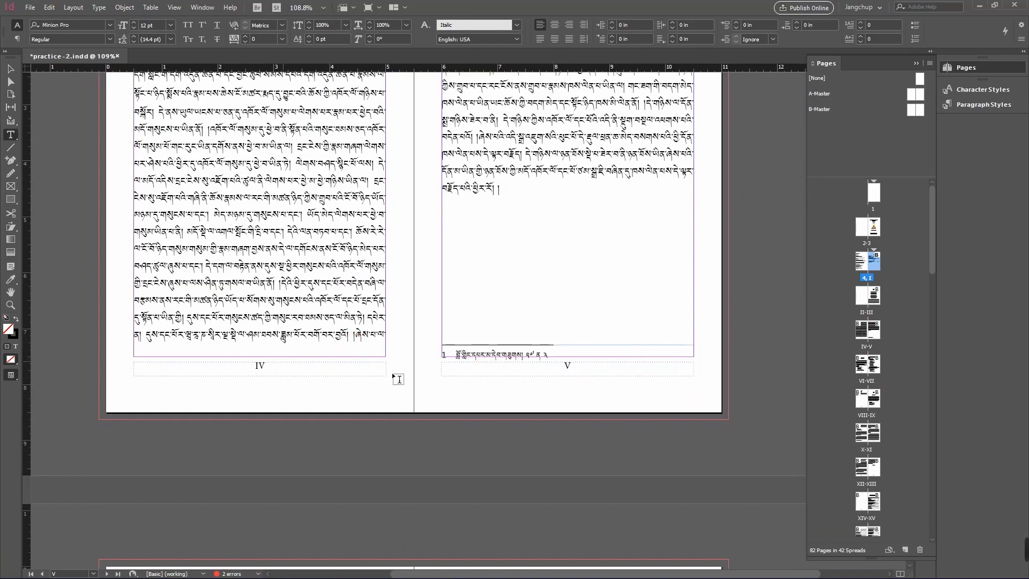
scroll(615, 129, down, 20)
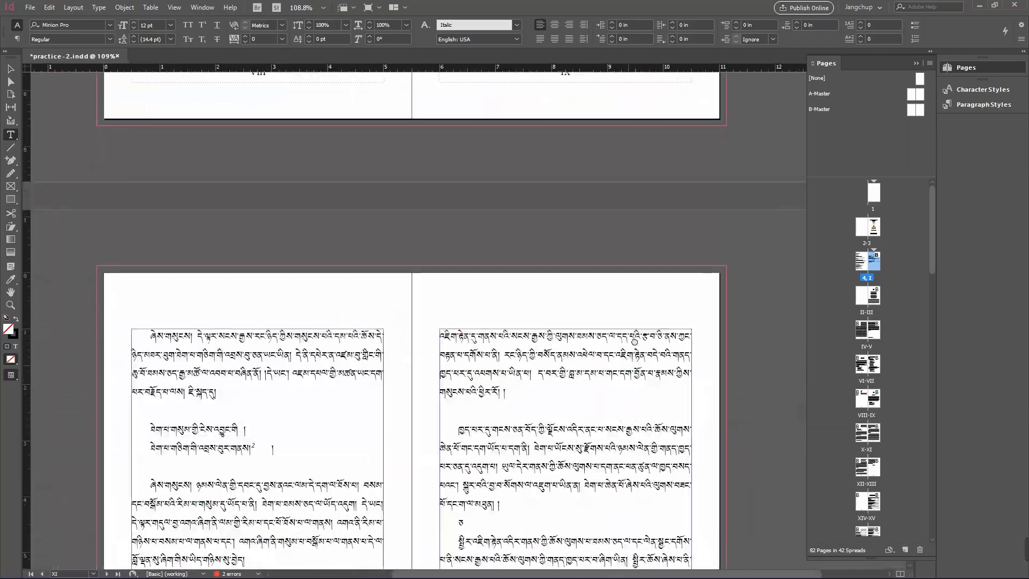
scroll(636, 425, down, 20)
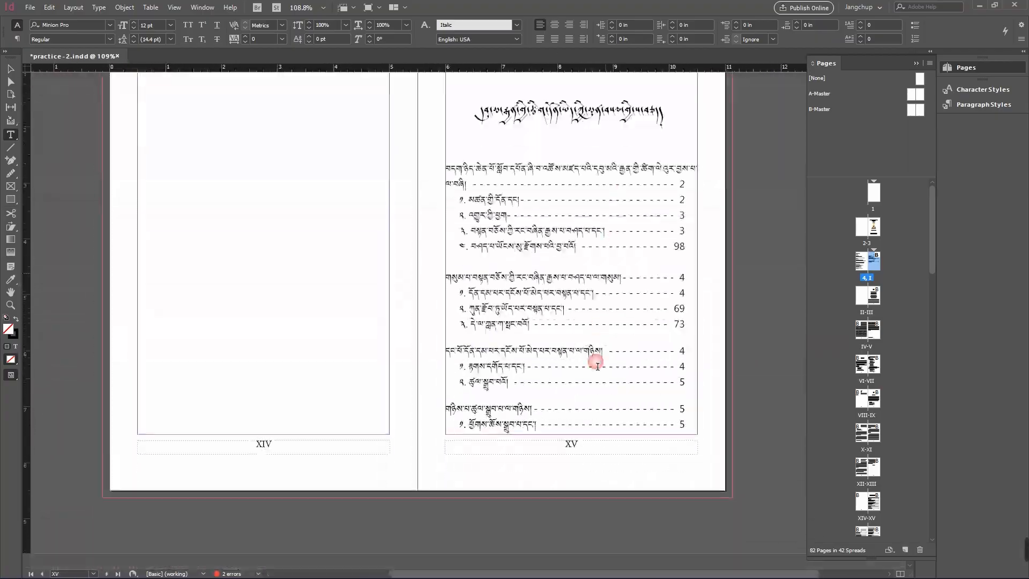
scroll(609, 423, down, 20)
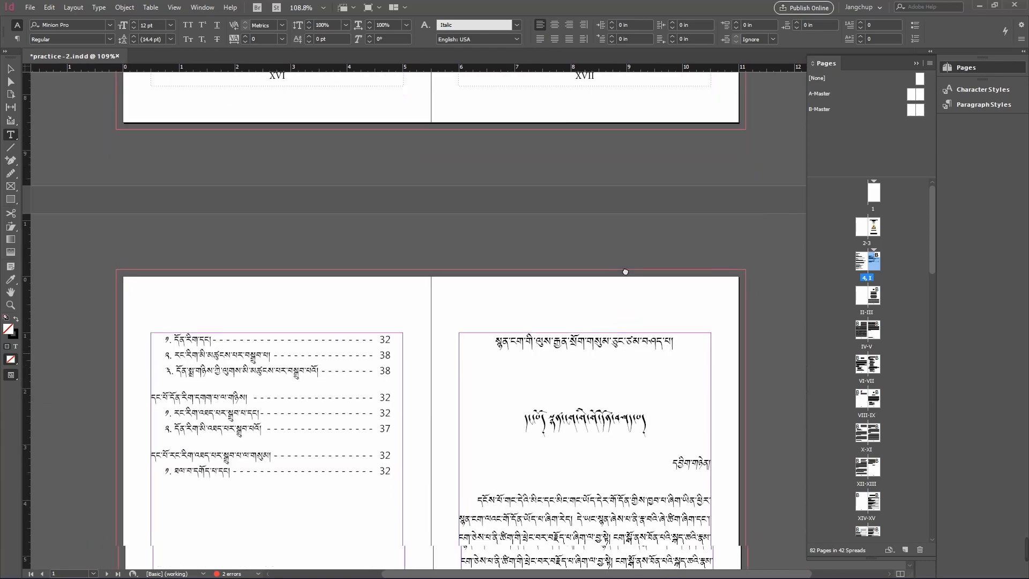
scroll(605, 225, up, 1)
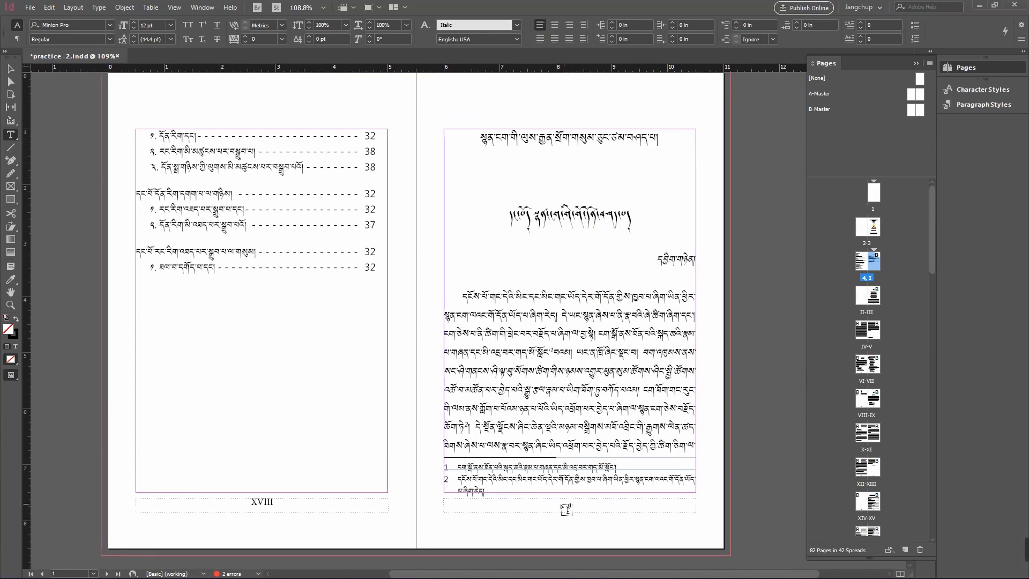